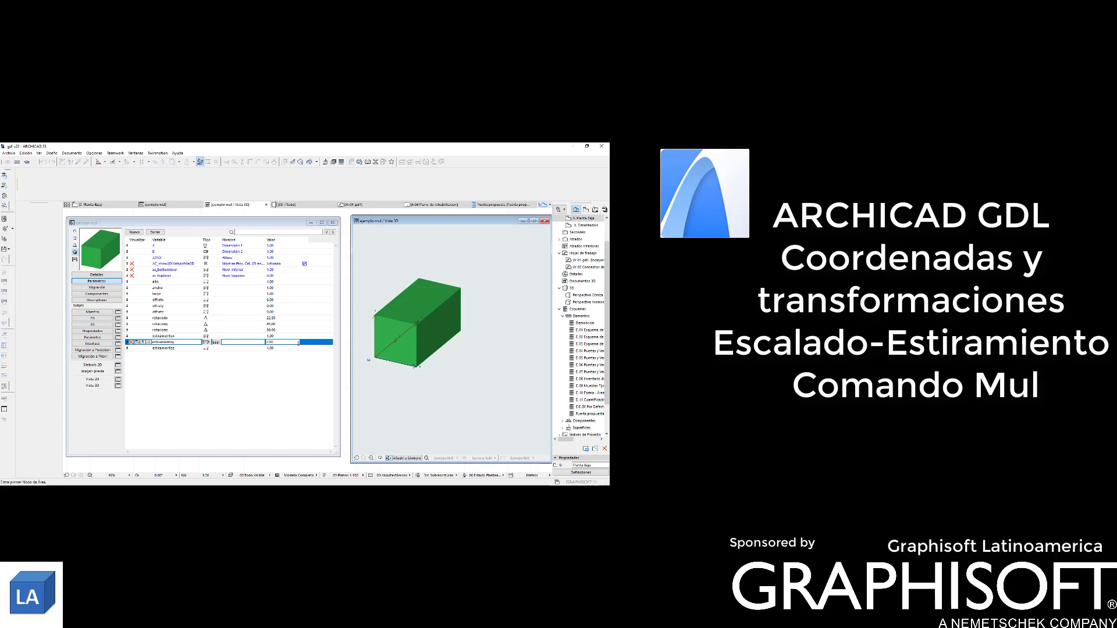
Change estiramientoz to 5 and refresh the preview to stretch the box along Z.
click(175, 347)
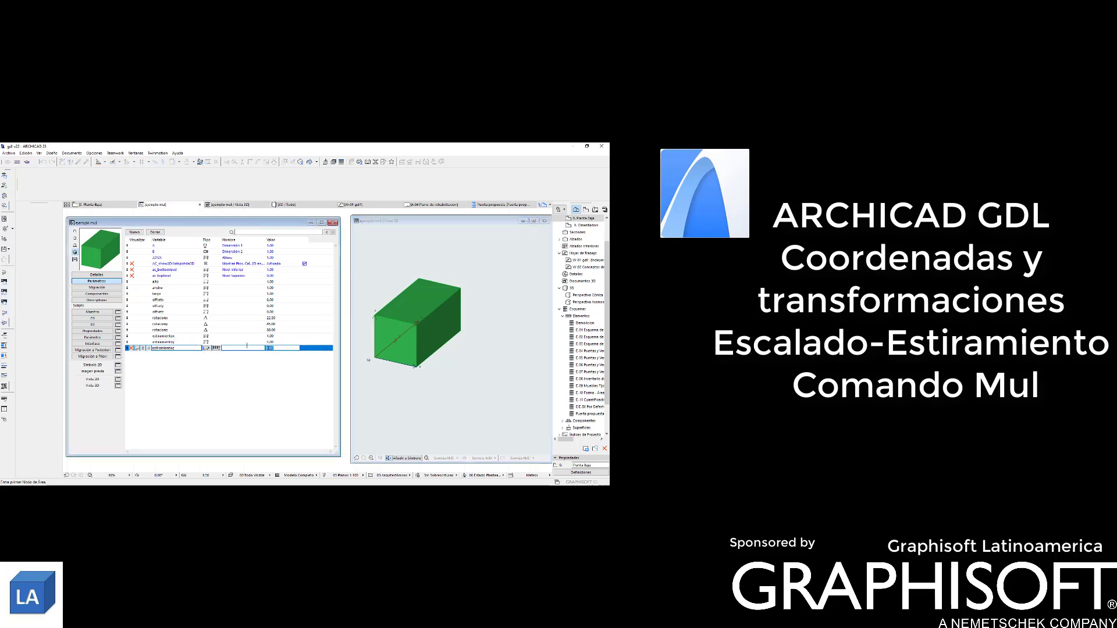
text(5)
click(416, 414)
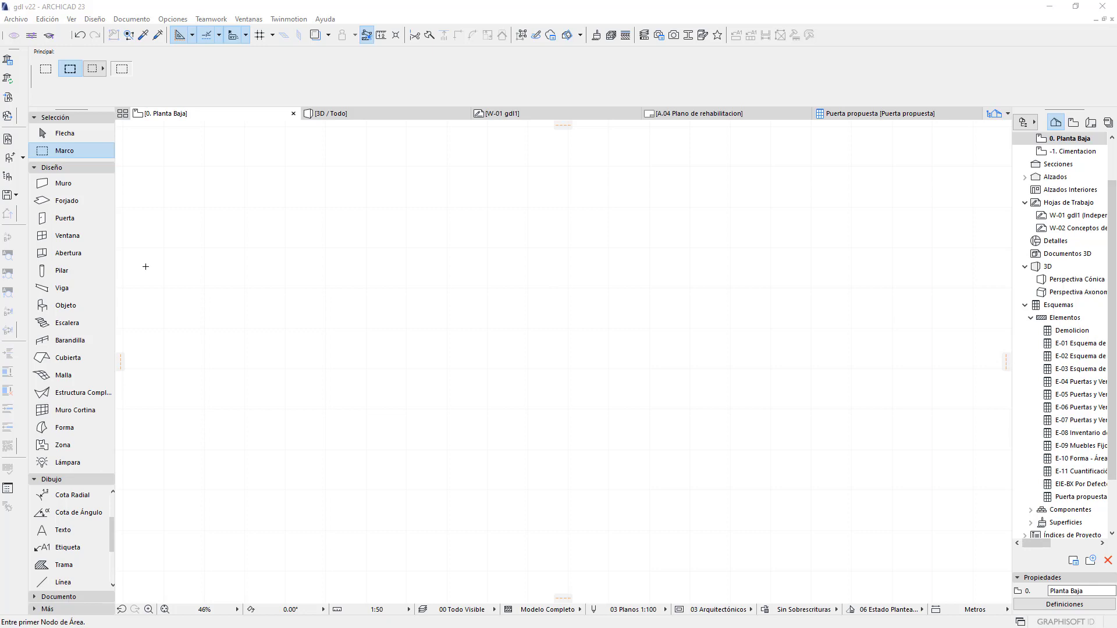
Open ejemplo mul.gsm from the Biblioteca Incrustada embedded library.
click(9, 158)
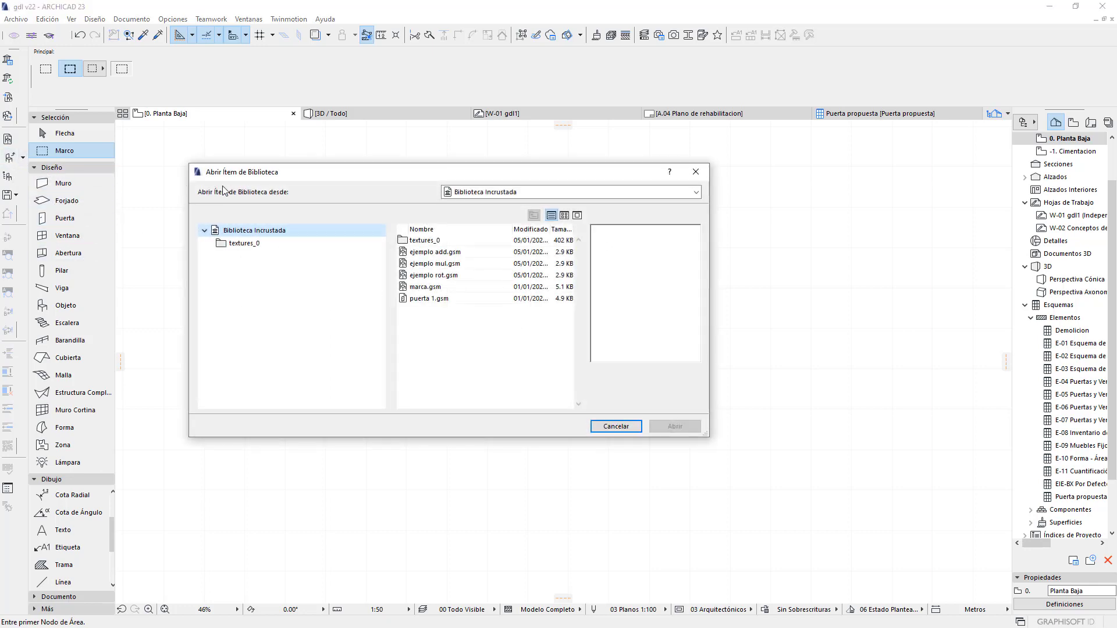
click(465, 275)
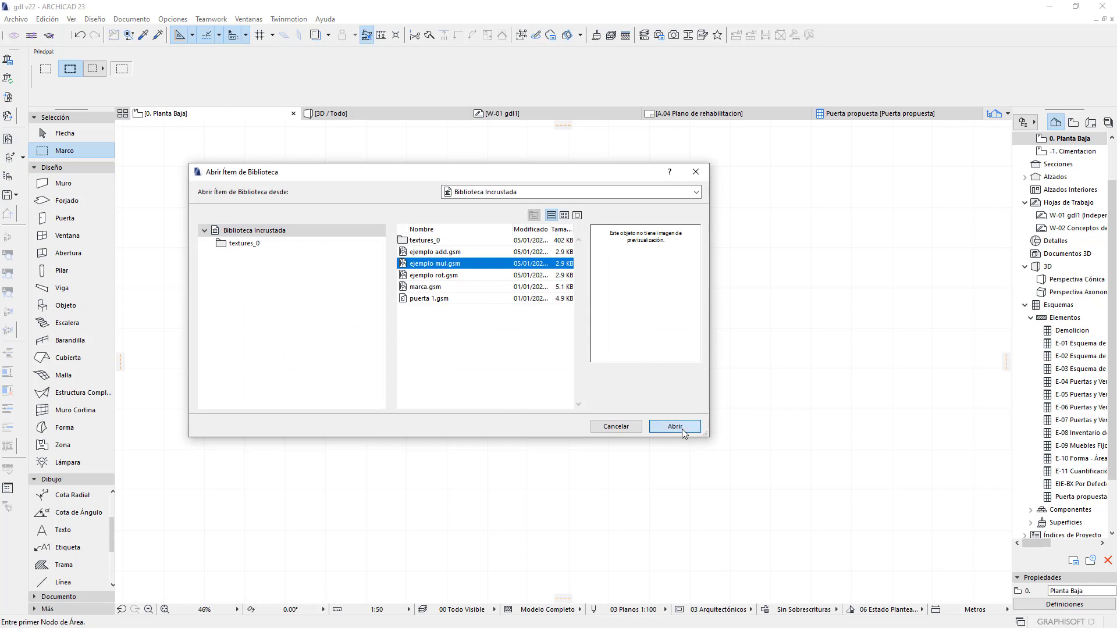
click(682, 428)
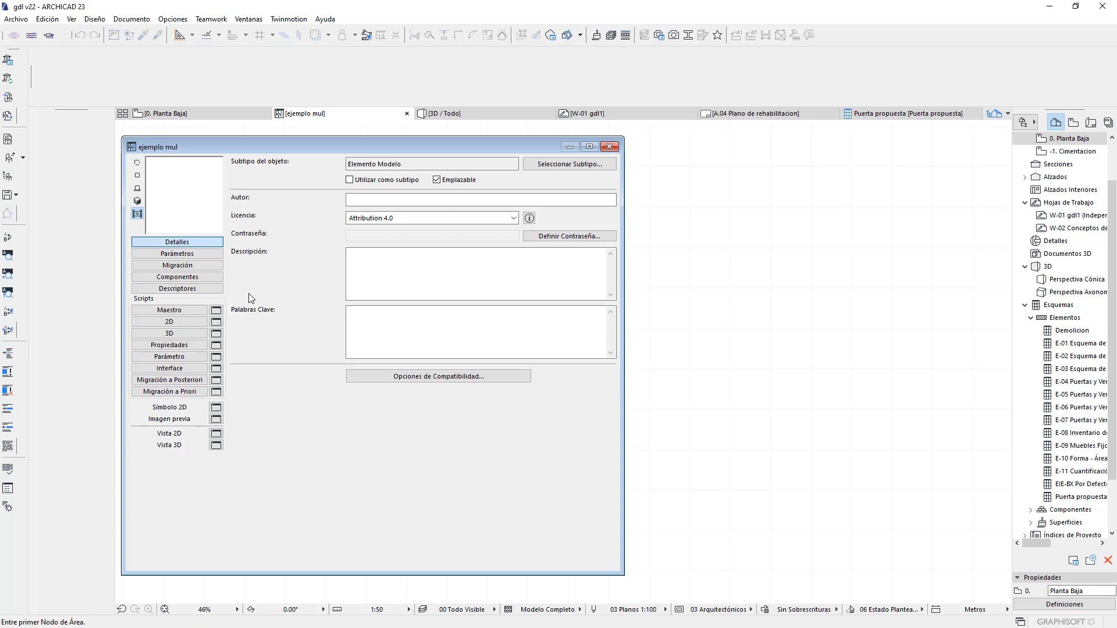
Comment out the 3D script from !add to the last del 2, adding a blank line after !BLOCK a, b, c.
click(186, 340)
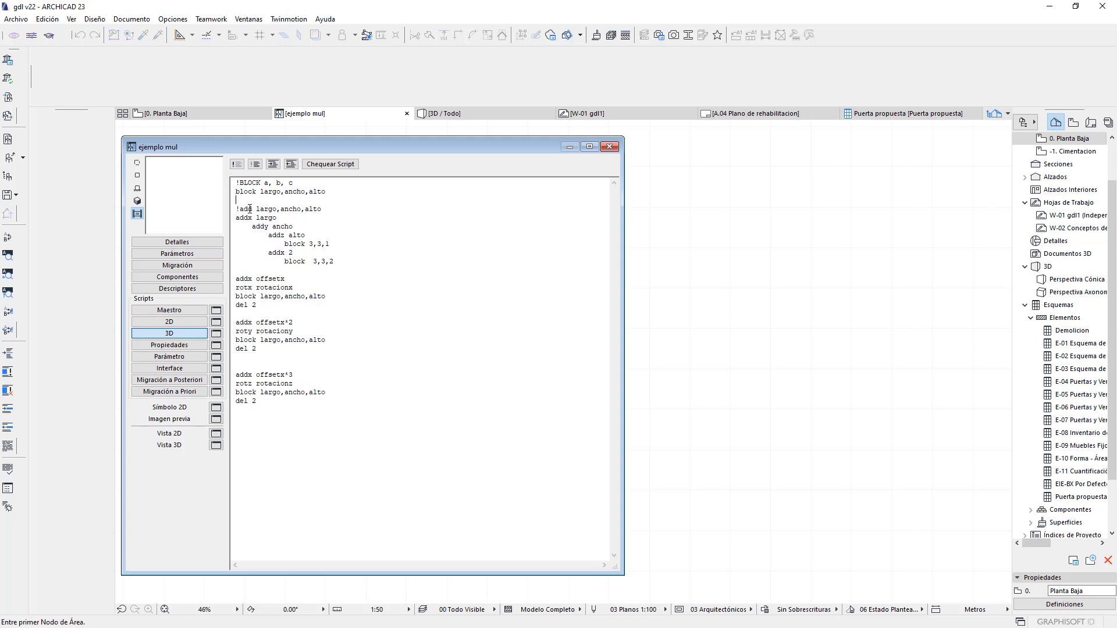
drag(235, 209, 238, 402)
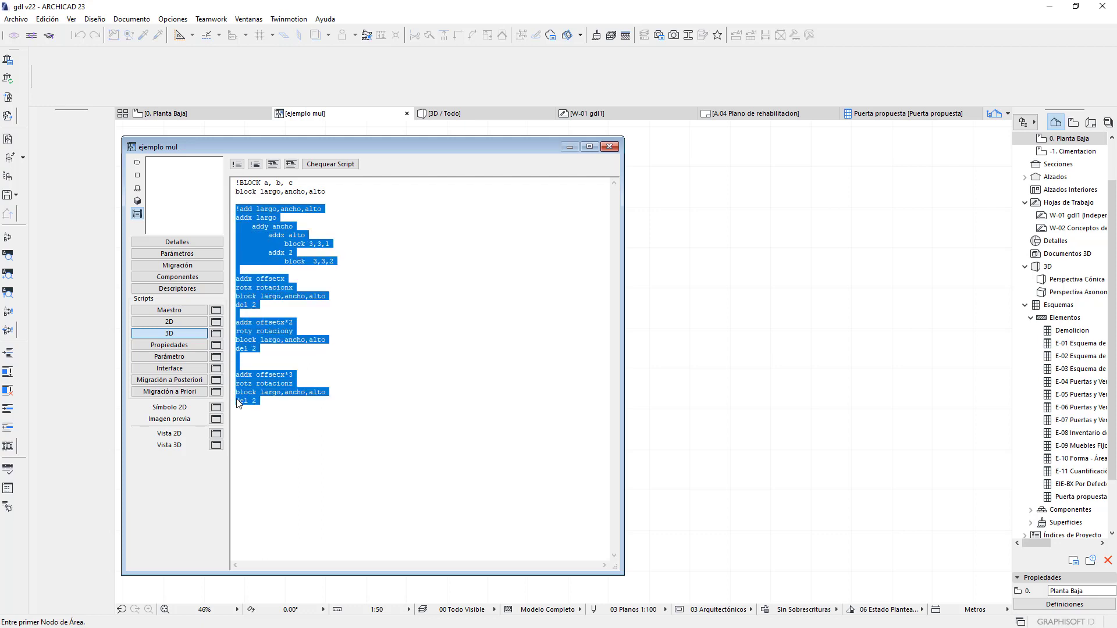
click(237, 164)
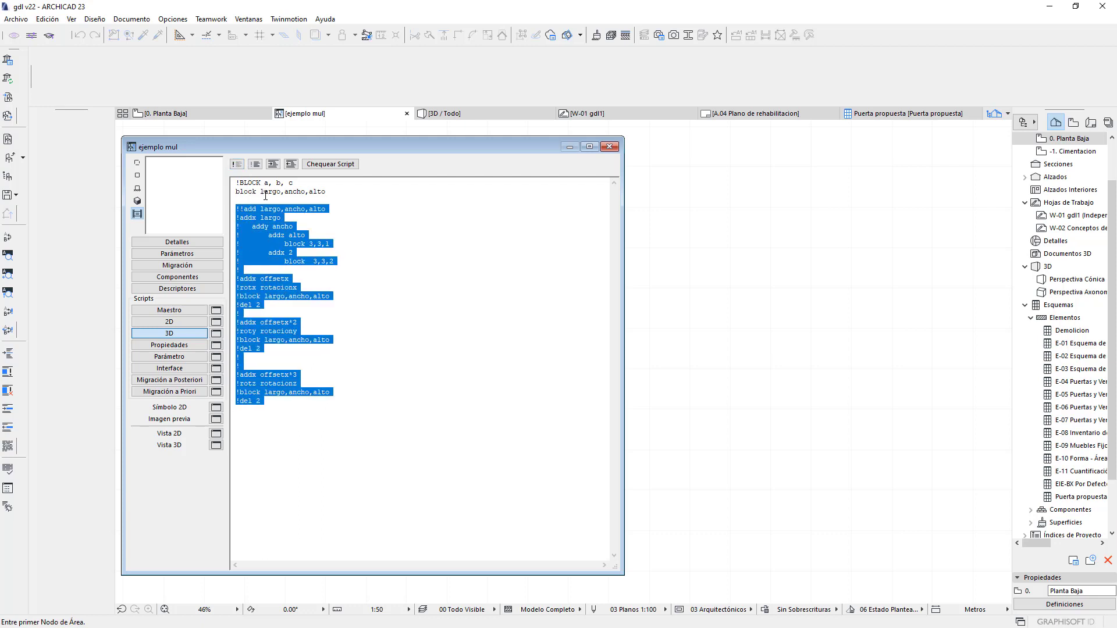
click(325, 183)
key(Return)
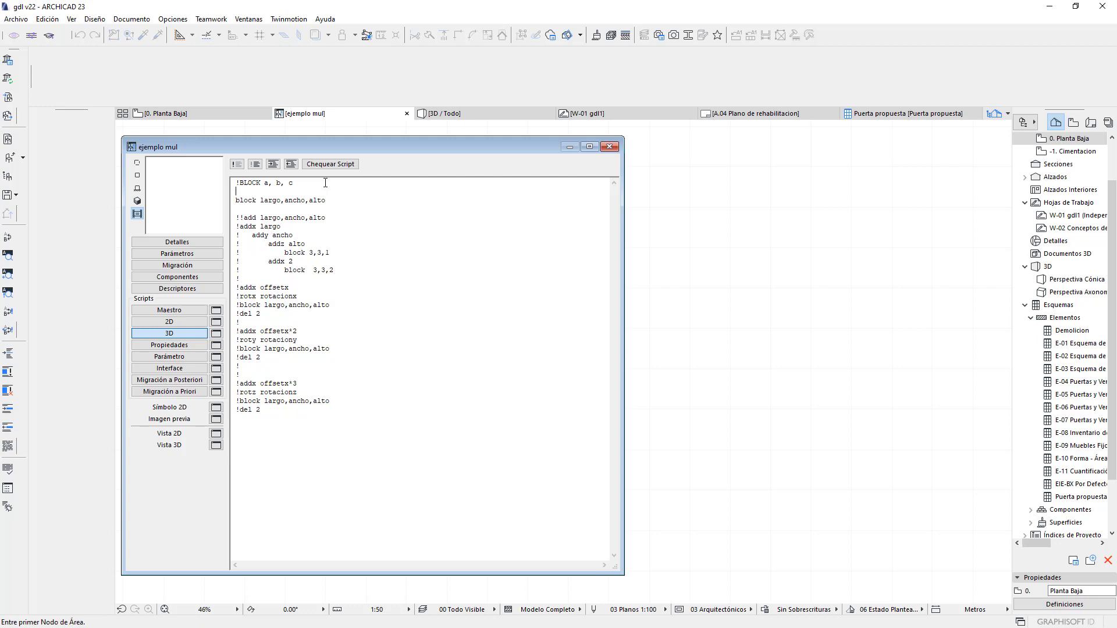
Write mul estiramientox,estiramientoy,estiramientoz on the blank line, fixing the misspelled name.
text(mul)
text(ira)
text(mientox,e)
text(stirameint)
key(BackSpace)
key(BackSpace)
key(BackSpace)
text(ientox,)
text(estiramie)
text(ntoz)
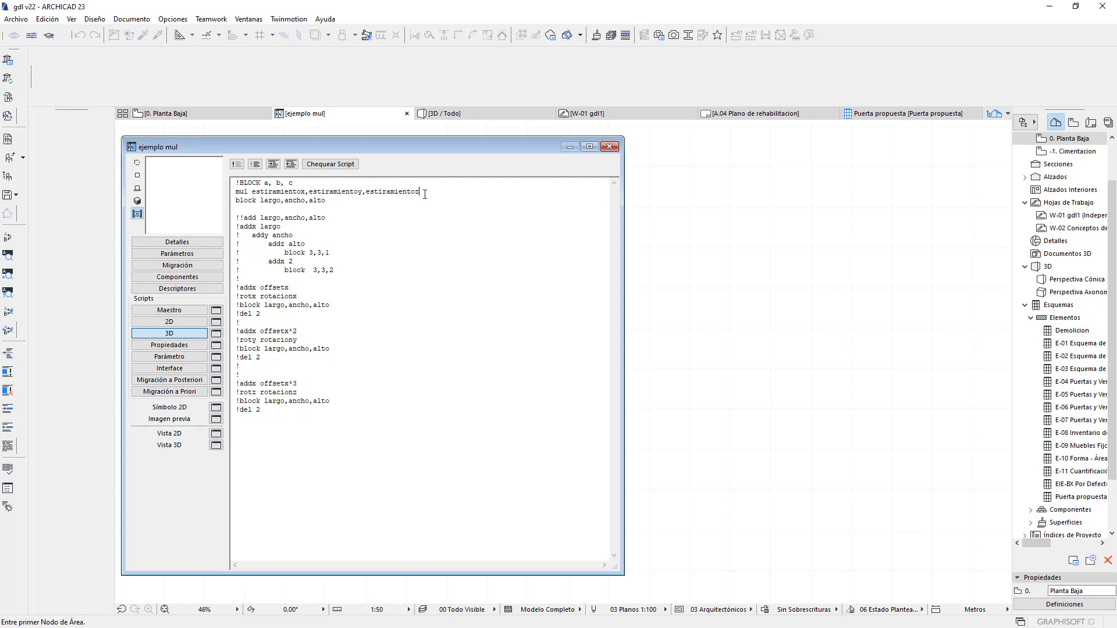
drag(425, 194, 367, 193)
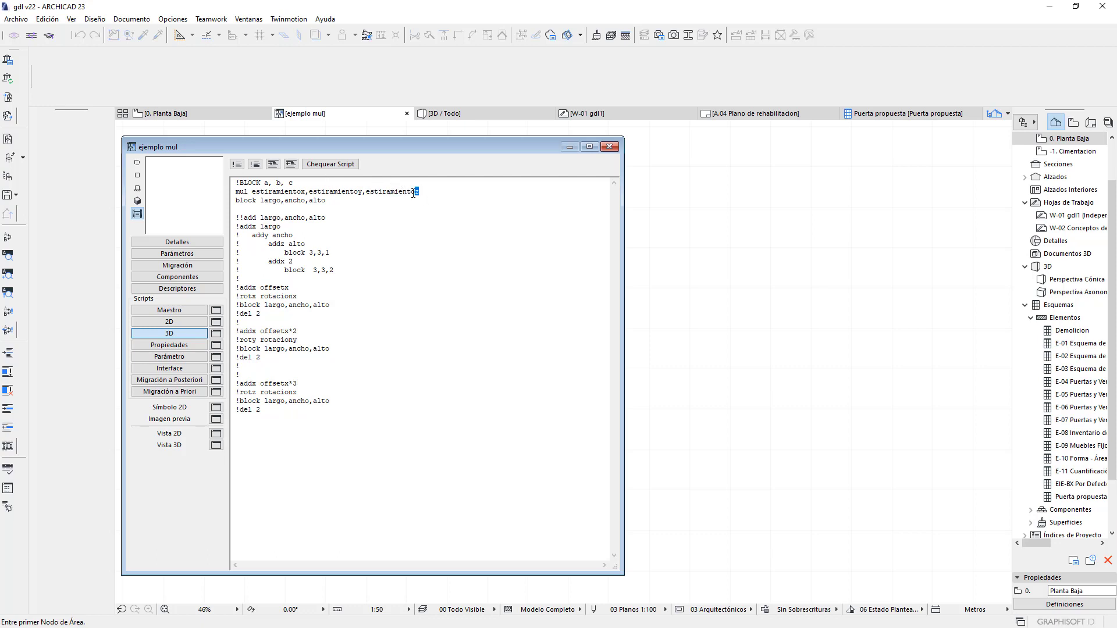
Compare the estiramientoz parameter row with the estiramientox name on the mul line.
click(201, 251)
click(312, 367)
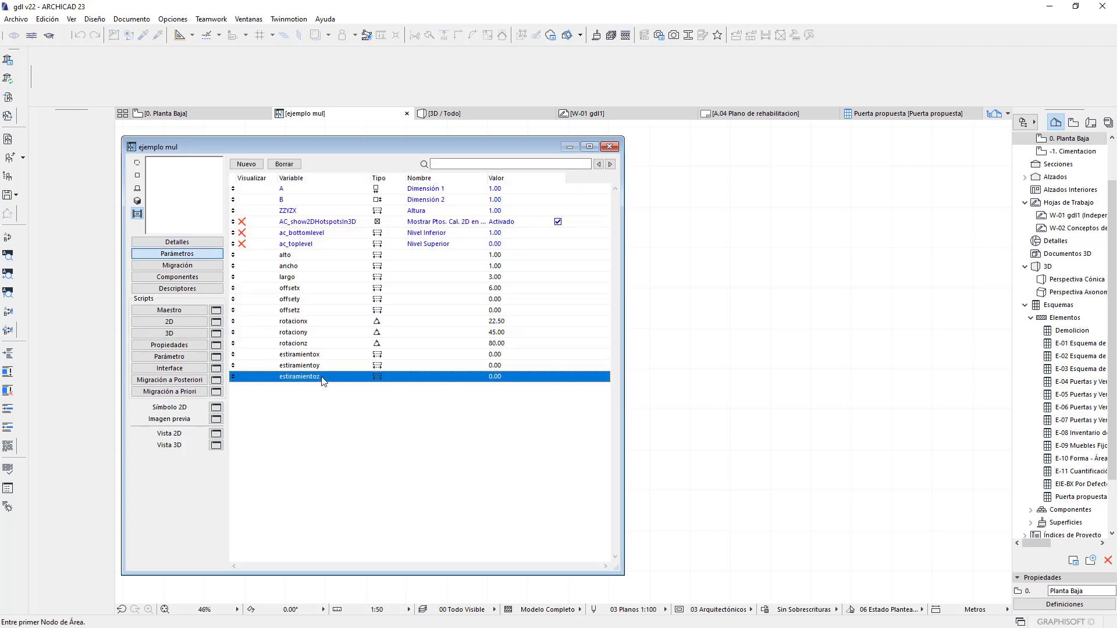
click(181, 335)
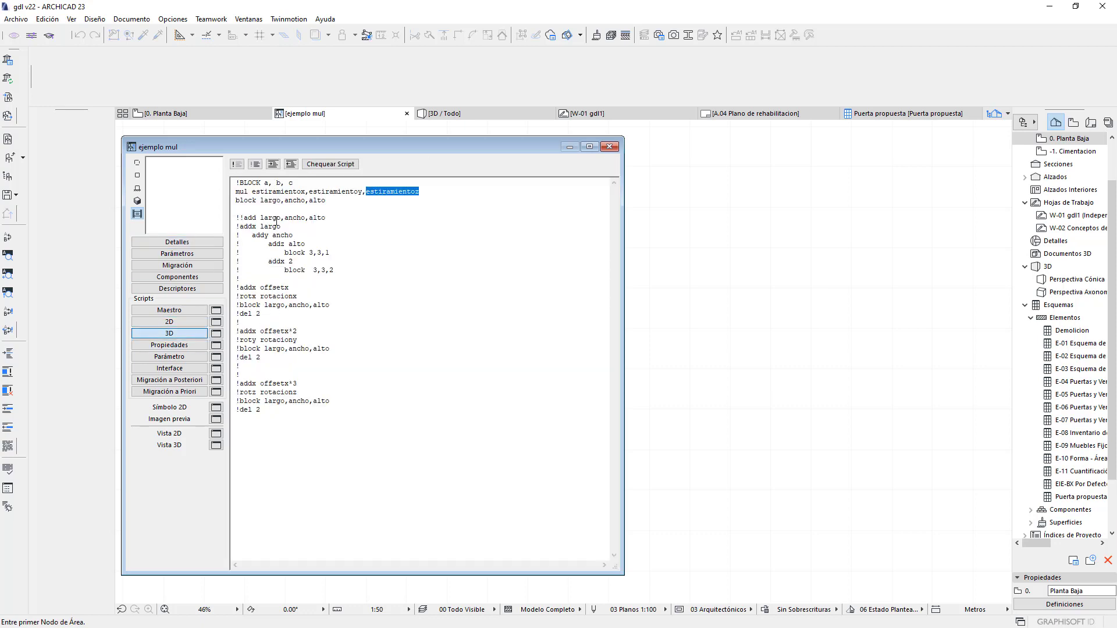
drag(252, 192, 306, 192)
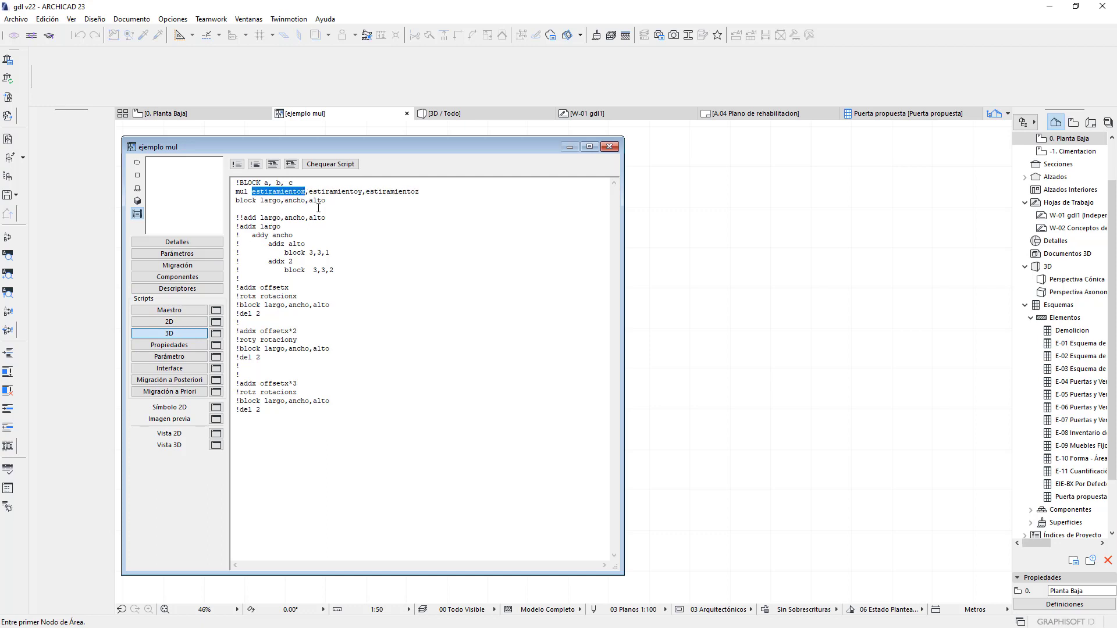
click(429, 192)
Set estiramientox, estiramientoy and estiramientoz each to 1.00.
click(202, 253)
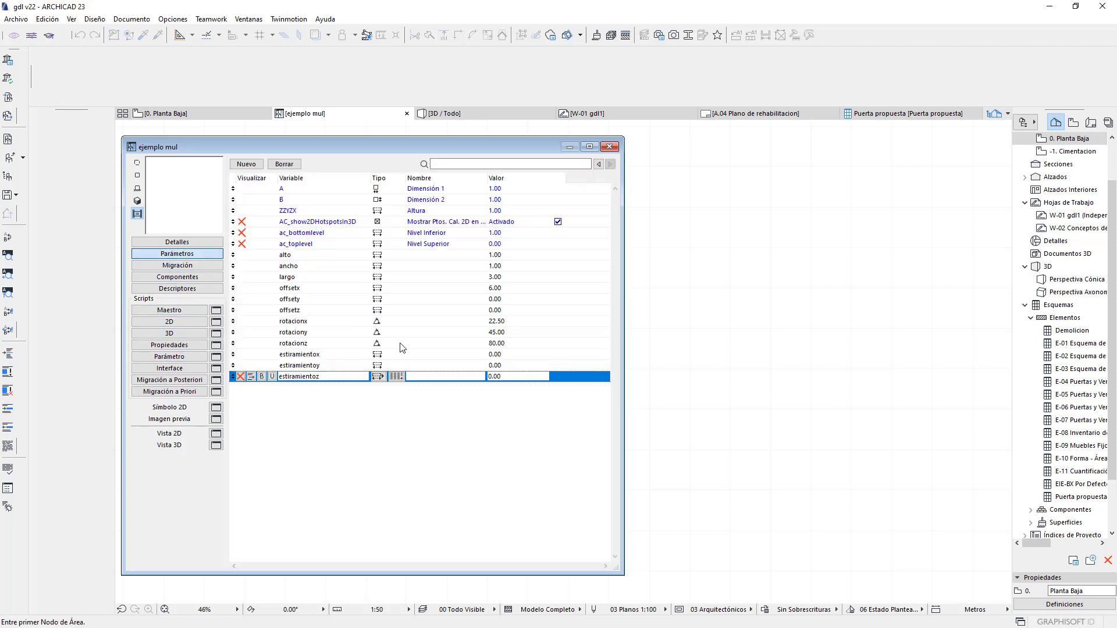
click(473, 356)
text(1)
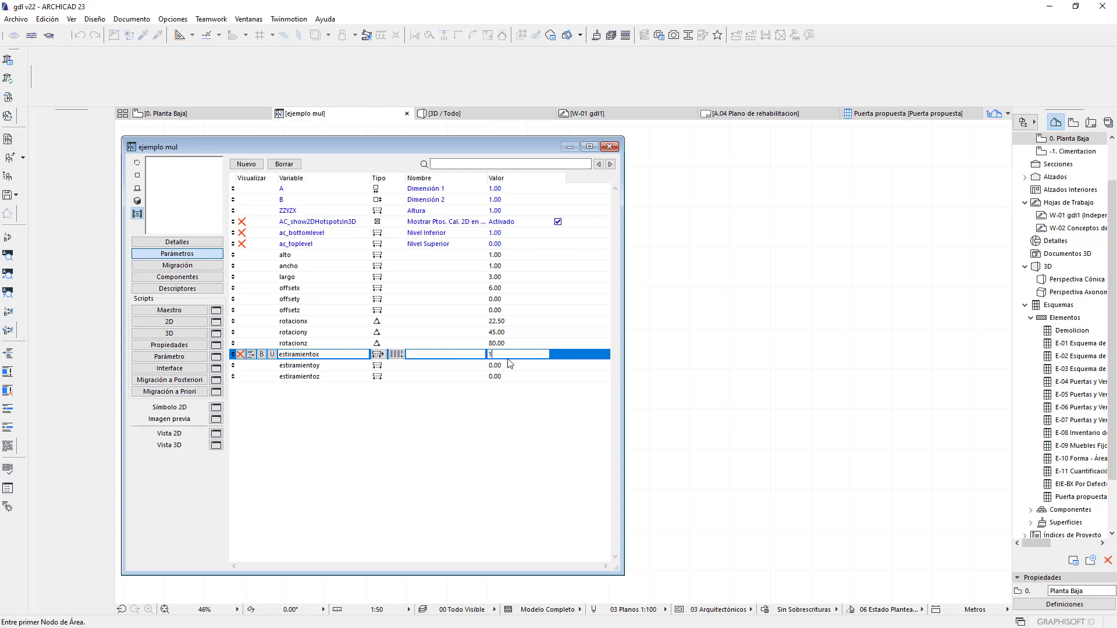
click(510, 365)
text(1)
click(516, 376)
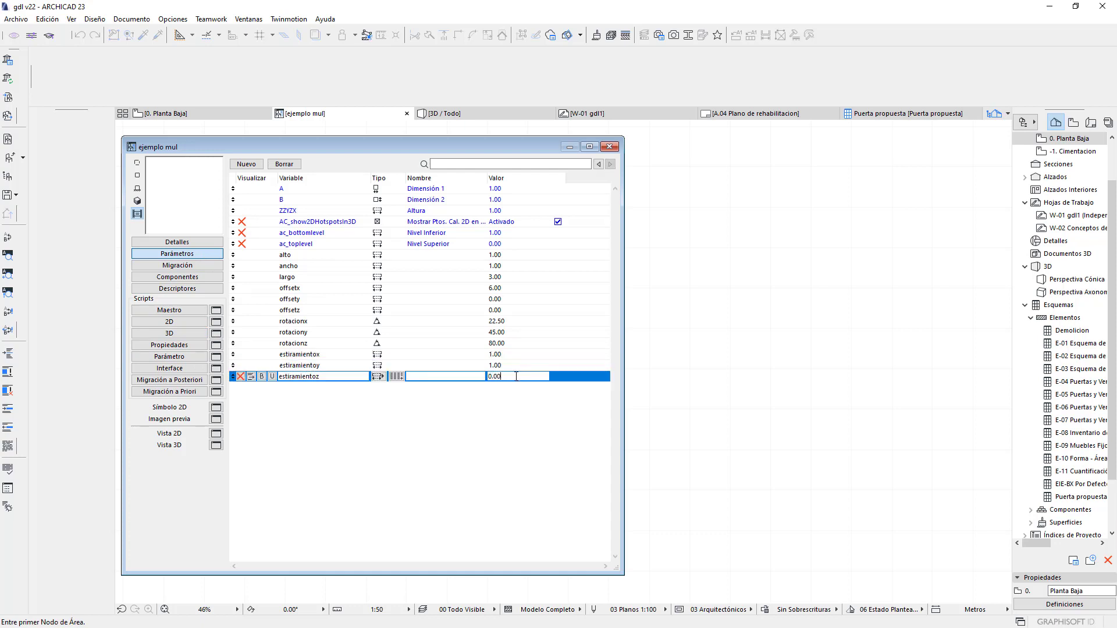
text(1)
click(522, 366)
click(518, 356)
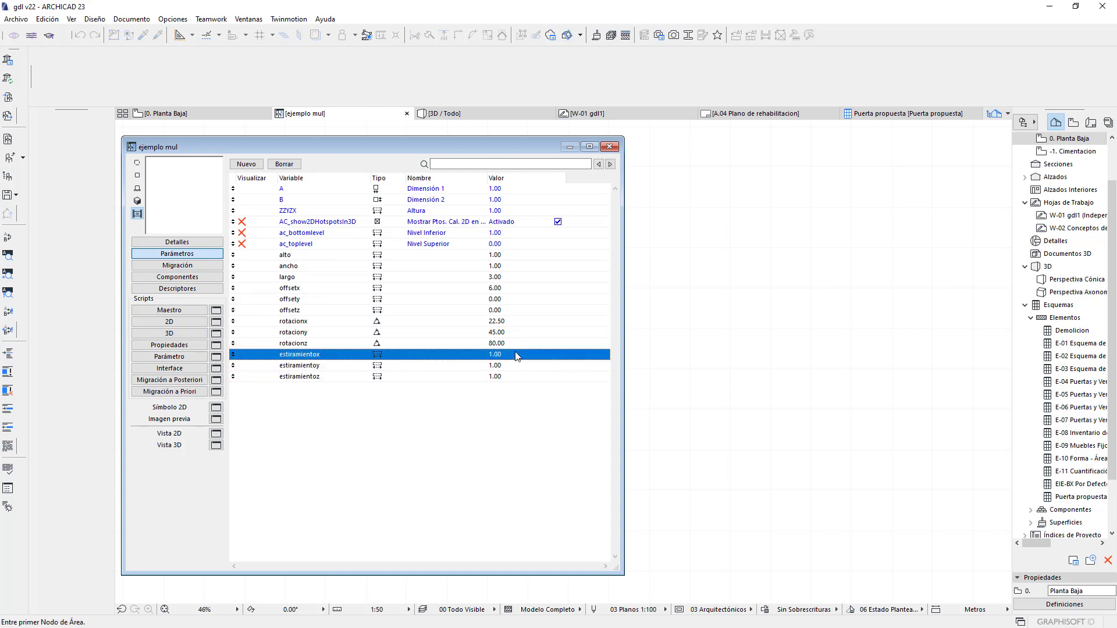
click(514, 376)
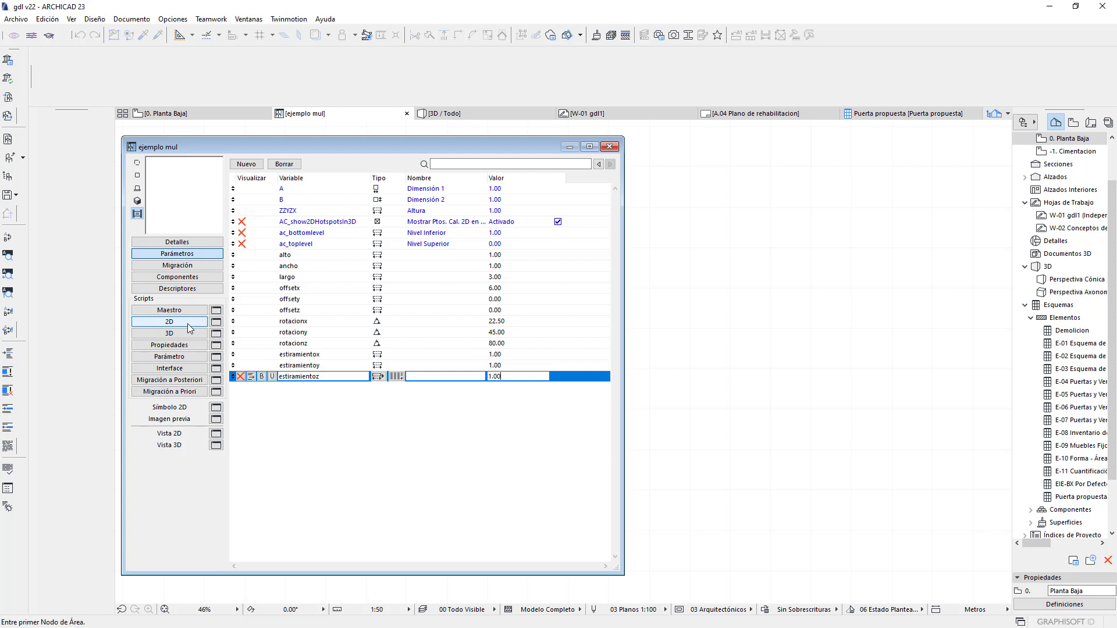
Preview the object in a separate 3D view, panning to recentre the block.
click(189, 333)
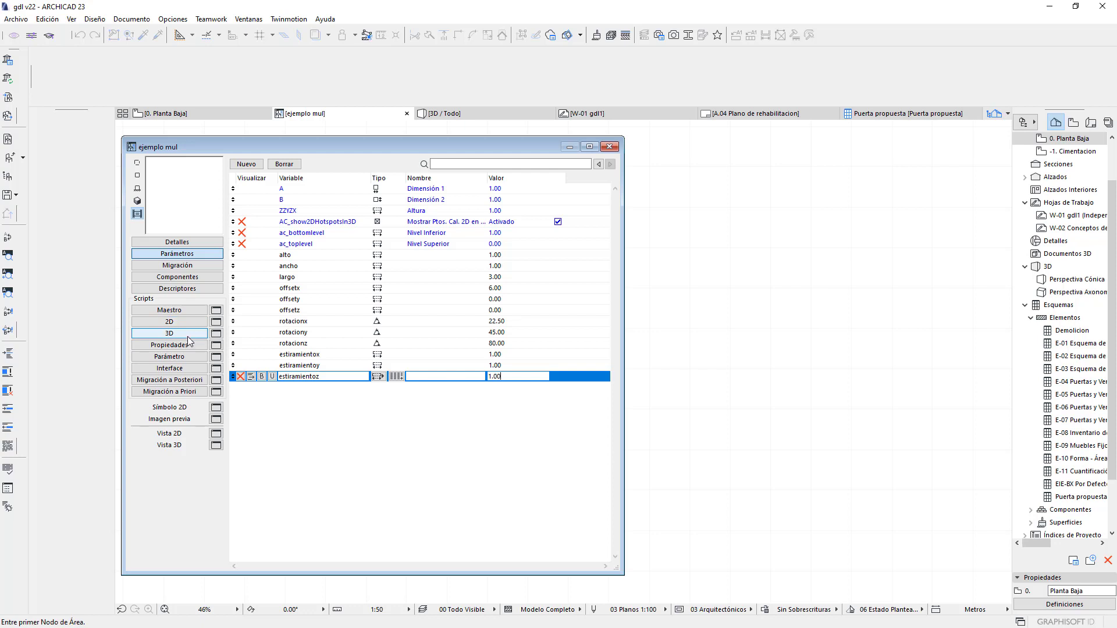
click(137, 200)
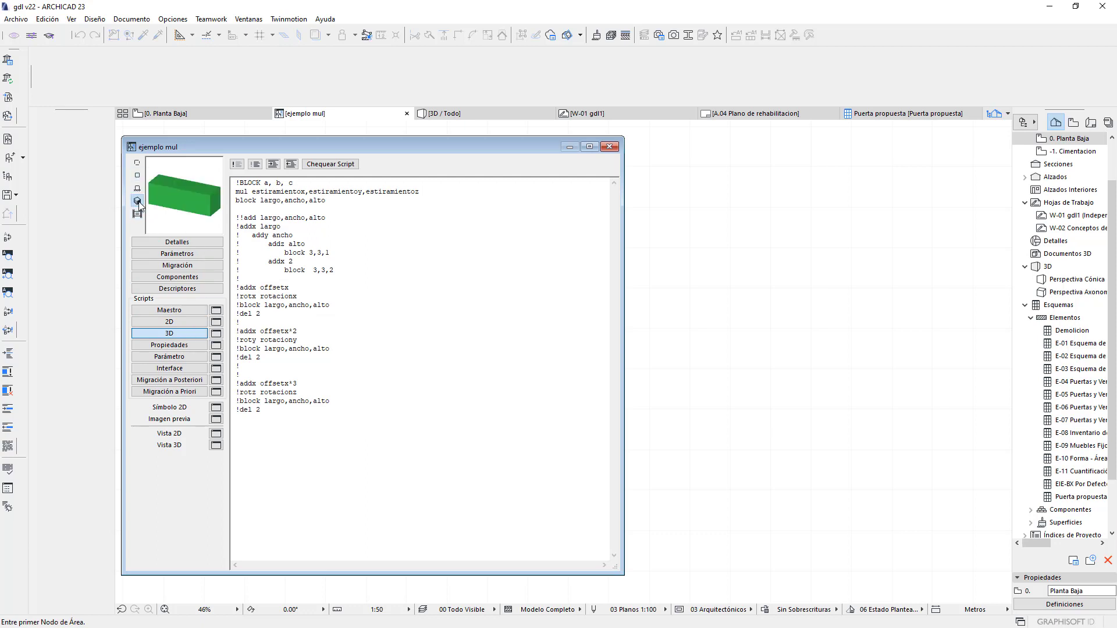
click(217, 445)
middle_drag(805, 409, 760, 411)
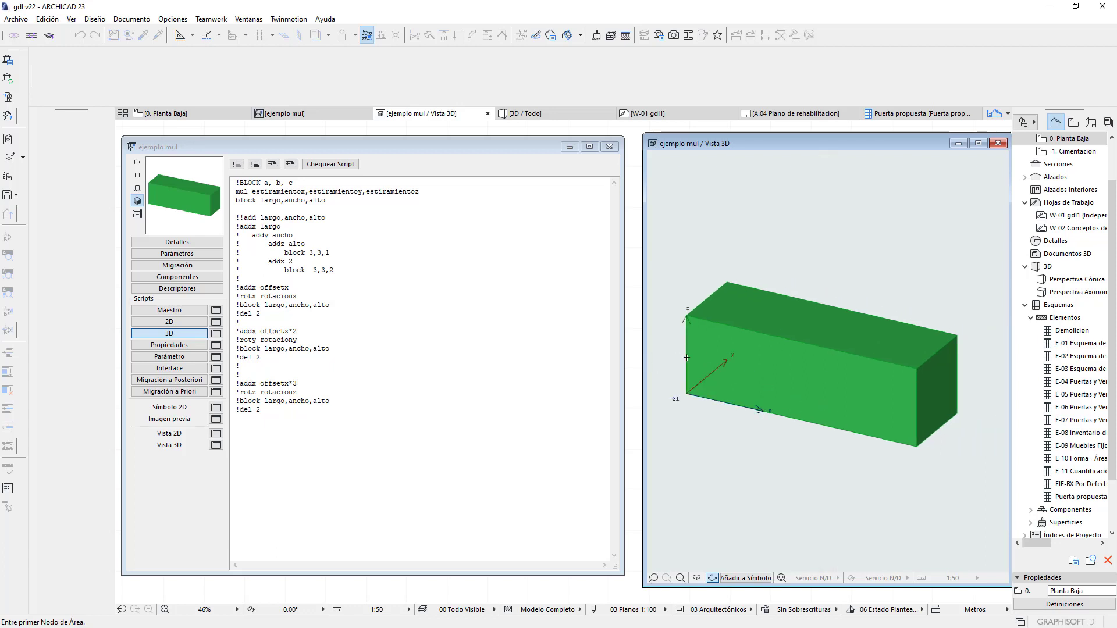
click(494, 334)
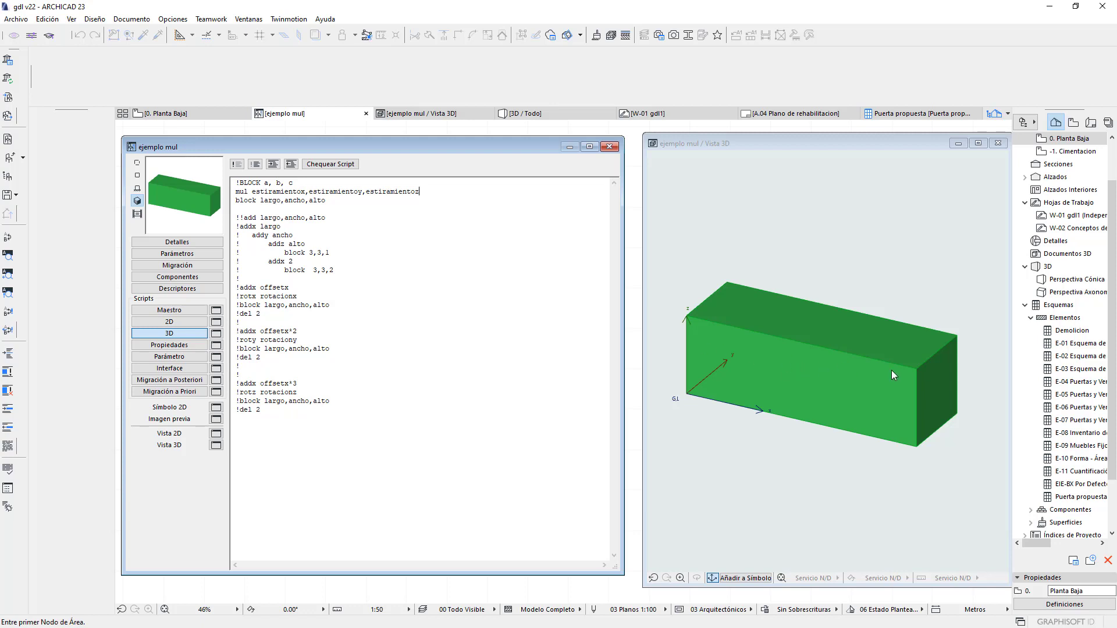
Set largo to 1.00 so the box becomes a cube.
click(205, 253)
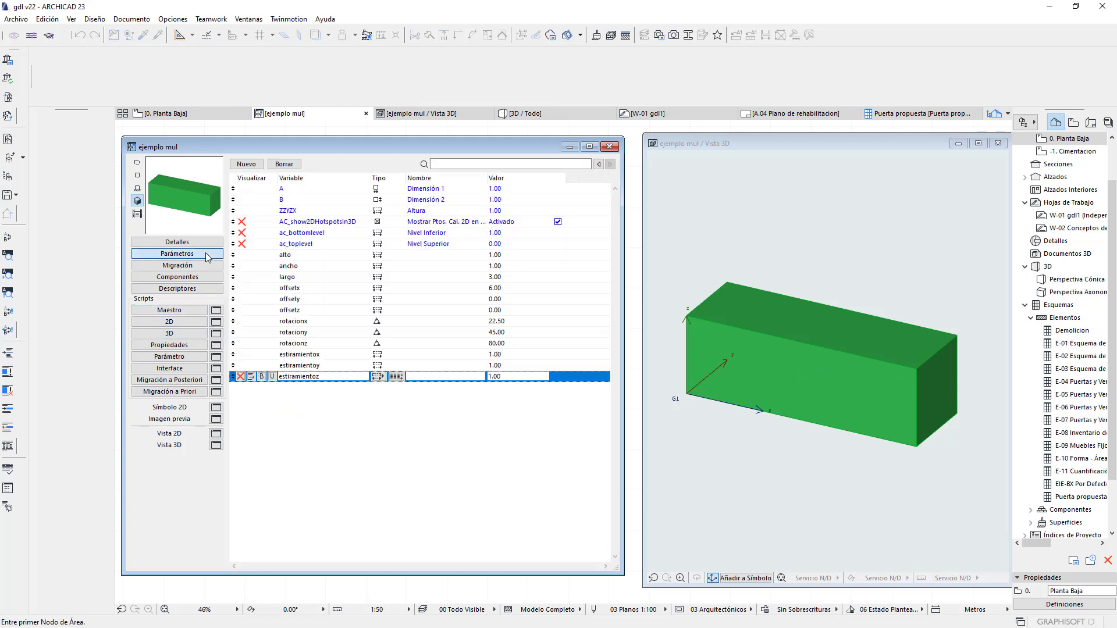
click(528, 256)
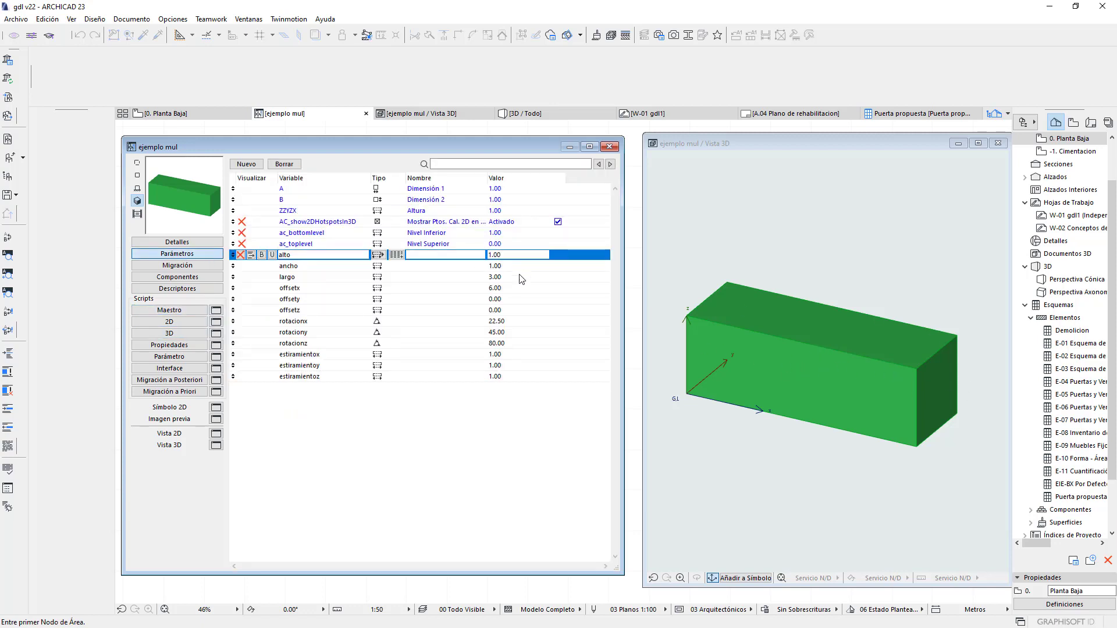
click(523, 277)
text(1)
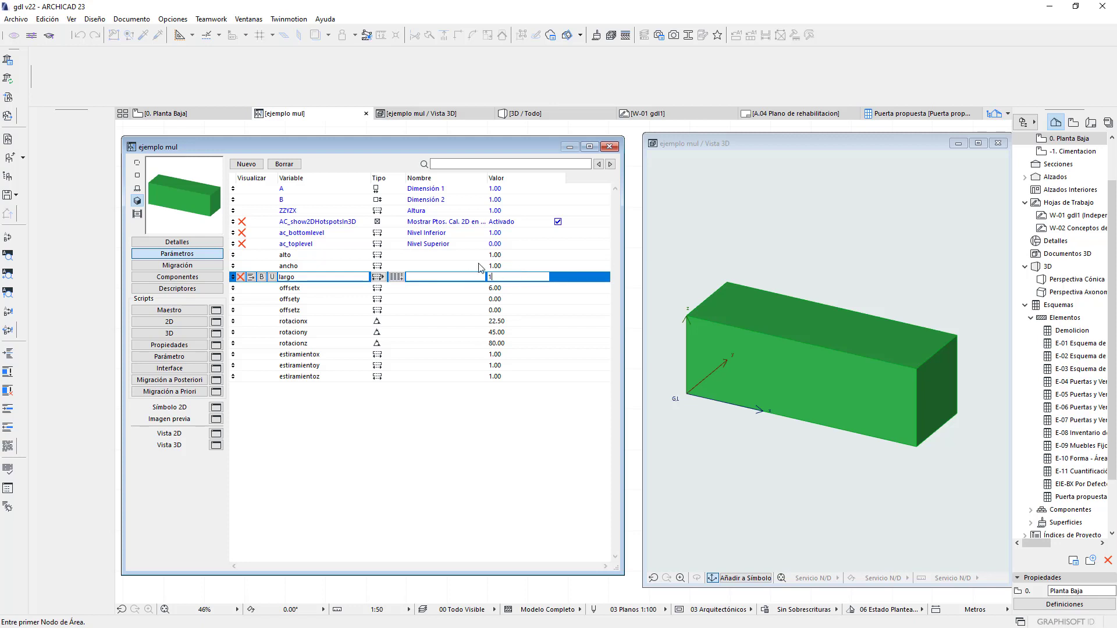
text(.00)
click(824, 469)
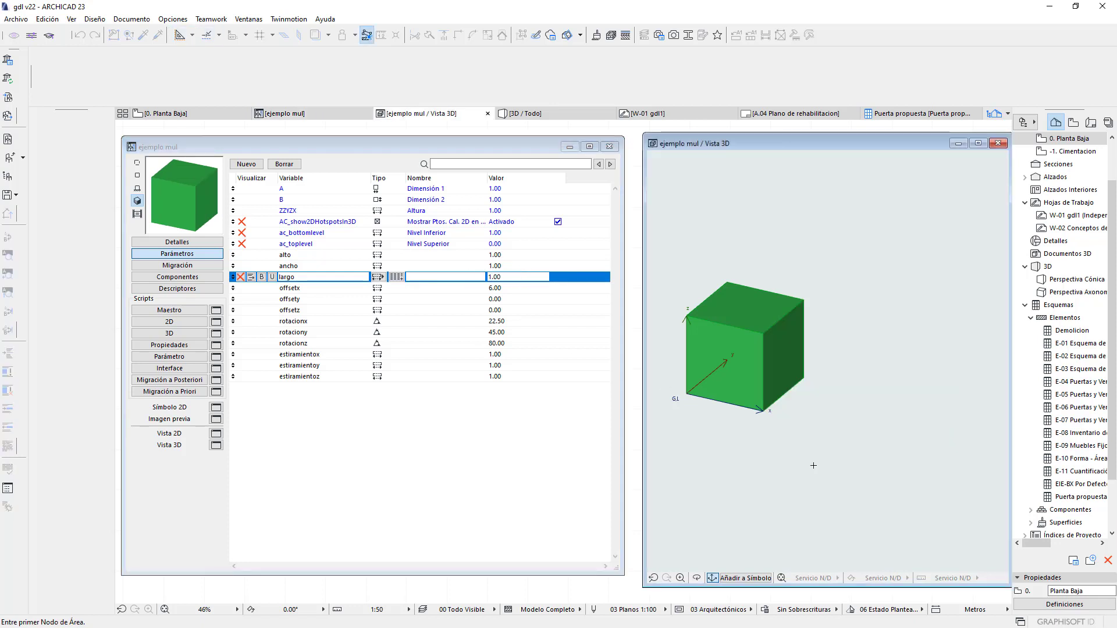
Select the mul scaling line in the 3D script.
click(182, 334)
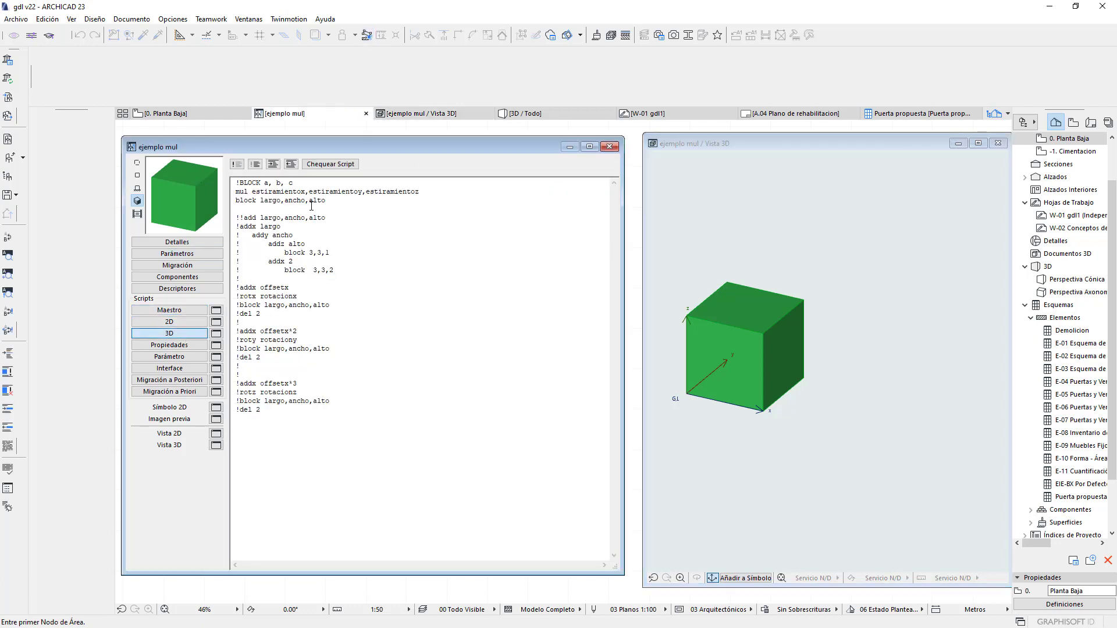
drag(264, 201, 272, 201)
click(343, 202)
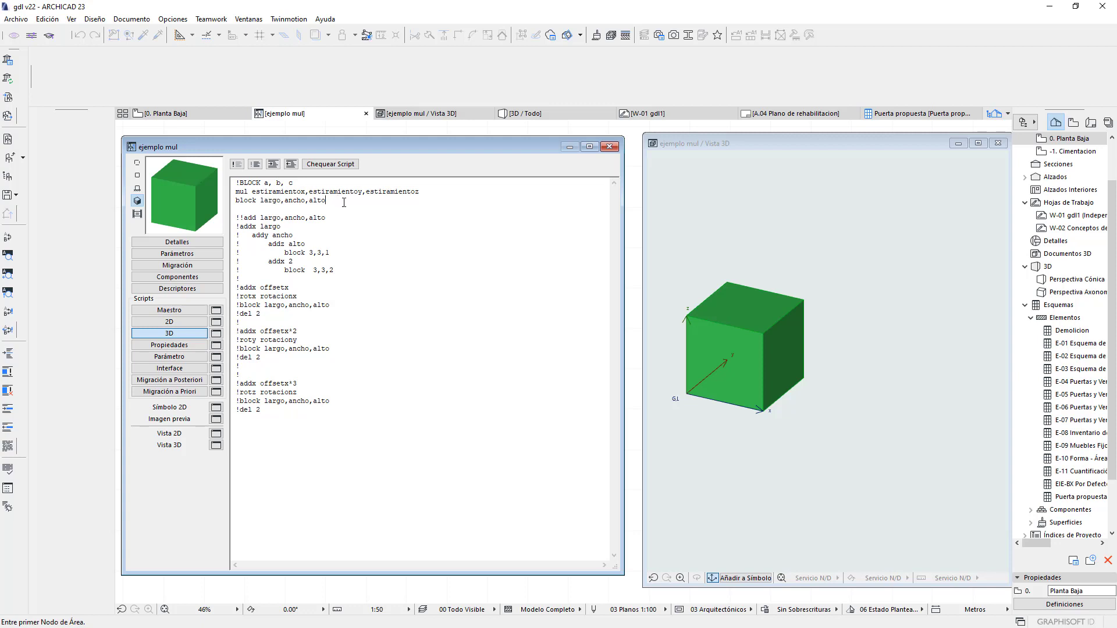
click(303, 192)
click(419, 192)
shift+click(236, 191)
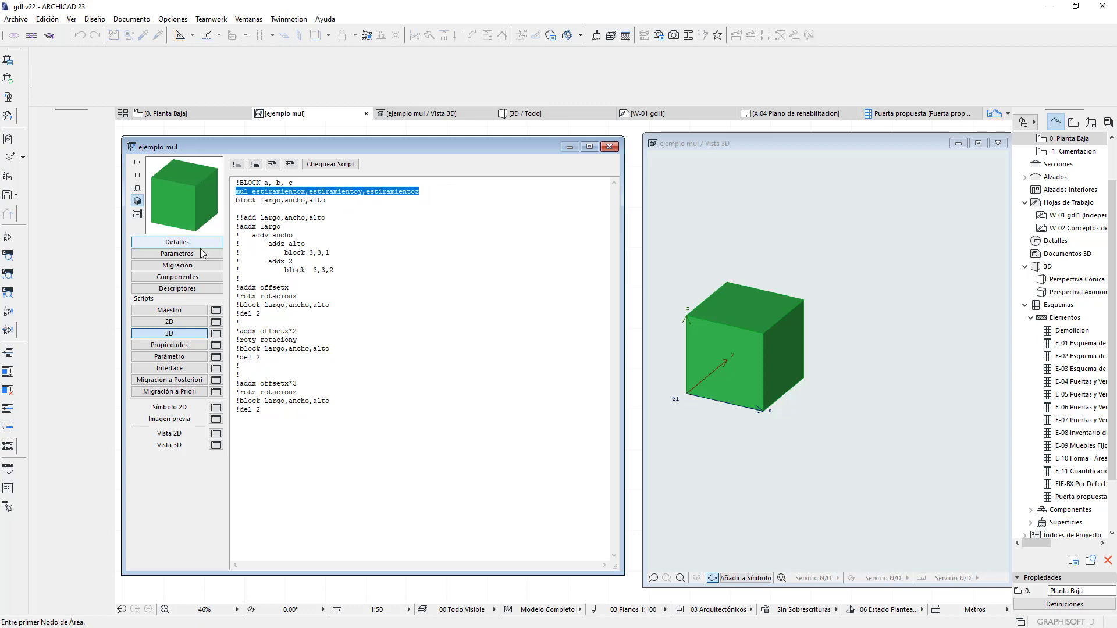
click(203, 253)
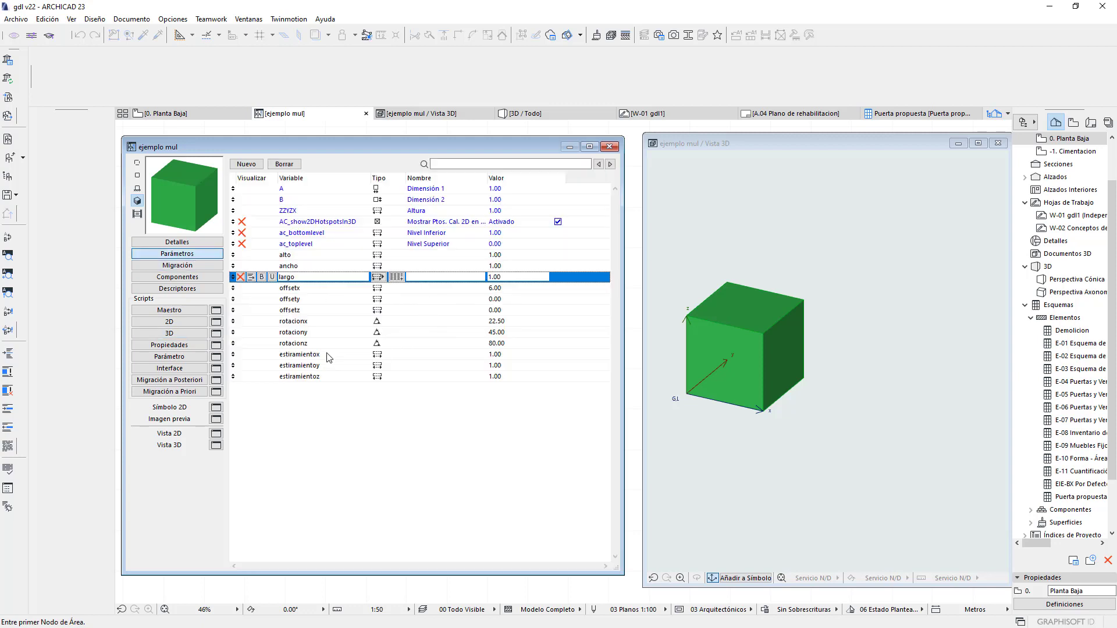
Set estiramientox to 0.50 and refresh the 3D preview.
click(329, 356)
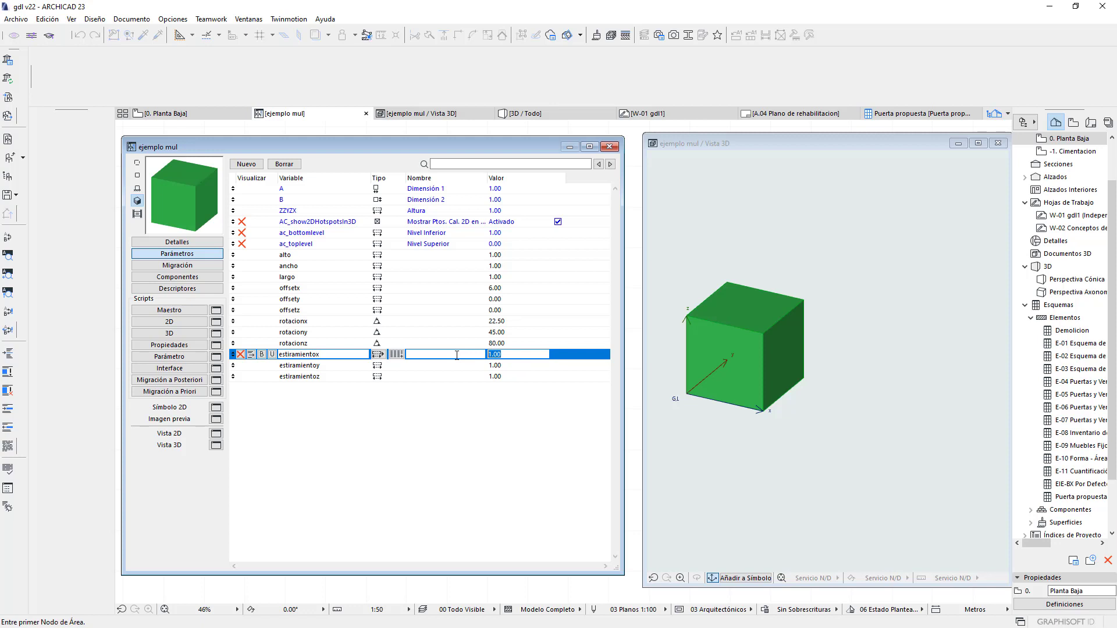
text(0.50)
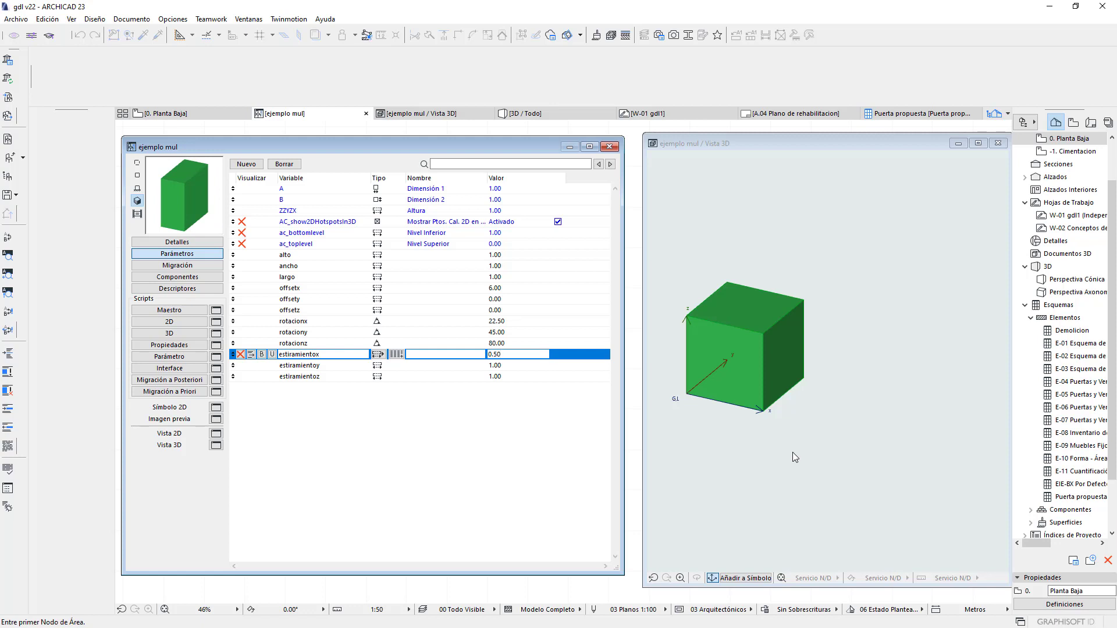
click(714, 450)
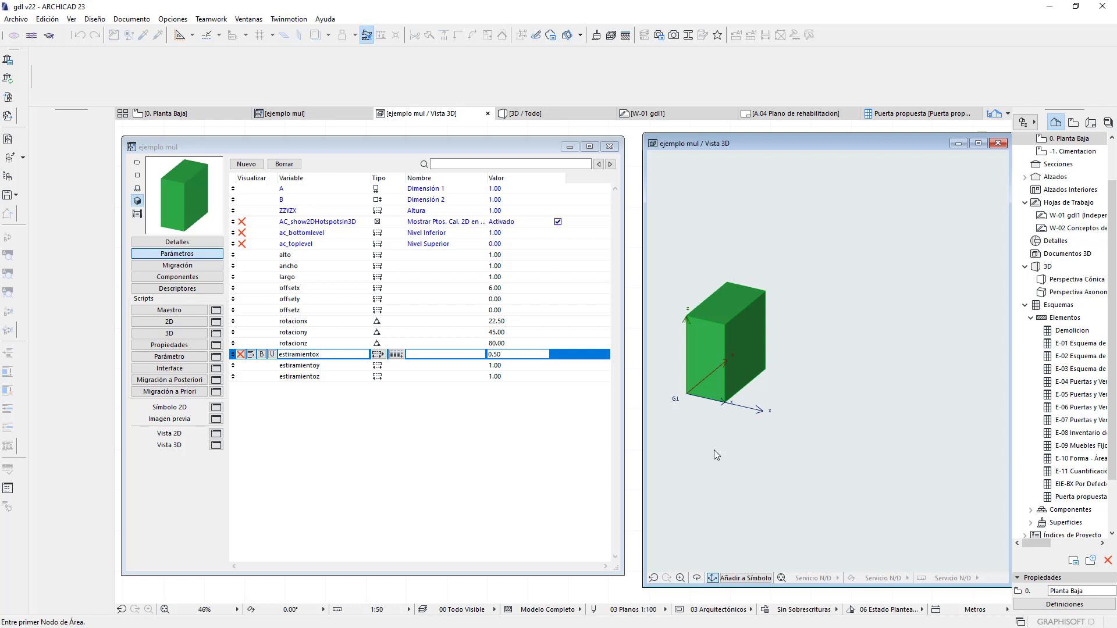
Step through the estiramiento parameter rows back to estiramientox.
click(440, 370)
click(440, 365)
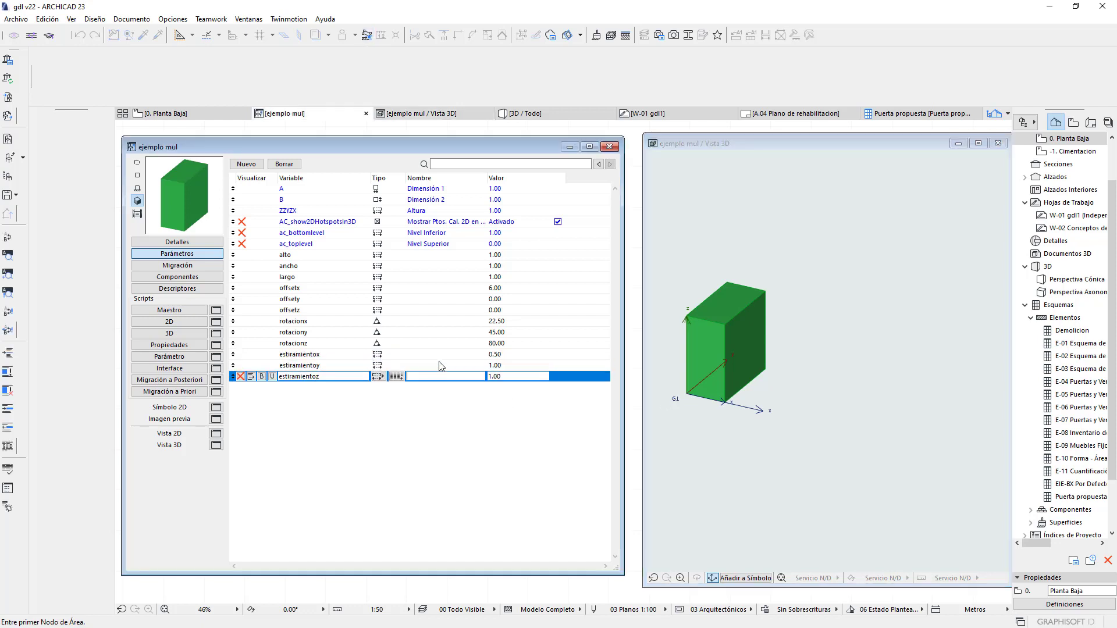
click(442, 356)
click(448, 377)
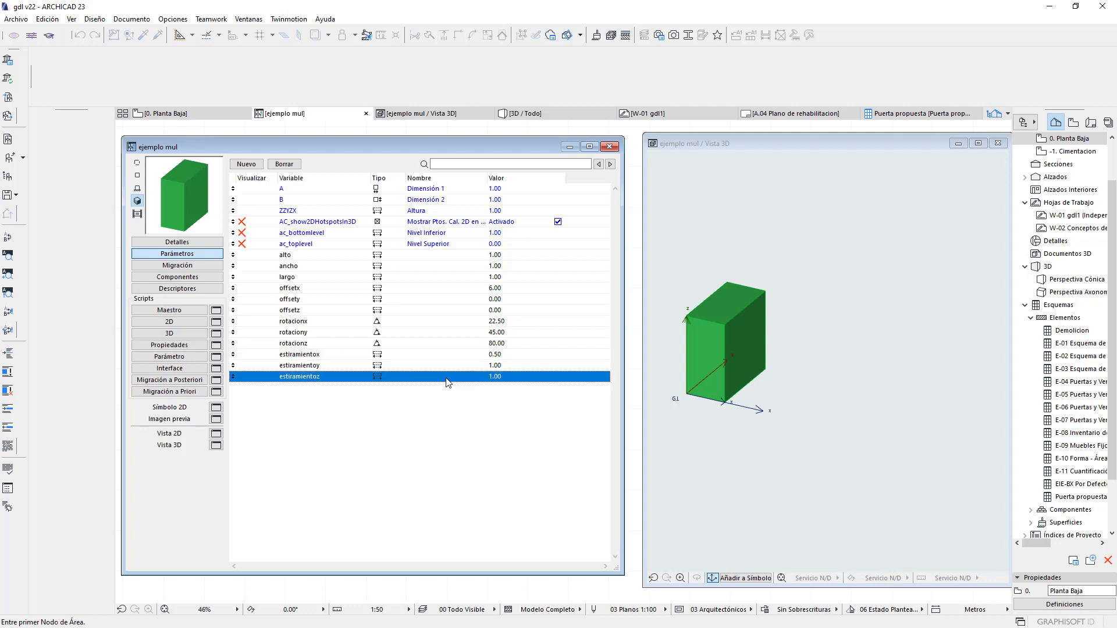
click(463, 366)
click(461, 355)
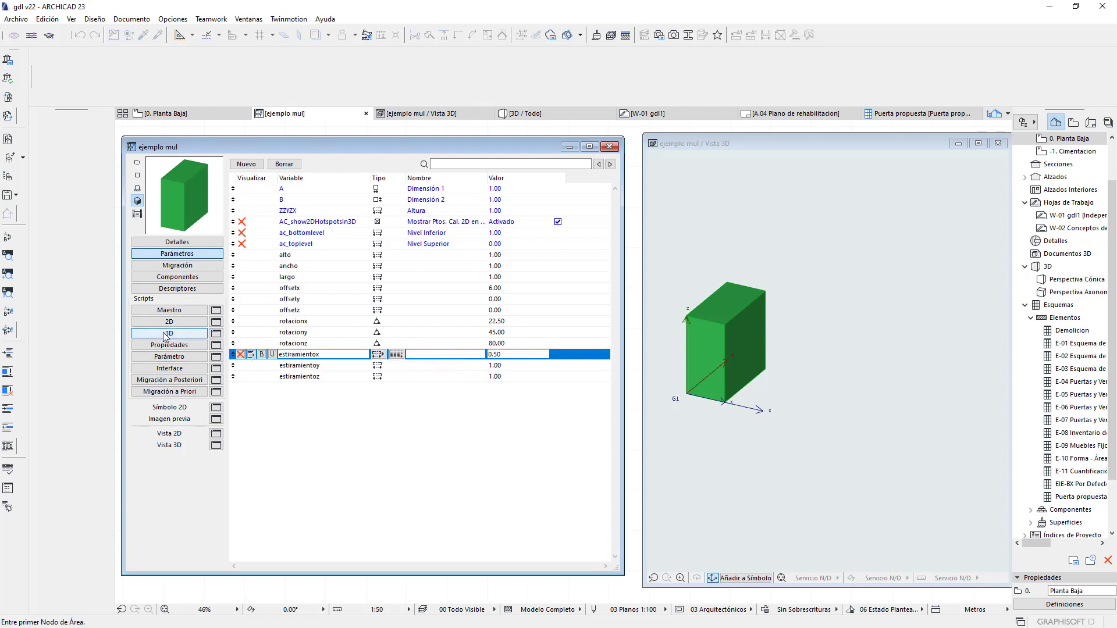
click(181, 356)
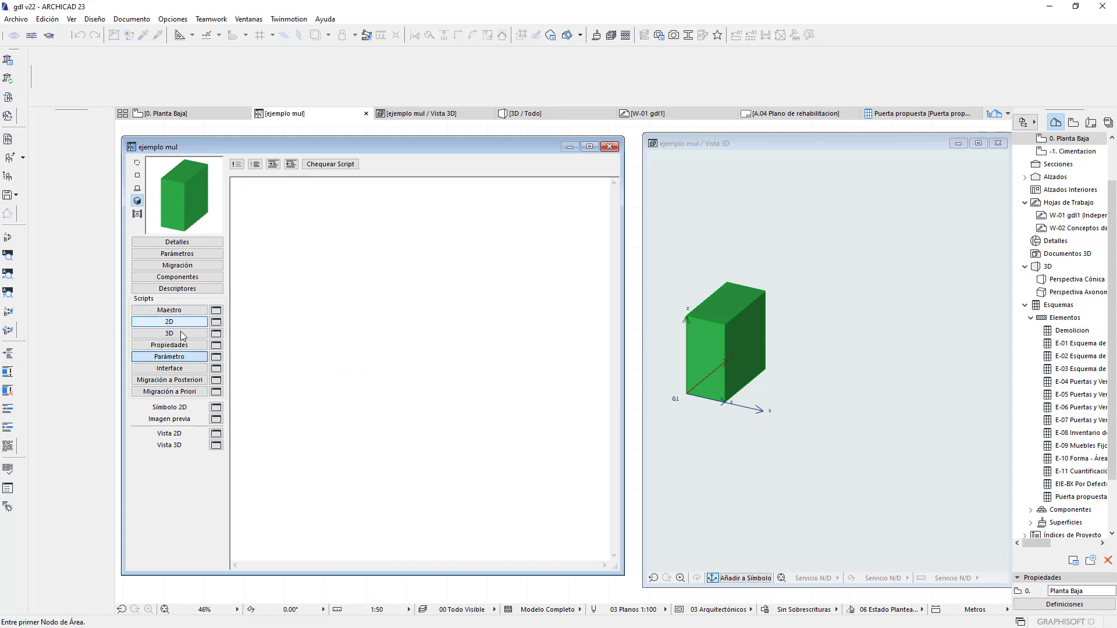
Add three new mul lines below the combined mul line in the 3D script.
click(178, 334)
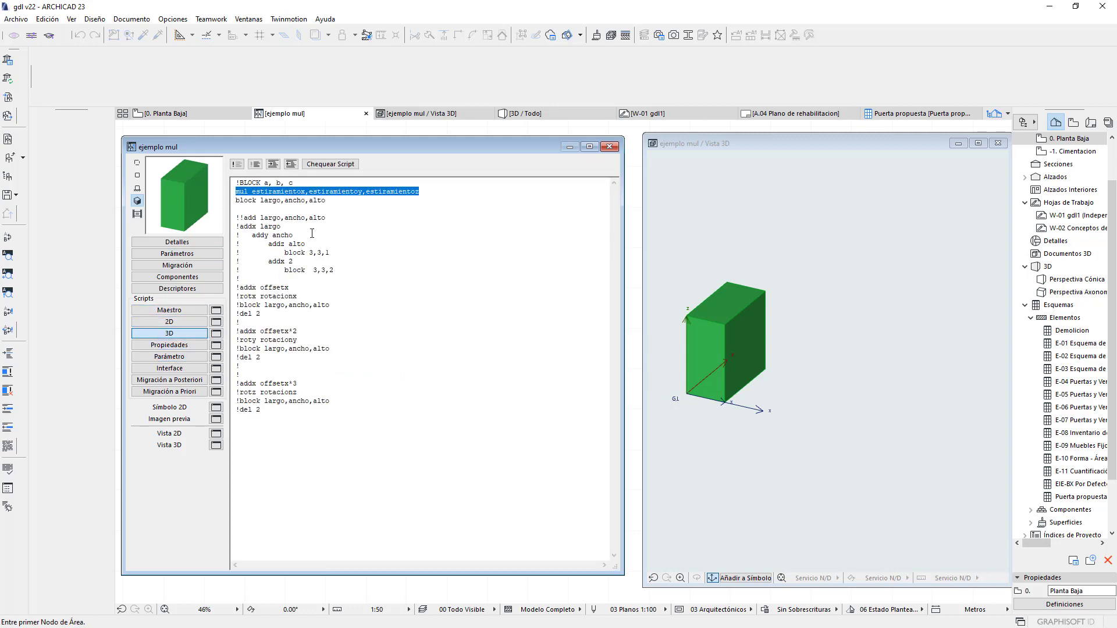
click(404, 215)
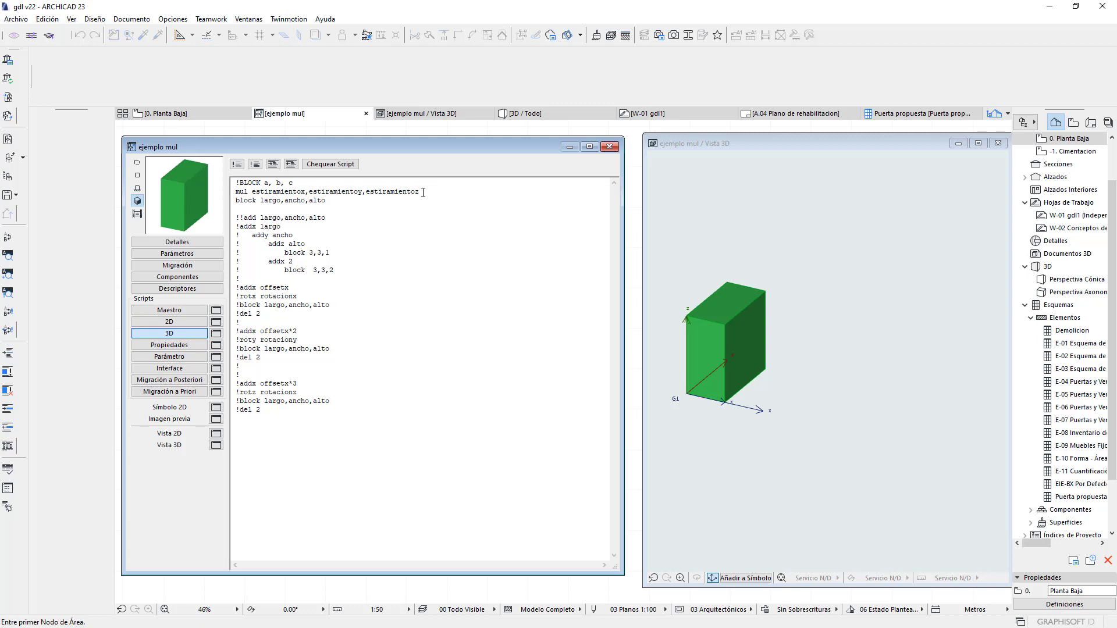
key(Return)
text(mulx)
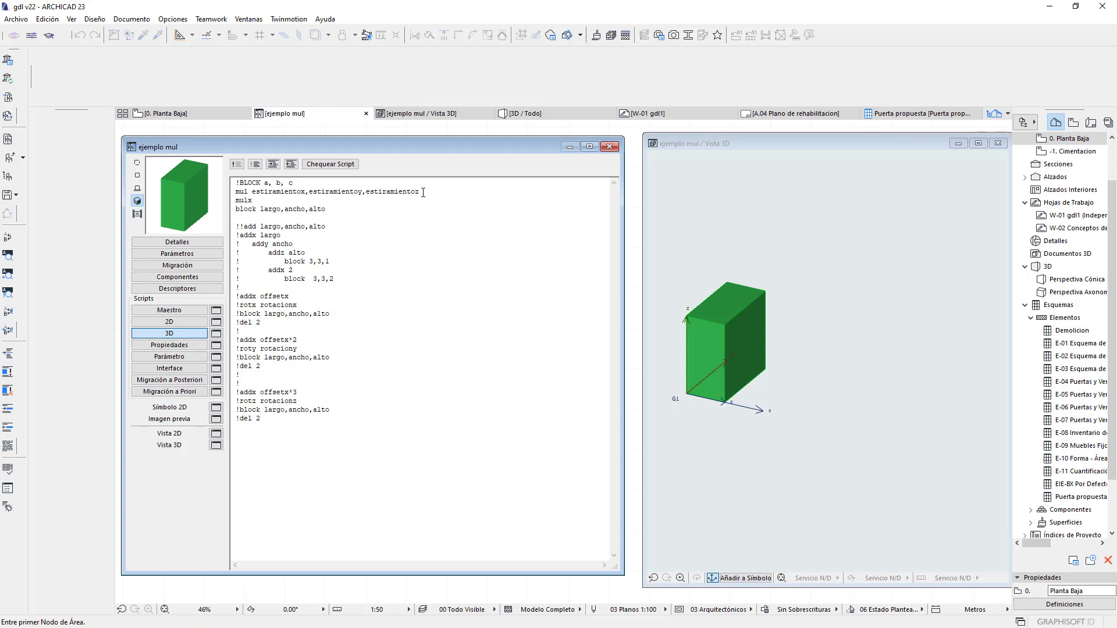
key(Return)
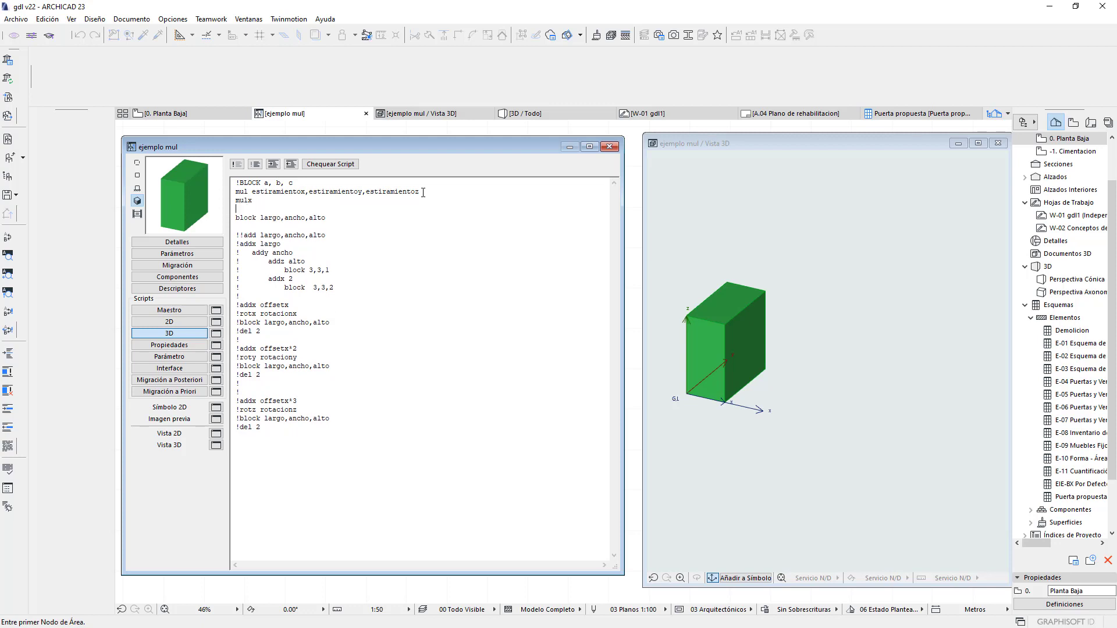
text(muly)
key(Return)
text(mul)
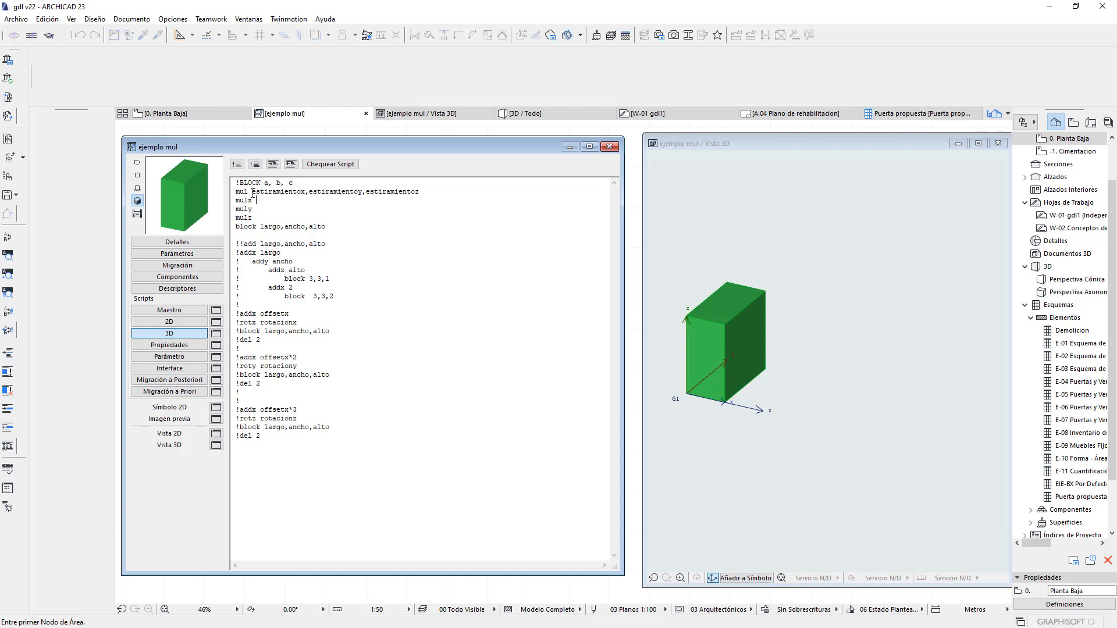
Complete the lines as mulx estiramientox, muly estiramientoy and mulz estiramientoz.
drag(252, 191, 304, 200)
key(ctrl+c)
click(276, 200)
key(ctrl+v)
key(ctrl+v)
drag(236, 217, 254, 217)
click(256, 217)
key(ctrl+v)
click(308, 209)
key(BackSpace)
text(y)
click(310, 218)
drag(305, 218, 308, 218)
text(z)
Comment out the original combined mul line and check the object in 3D.
drag(420, 191, 233, 192)
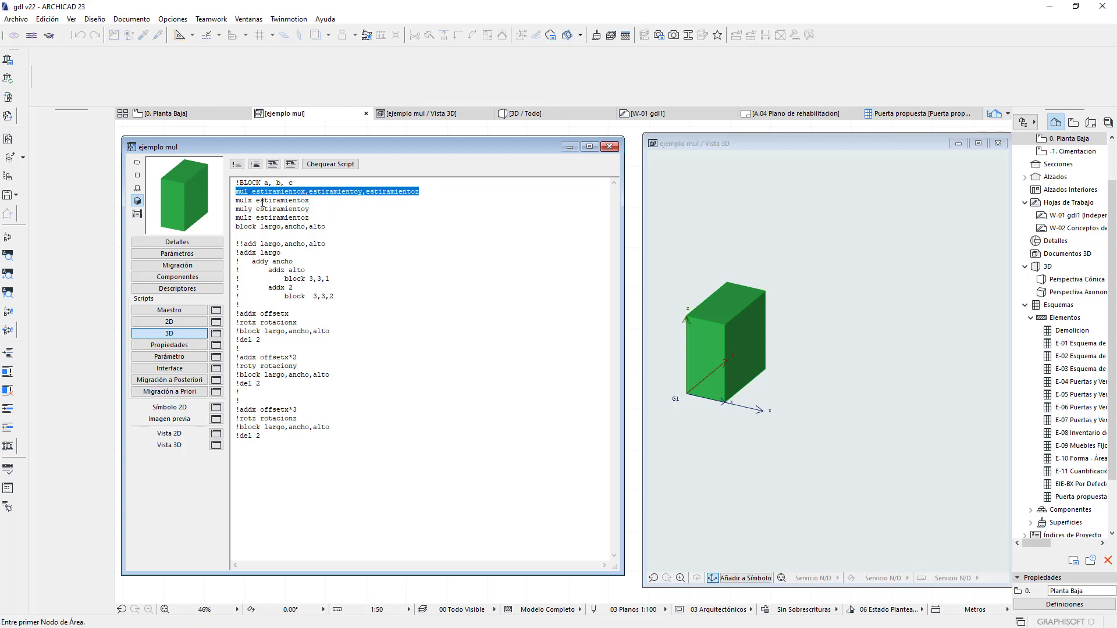
click(237, 164)
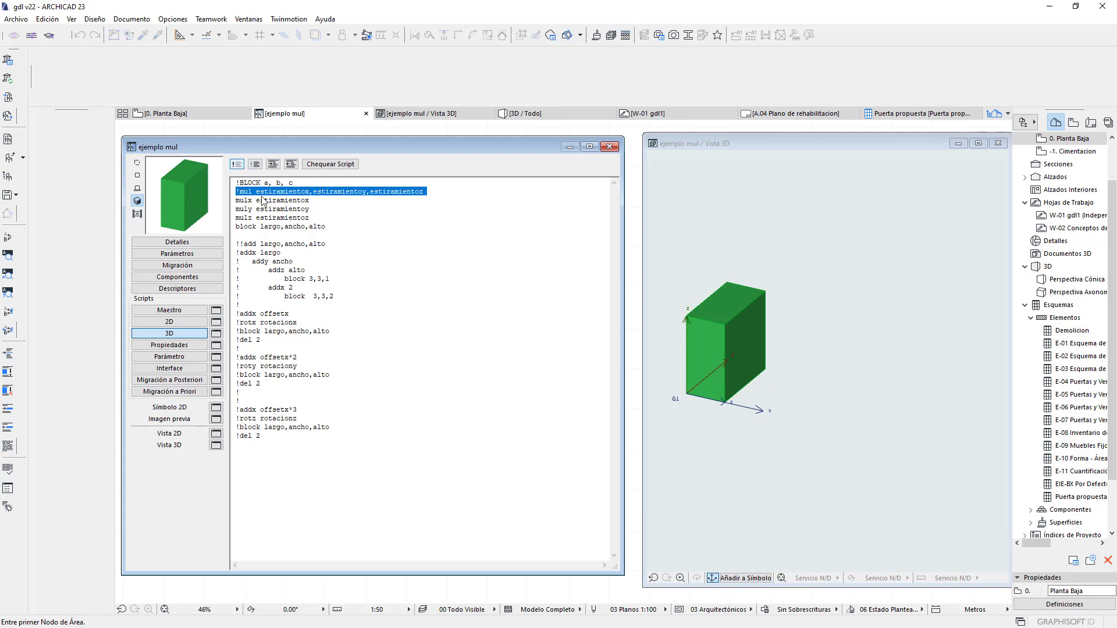
key(Down)
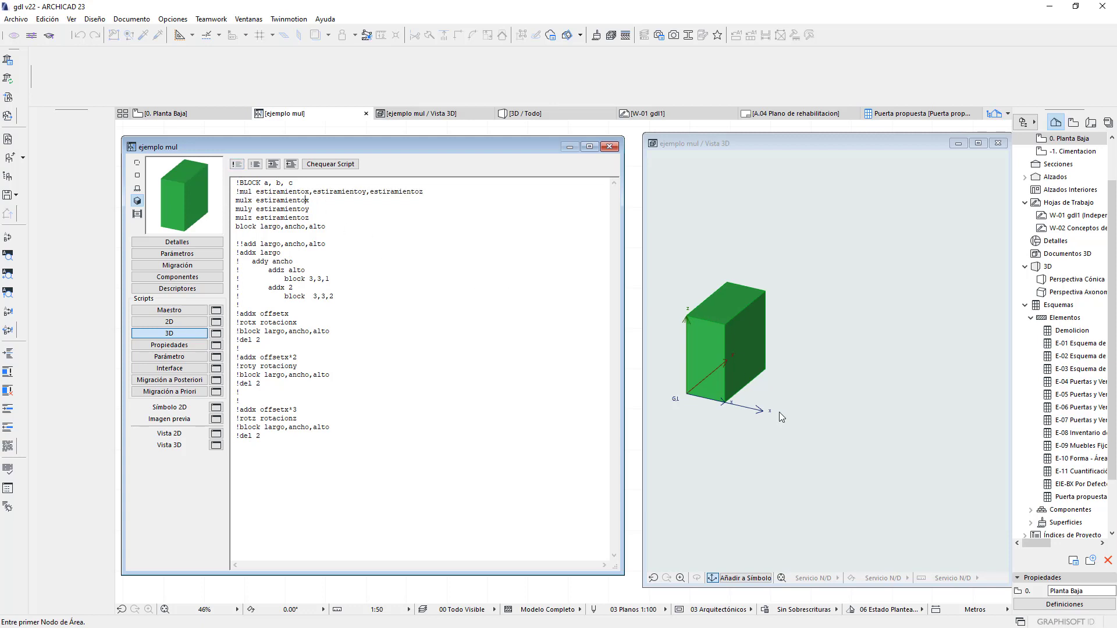
click(781, 417)
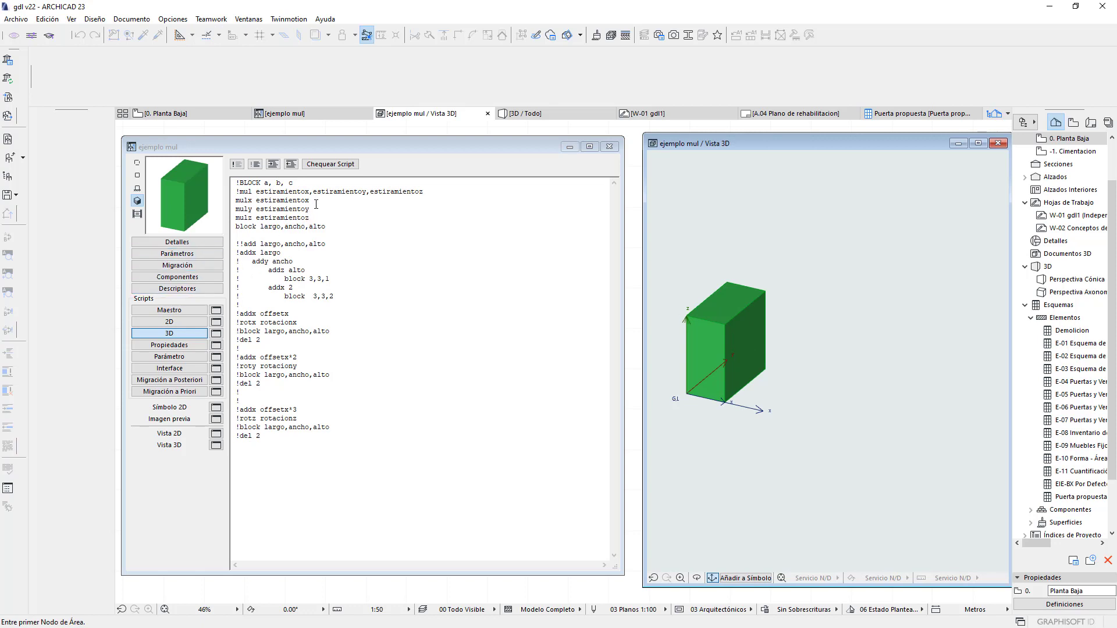
click(289, 215)
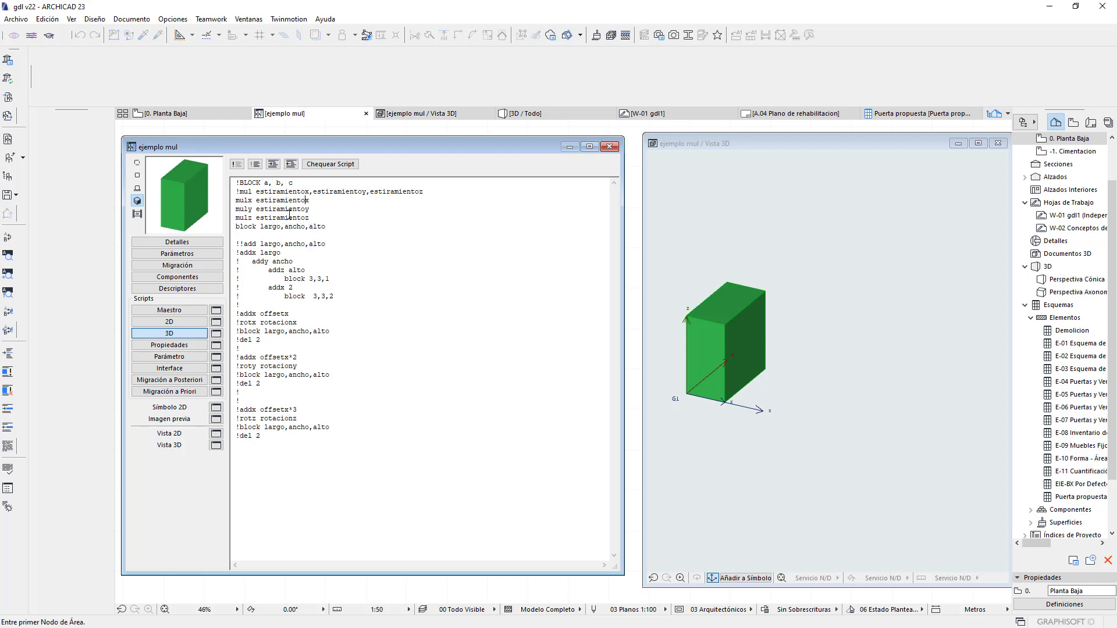
click(231, 209)
click(272, 218)
drag(320, 217, 213, 220)
click(177, 253)
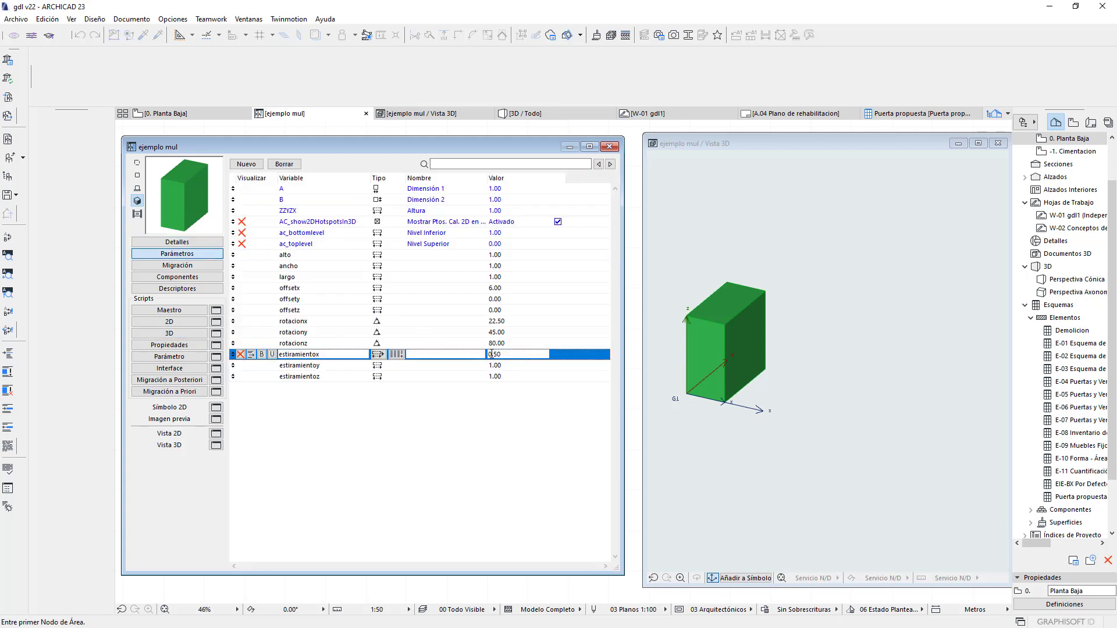
Set estiramientox to 1.00 and estiramientoy to 2.00, refreshing the 3D view.
key(Return)
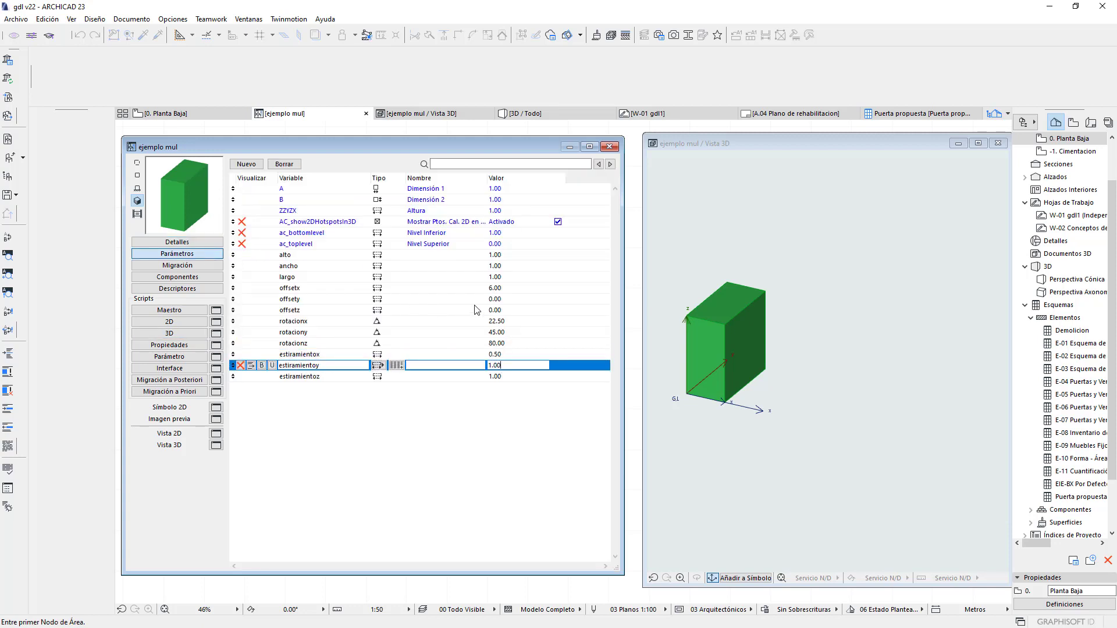
click(503, 354)
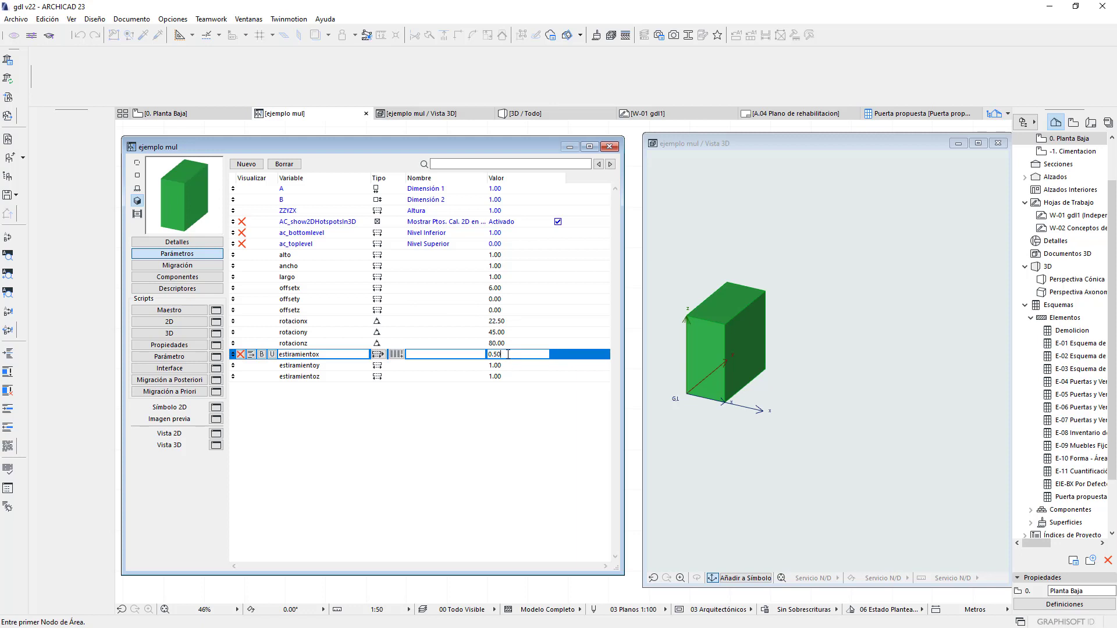
text(1)
click(510, 365)
drag(511, 365, 469, 363)
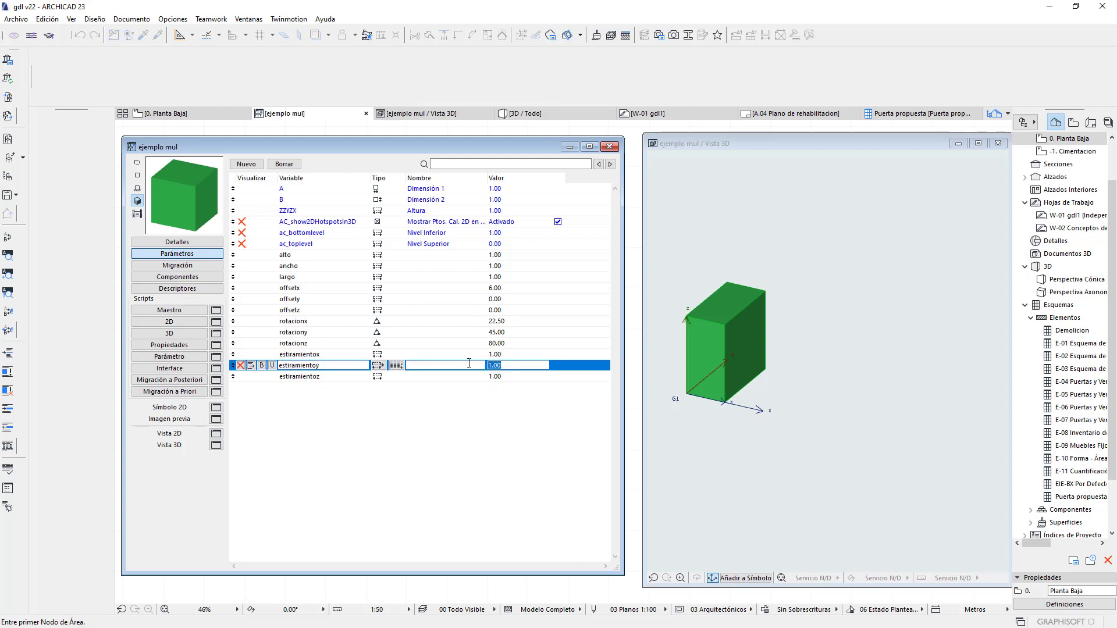
text(2)
click(799, 469)
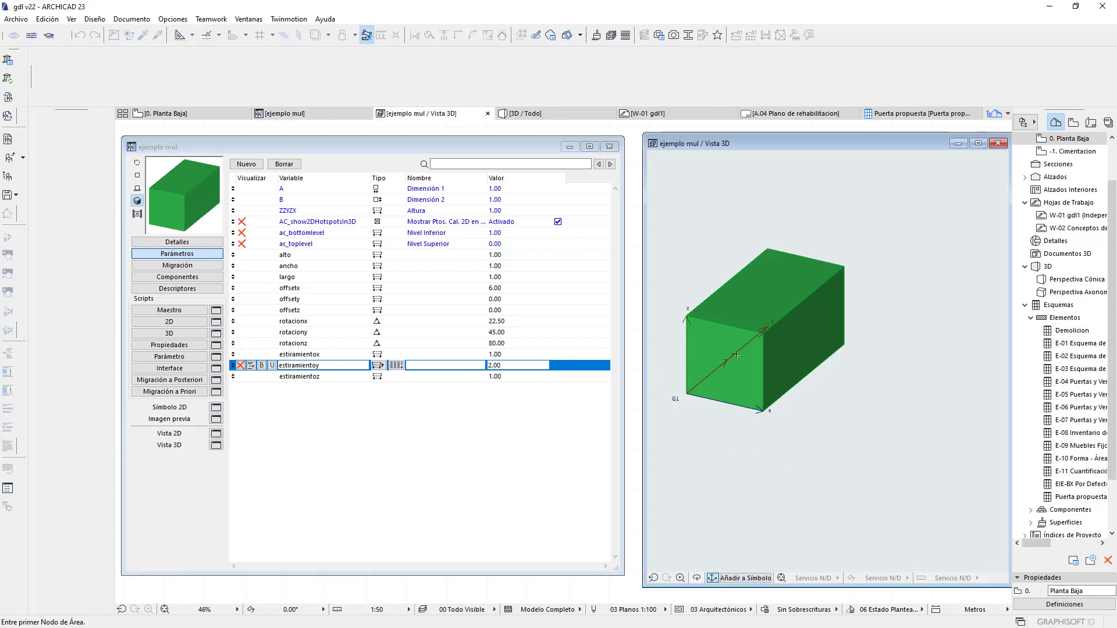
Stretch estiramientoz to 5.00 to test a taller object in 3D.
click(512, 379)
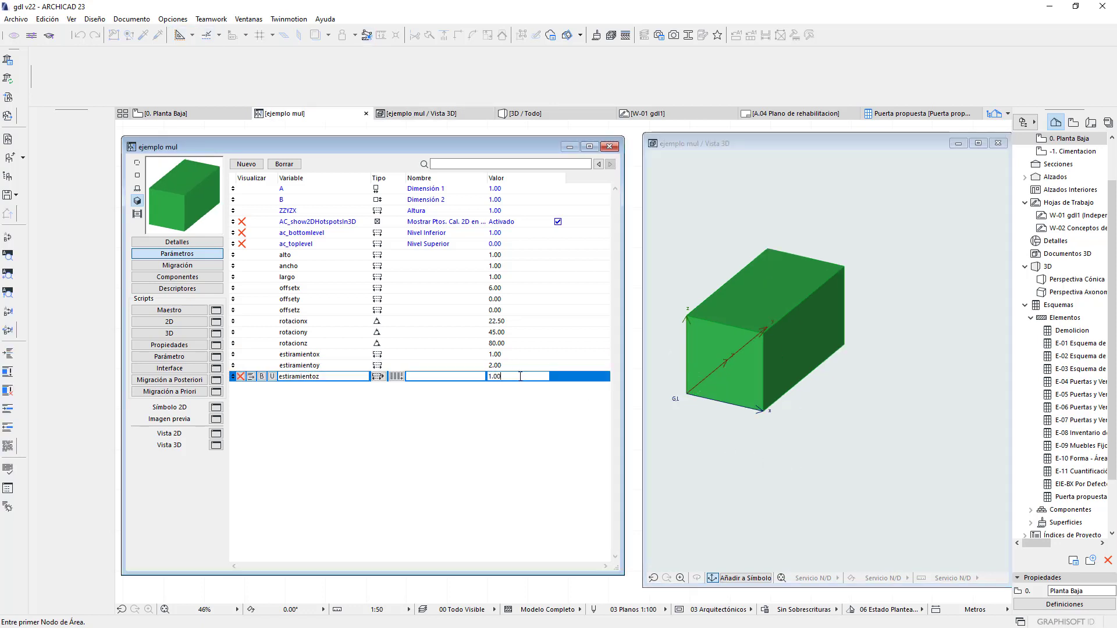
text(5)
click(756, 496)
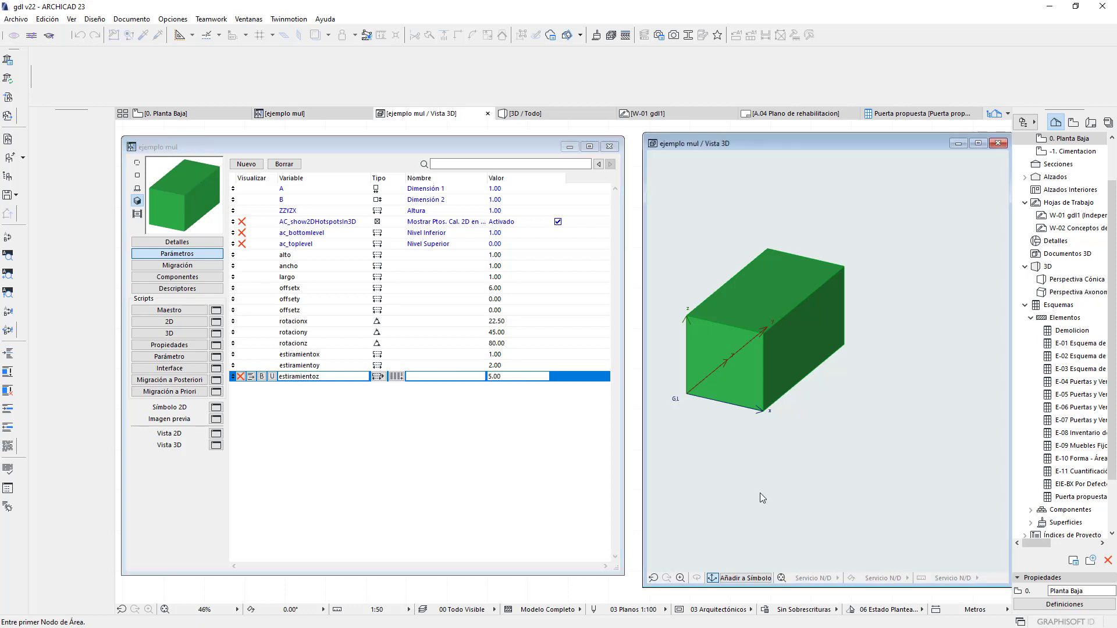
scroll(762, 498, down, 3)
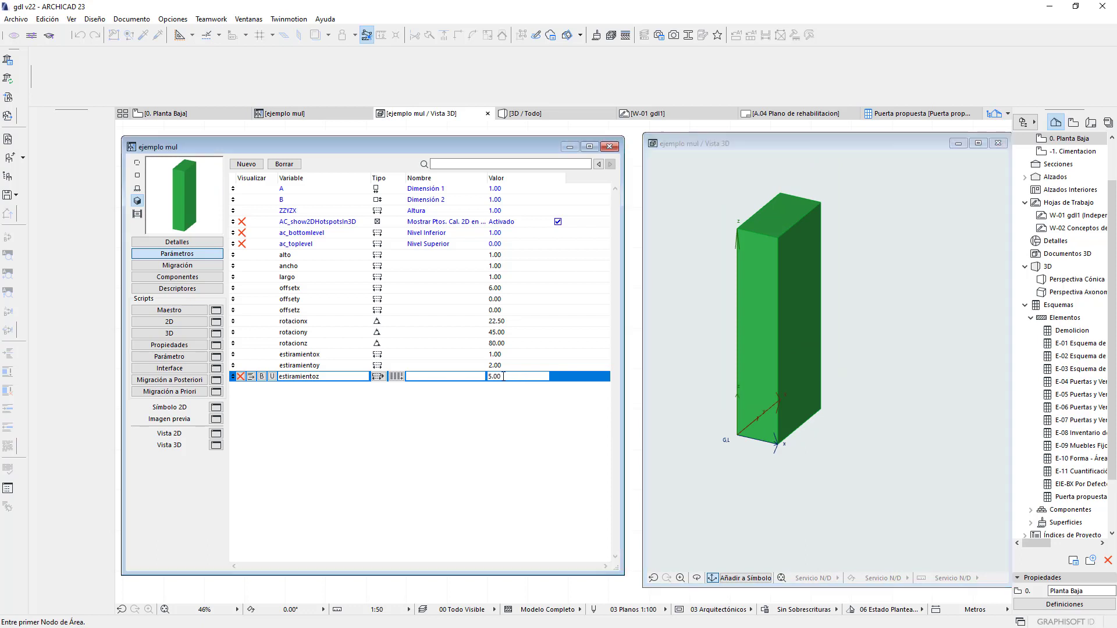
click(541, 387)
Reset estiramientoz and estiramientoy back to 1.00.
double_click(527, 377)
text(1)
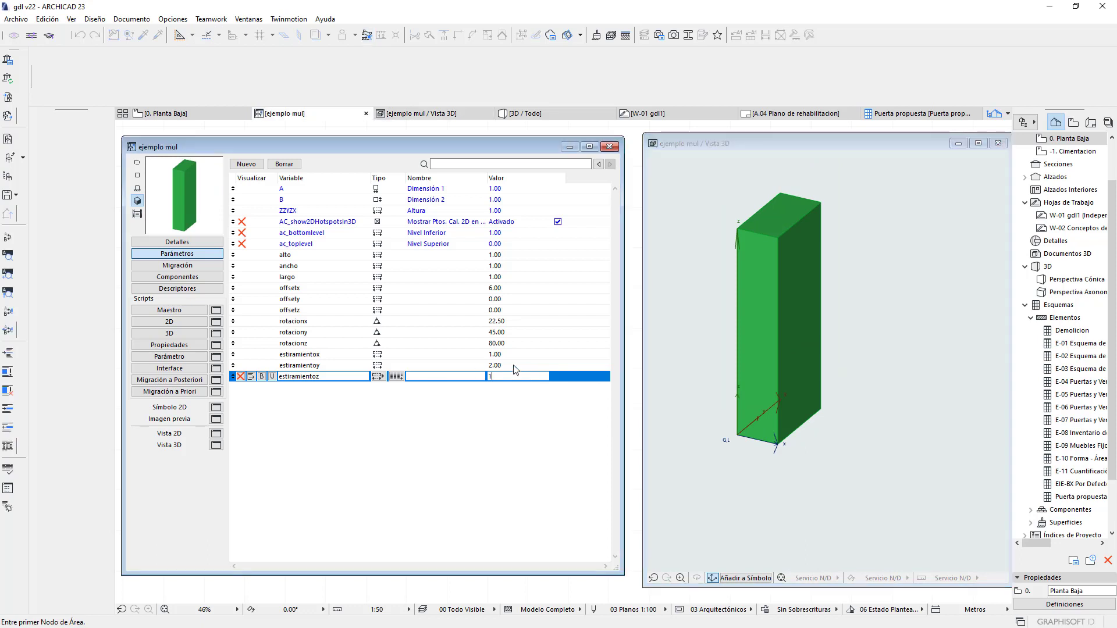
click(464, 365)
text(1)
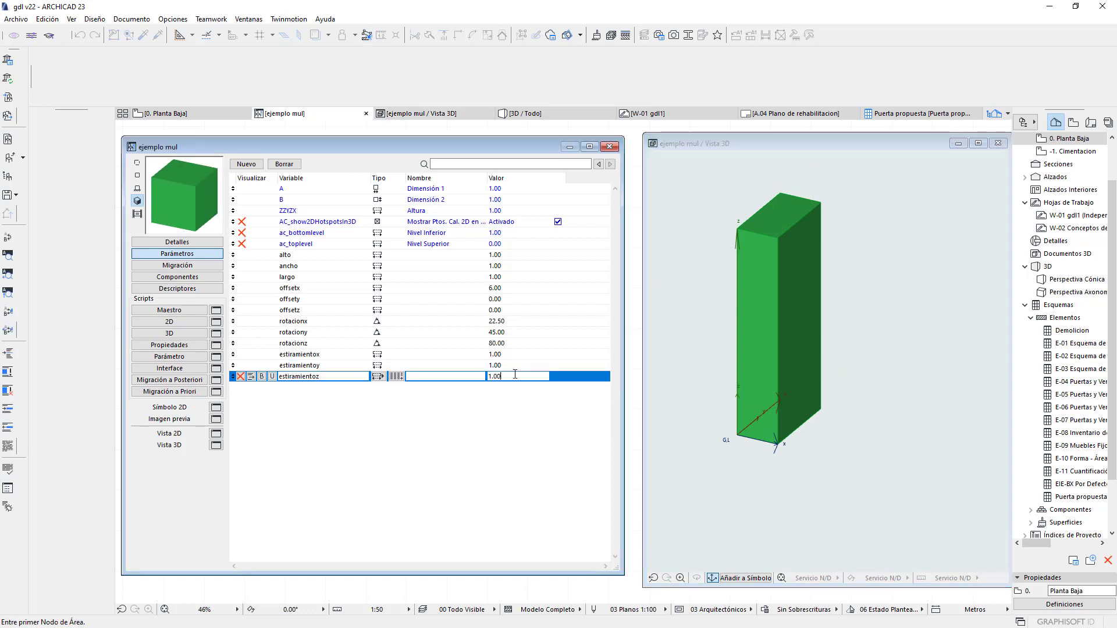
click(517, 377)
click(182, 322)
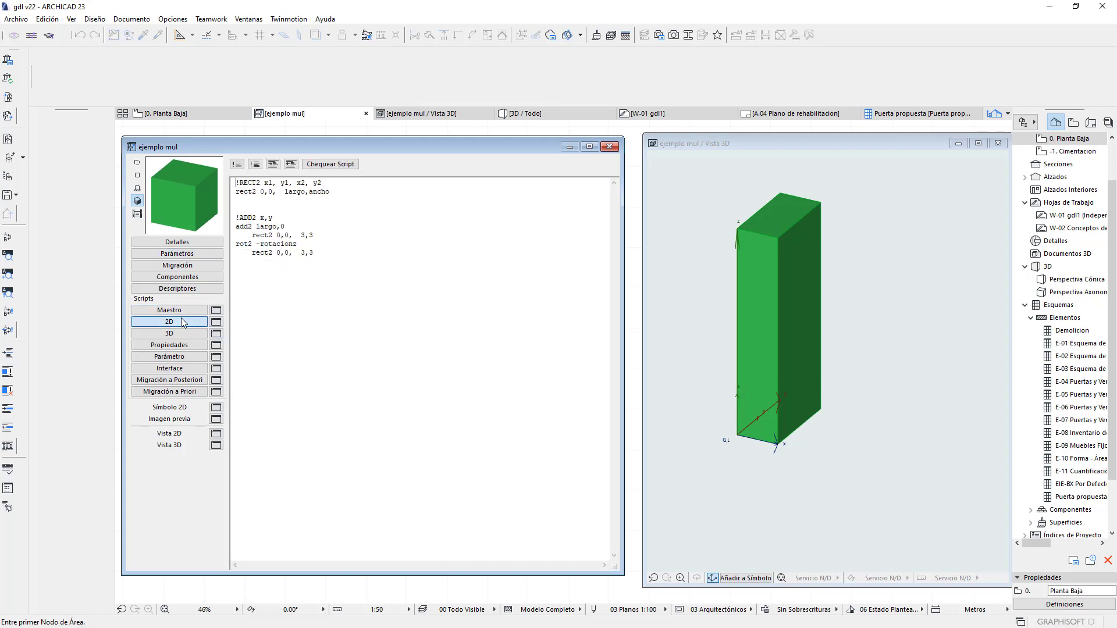
Add mul2 estiramientox,estiramientoy above !ADD2 x,y in the 2D script and refresh the 2D view.
click(215, 434)
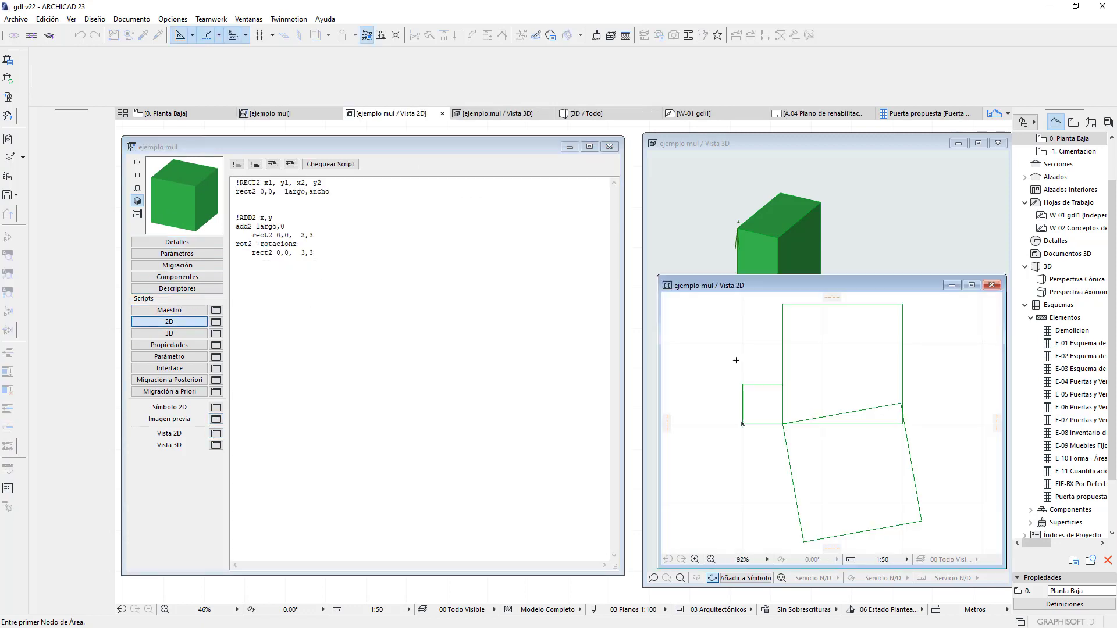
scroll(762, 362, down, 3)
click(329, 254)
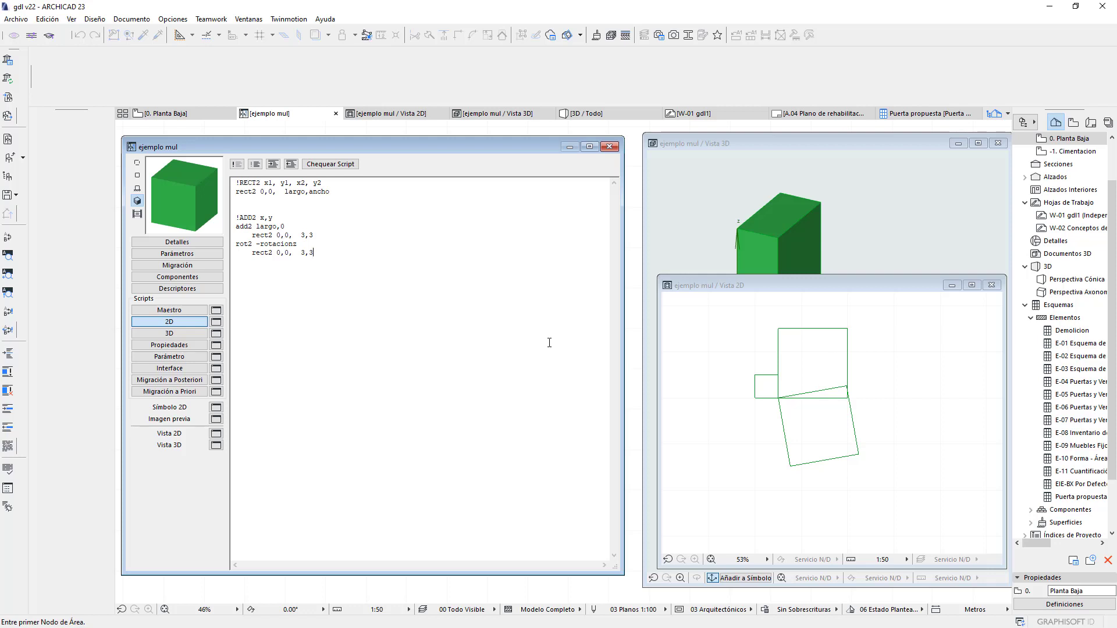
click(254, 210)
text(e)
text(stiramientox)
text(,est)
text(iramientoy)
click(692, 402)
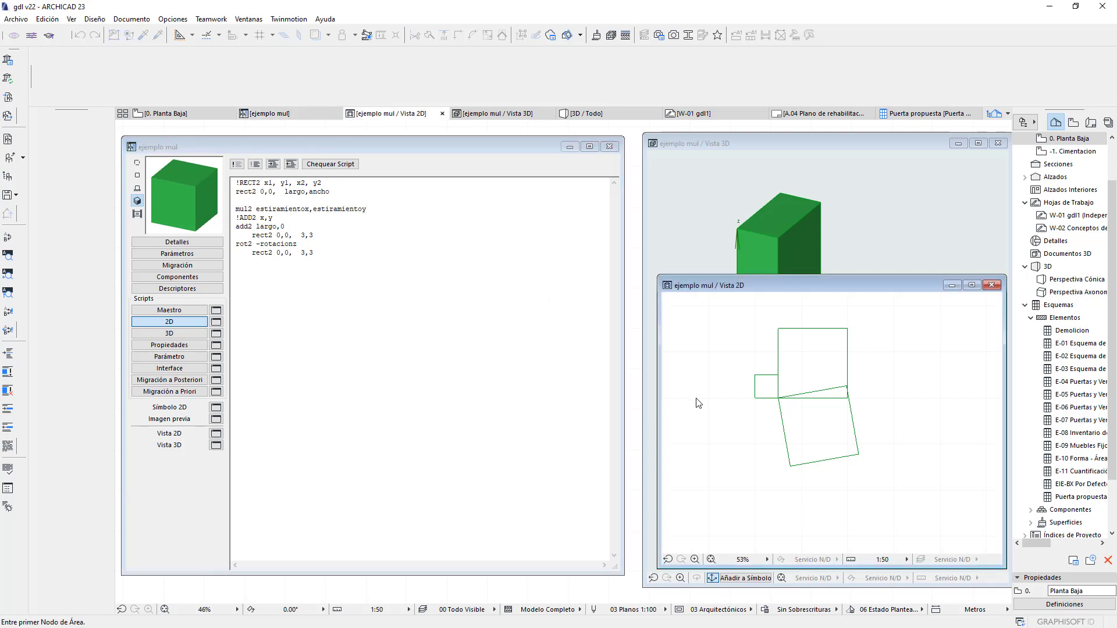
click(162, 255)
click(509, 364)
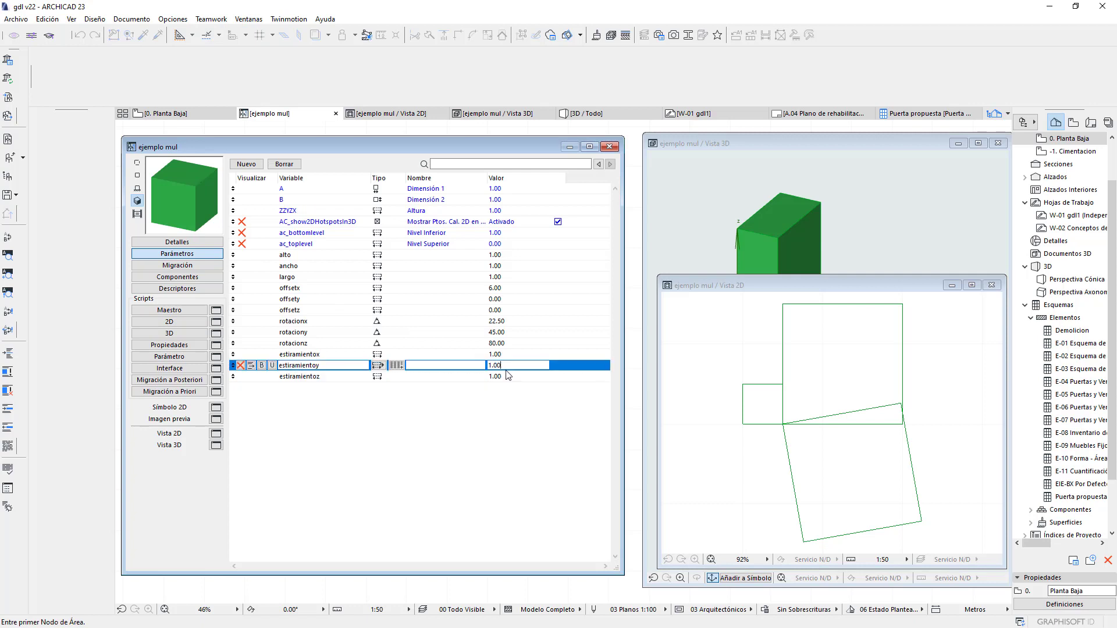
click(512, 359)
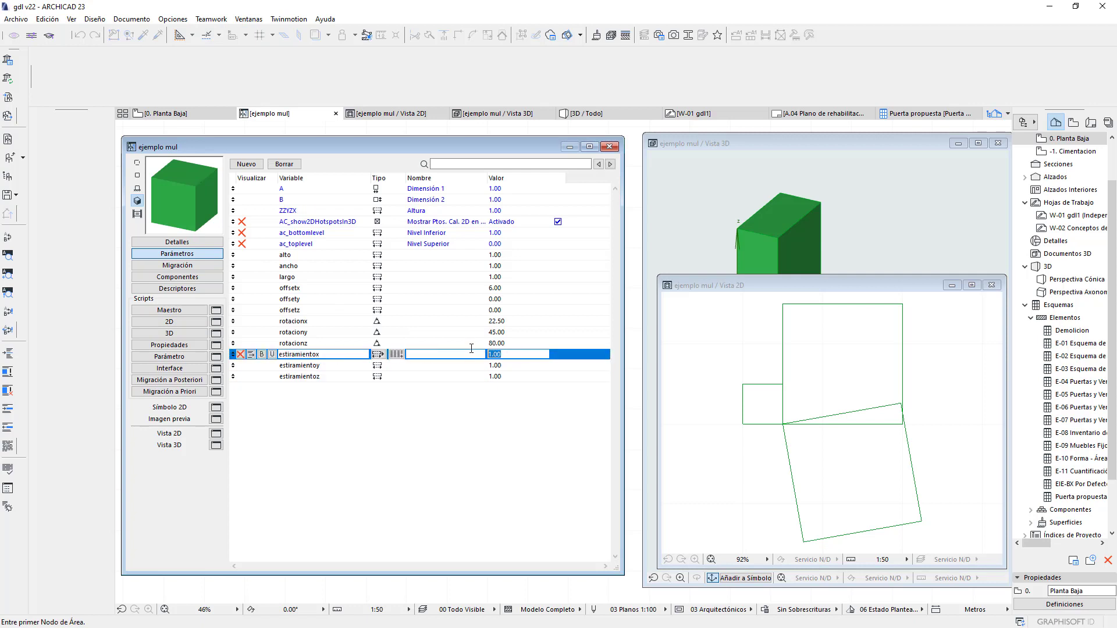
text(2)
click(747, 494)
scroll(872, 454, down, 2)
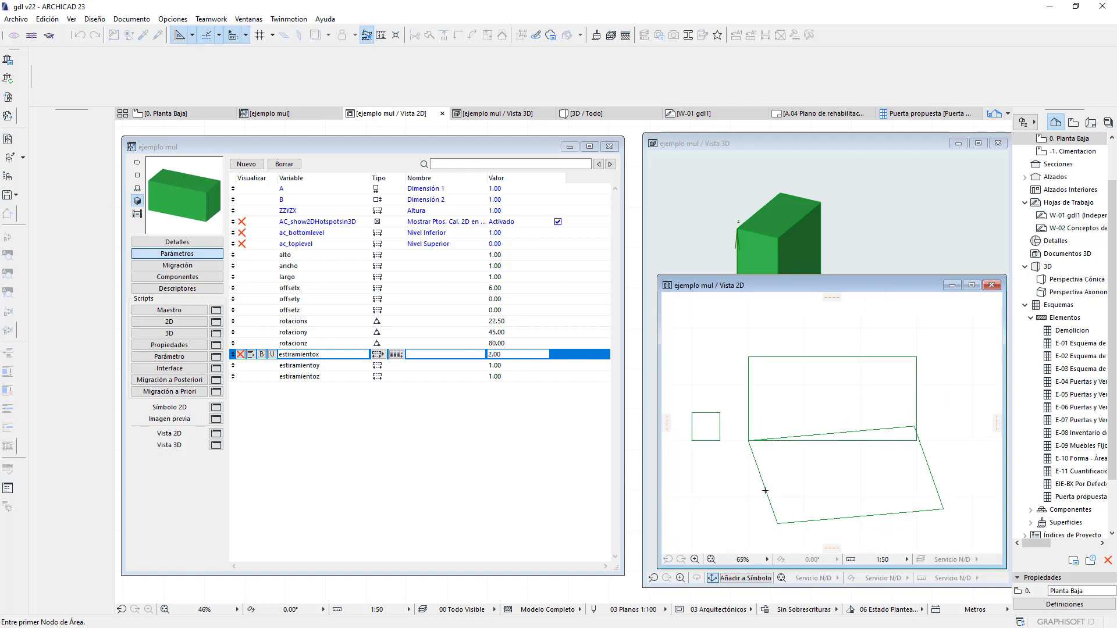
scroll(873, 453, down, 1)
click(514, 352)
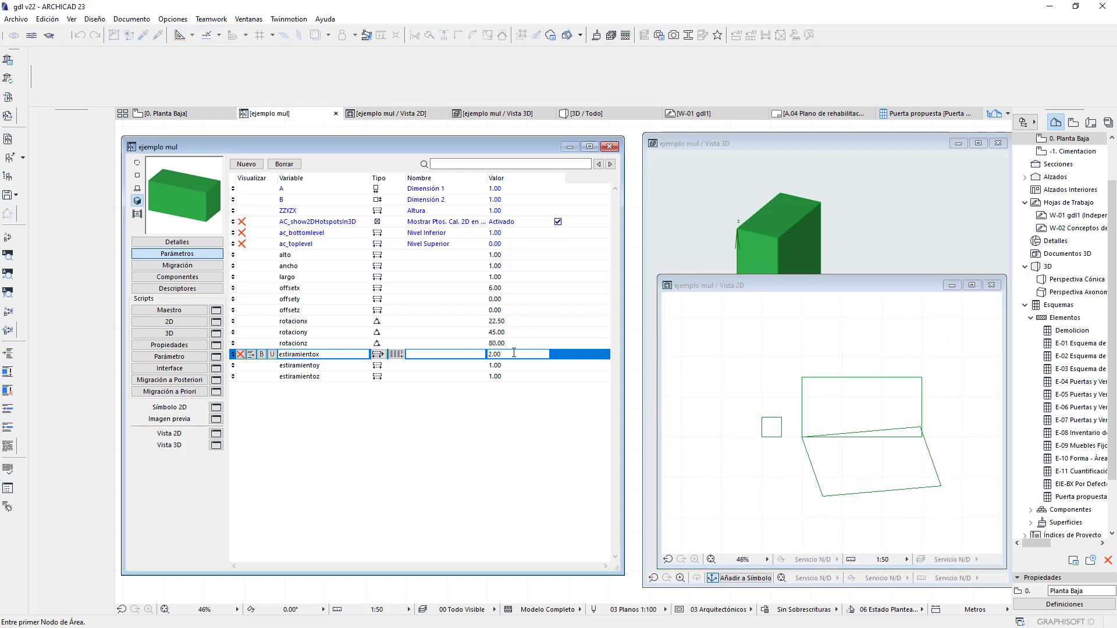
drag(513, 352, 456, 355)
text(5)
click(760, 496)
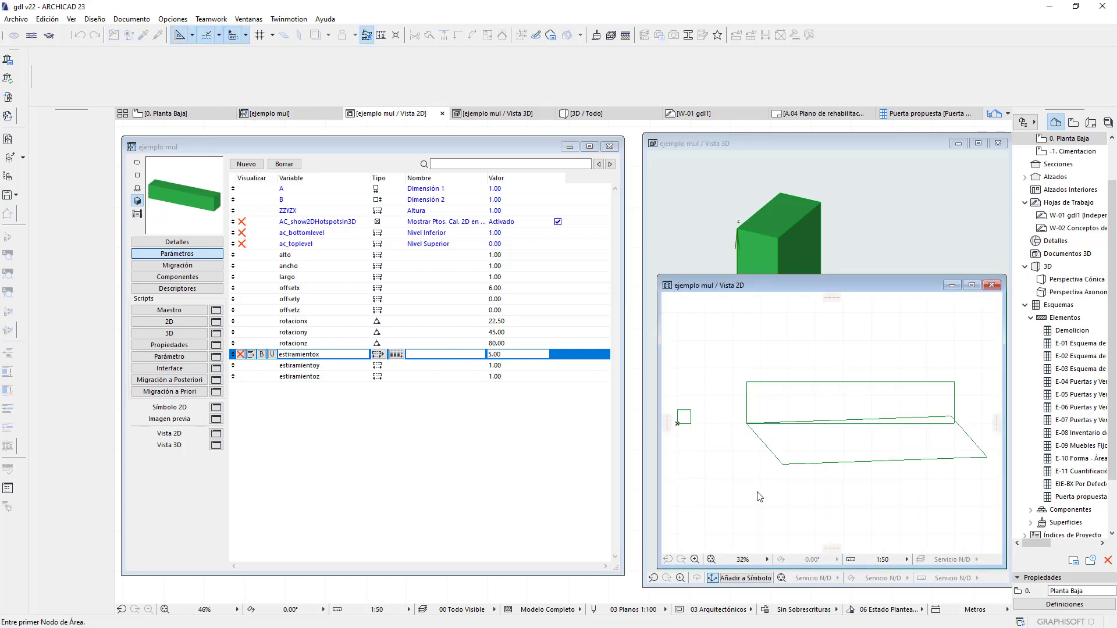
click(514, 362)
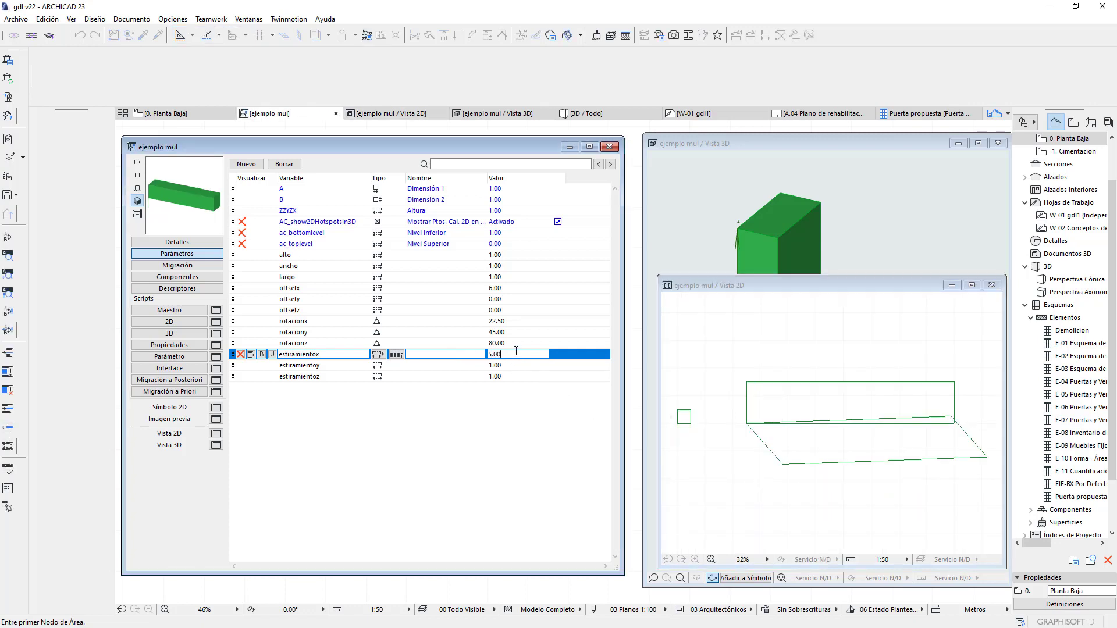
double_click(516, 351)
text(0)
click(799, 486)
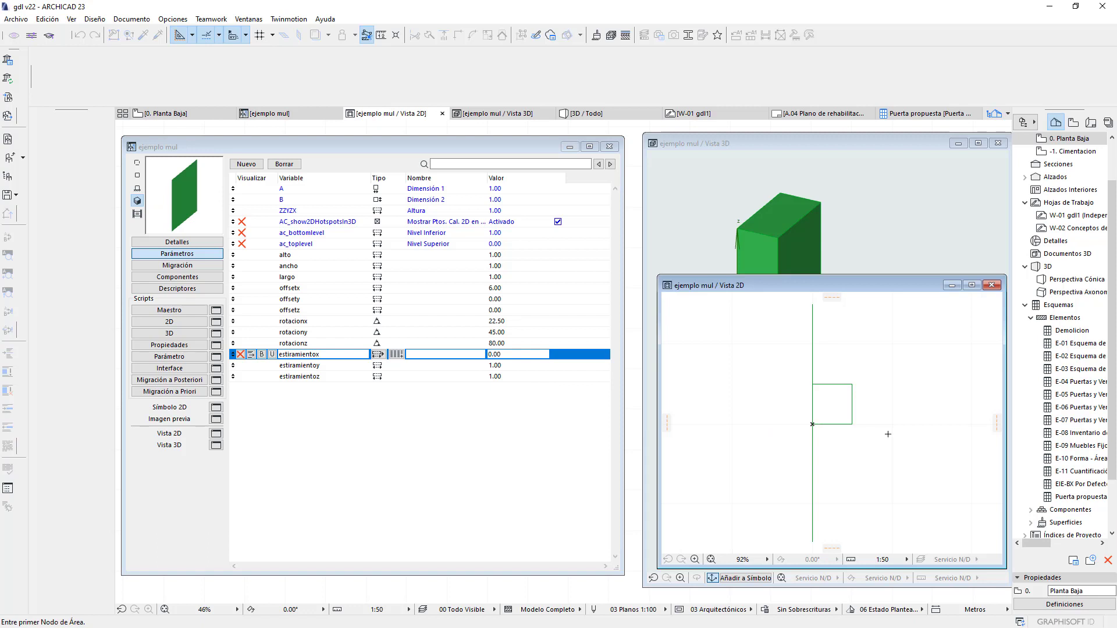
scroll(887, 434, down, 3)
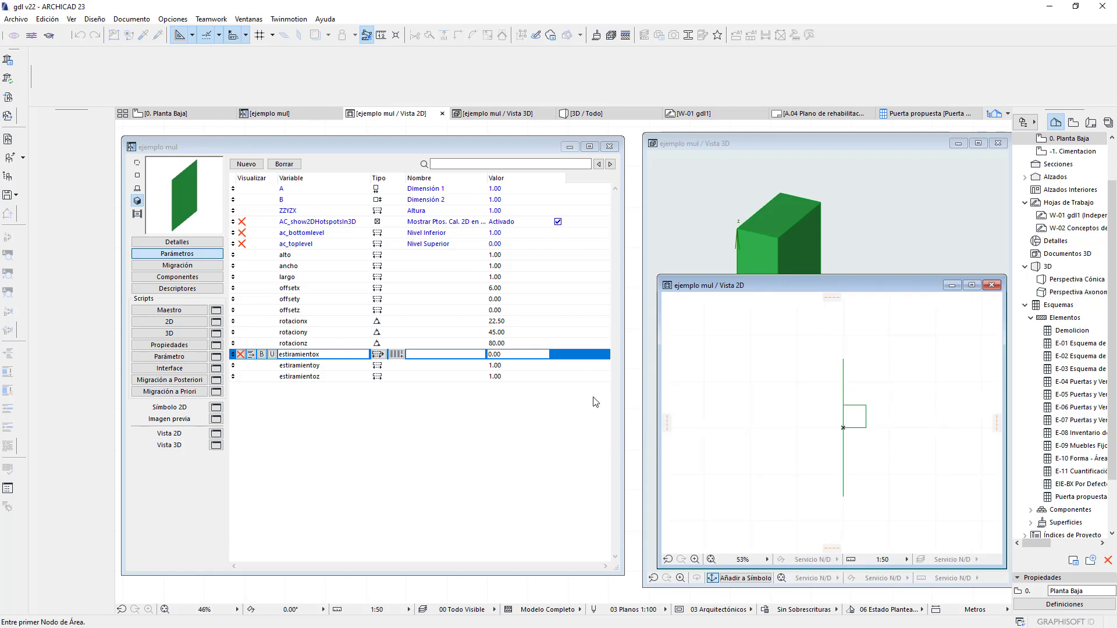
click(532, 367)
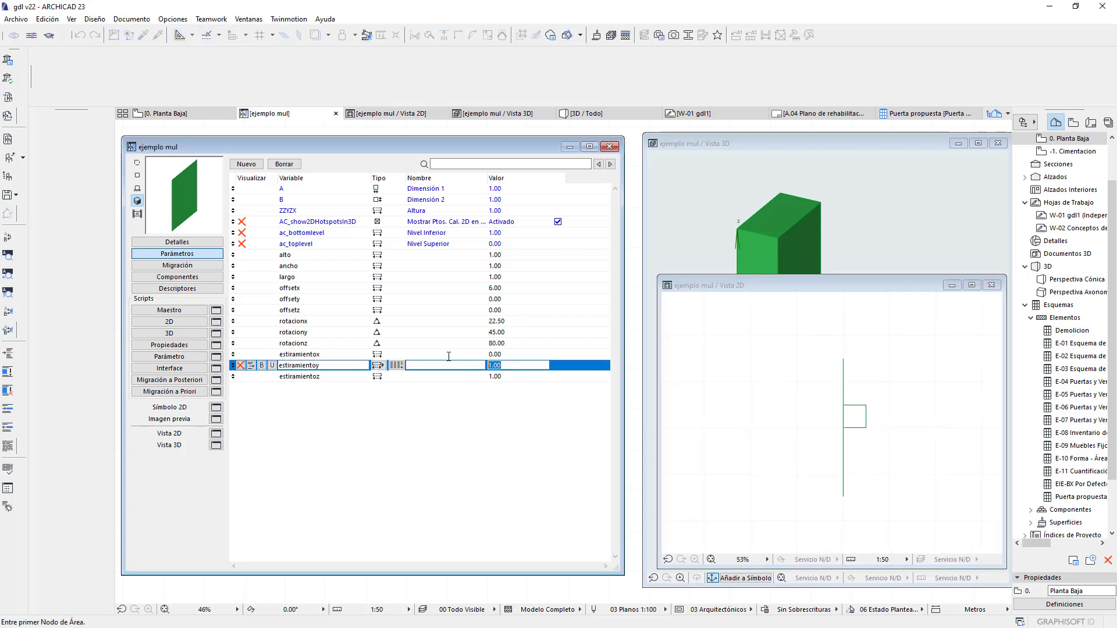
text(0)
click(760, 465)
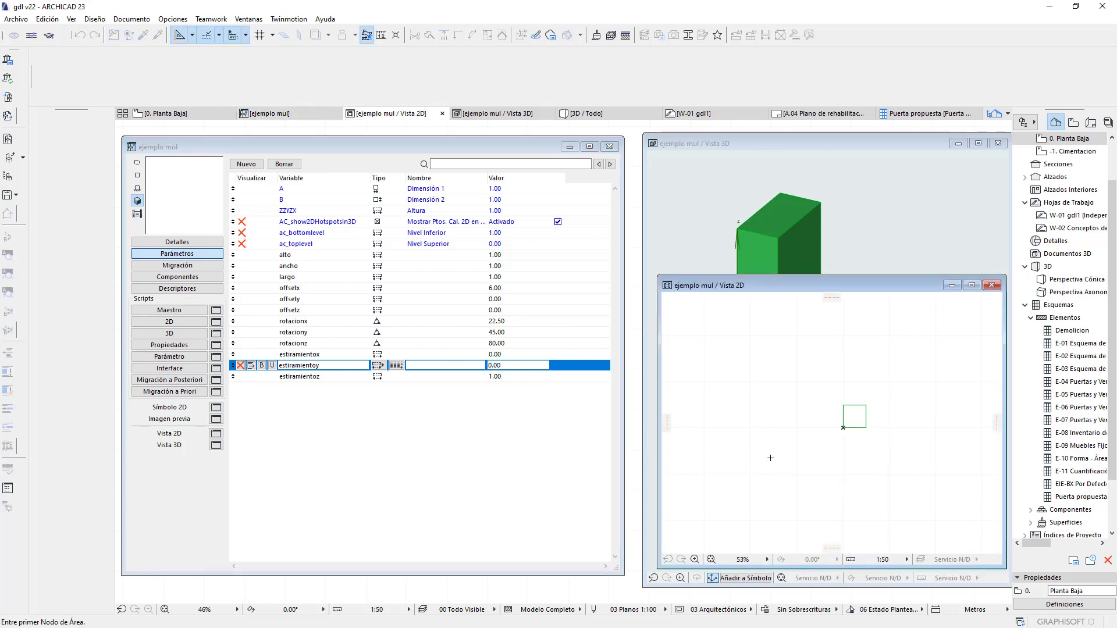
click(511, 358)
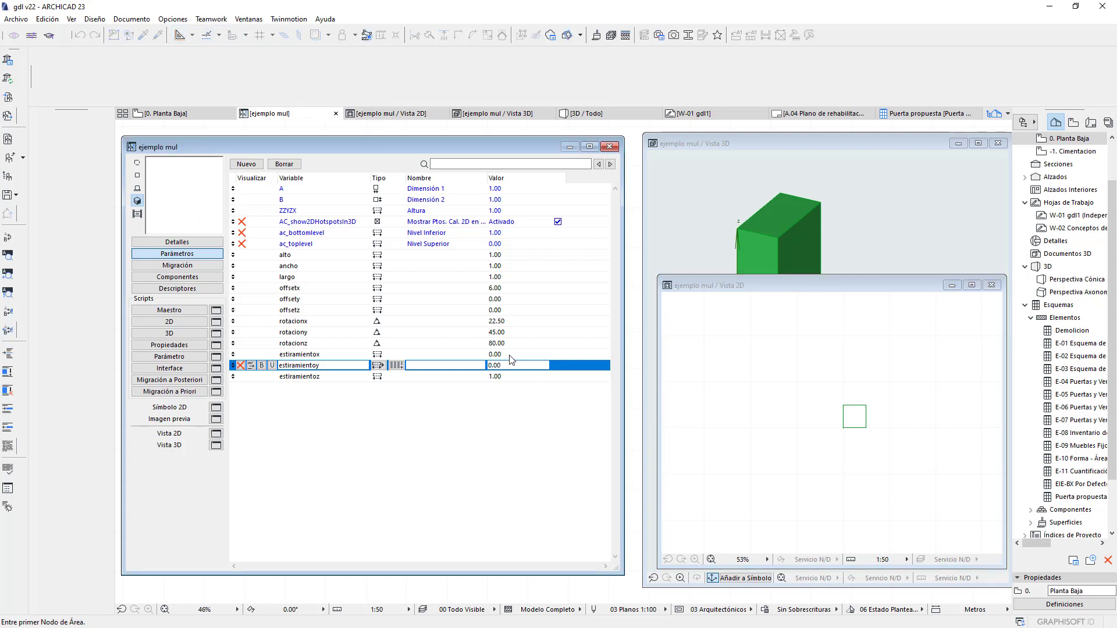
click(509, 355)
text(1.00)
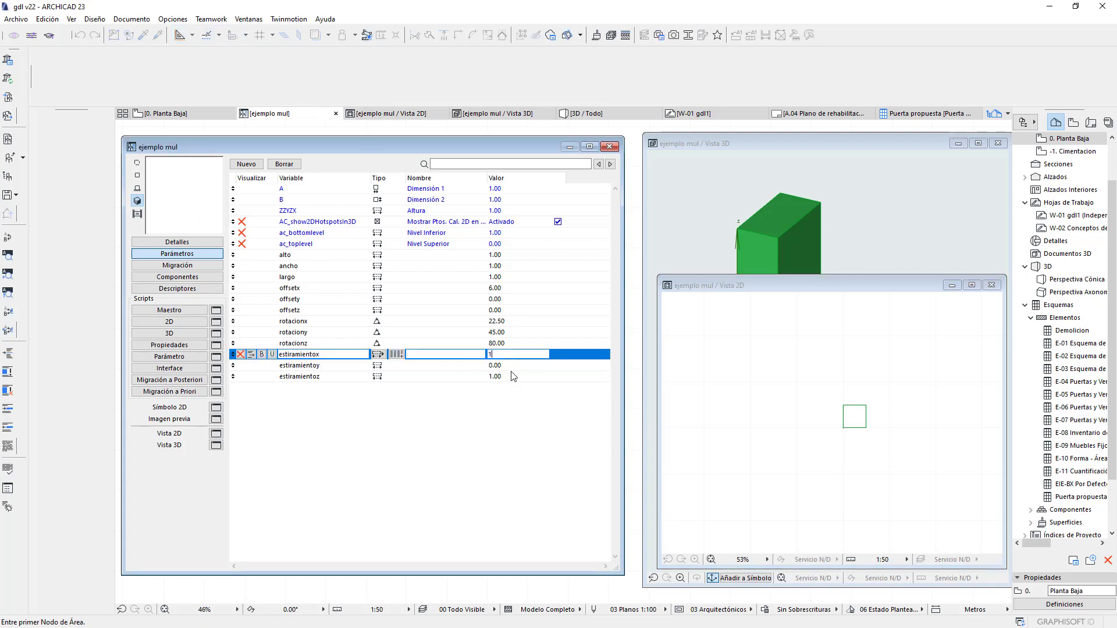
click(515, 371)
text(1.00)
click(806, 407)
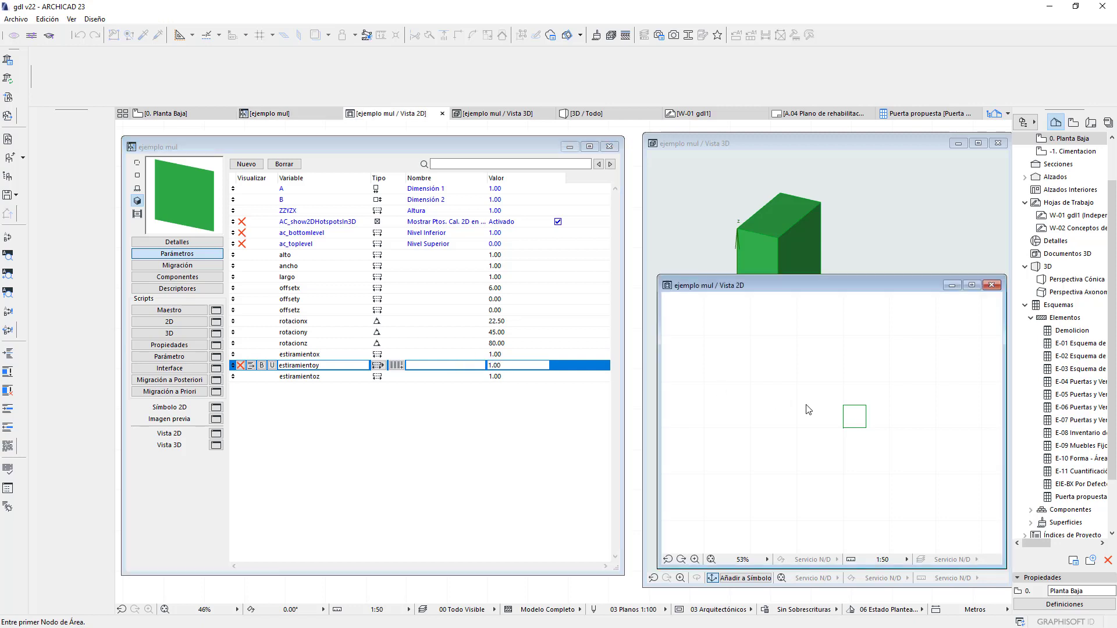
Try estiramientox at -4.00, then 4.00, checking the 2D symbol each time.
click(509, 364)
key(Up)
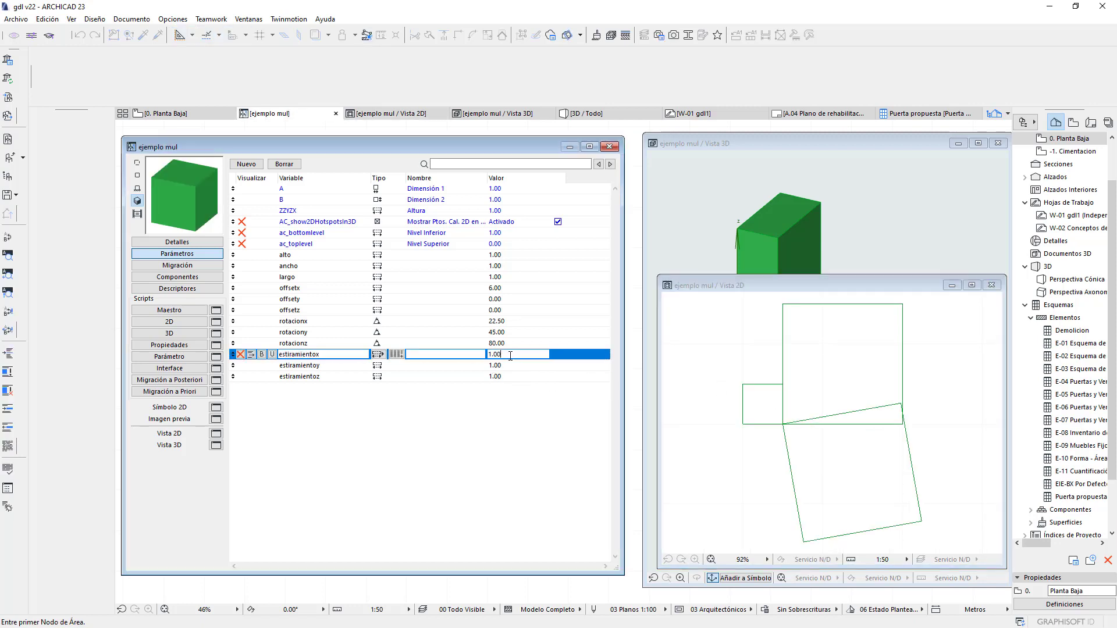
double_click(511, 356)
text(-4)
click(725, 457)
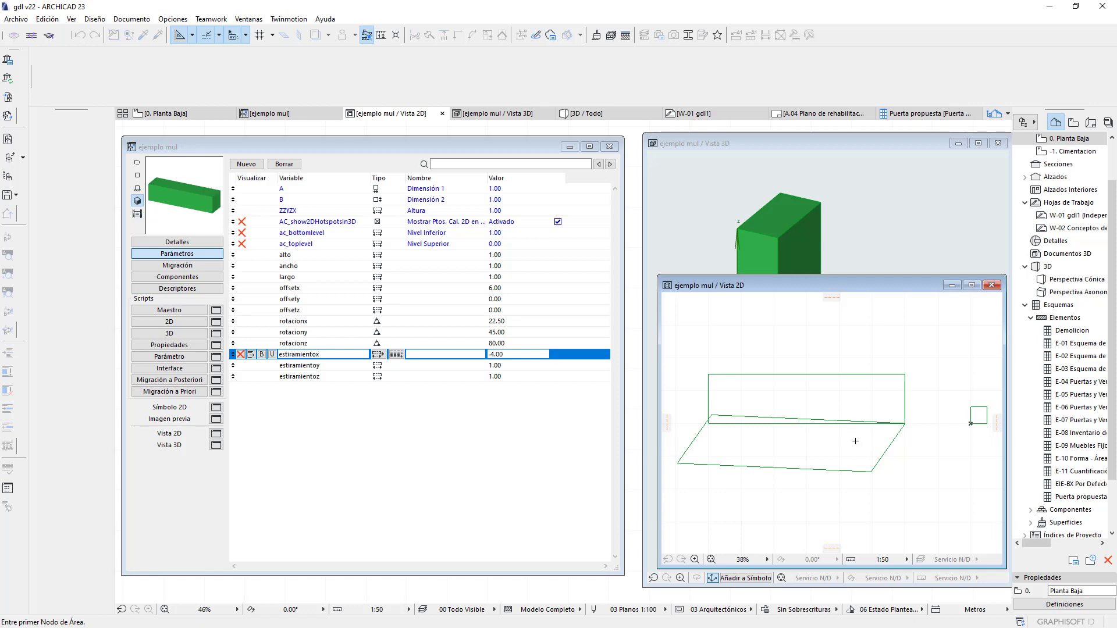
scroll(929, 439, down, 2)
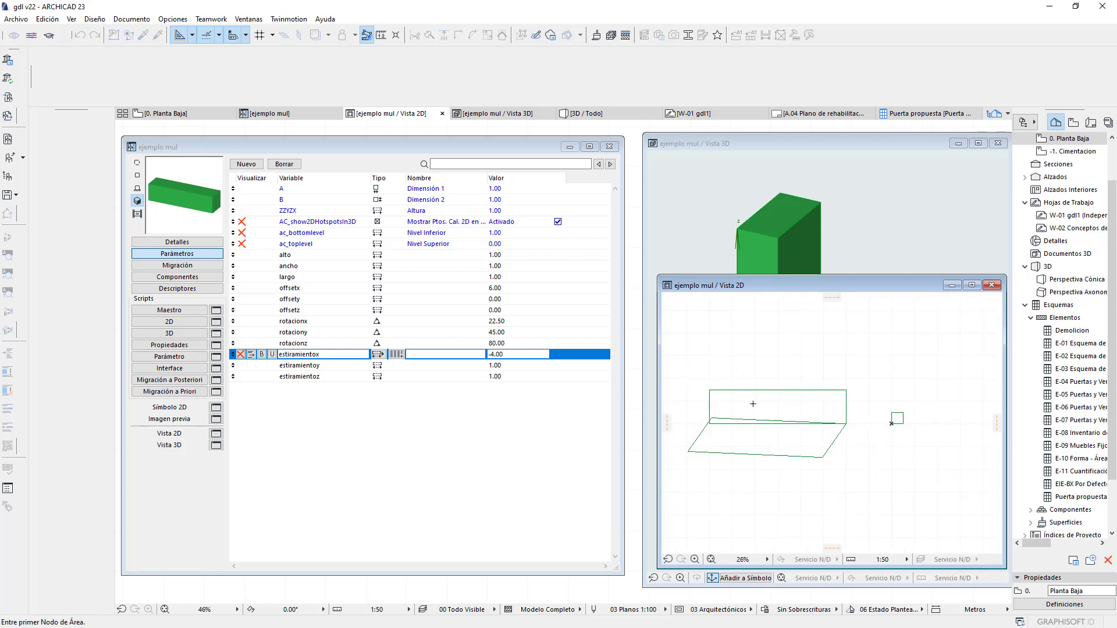
click(492, 354)
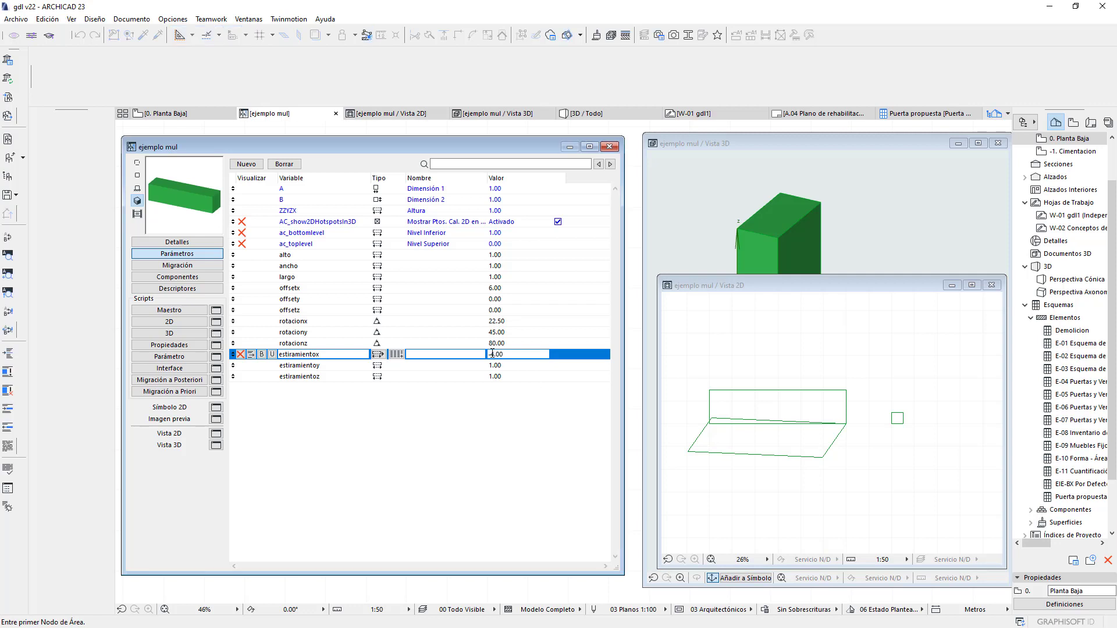
text(4.00)
click(878, 476)
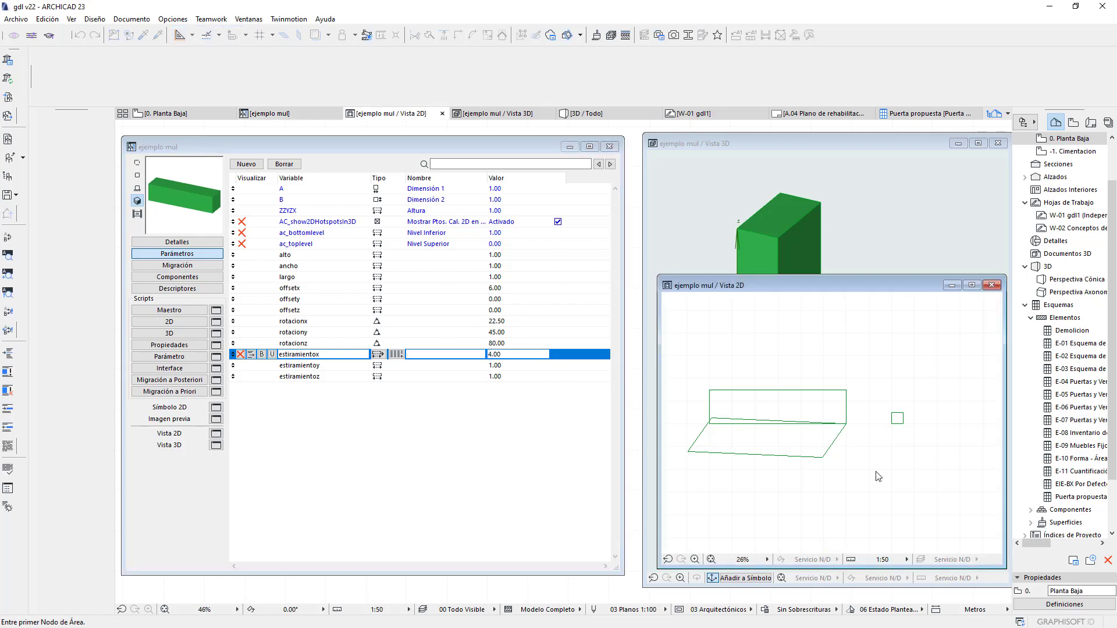
scroll(877, 475, up, 2)
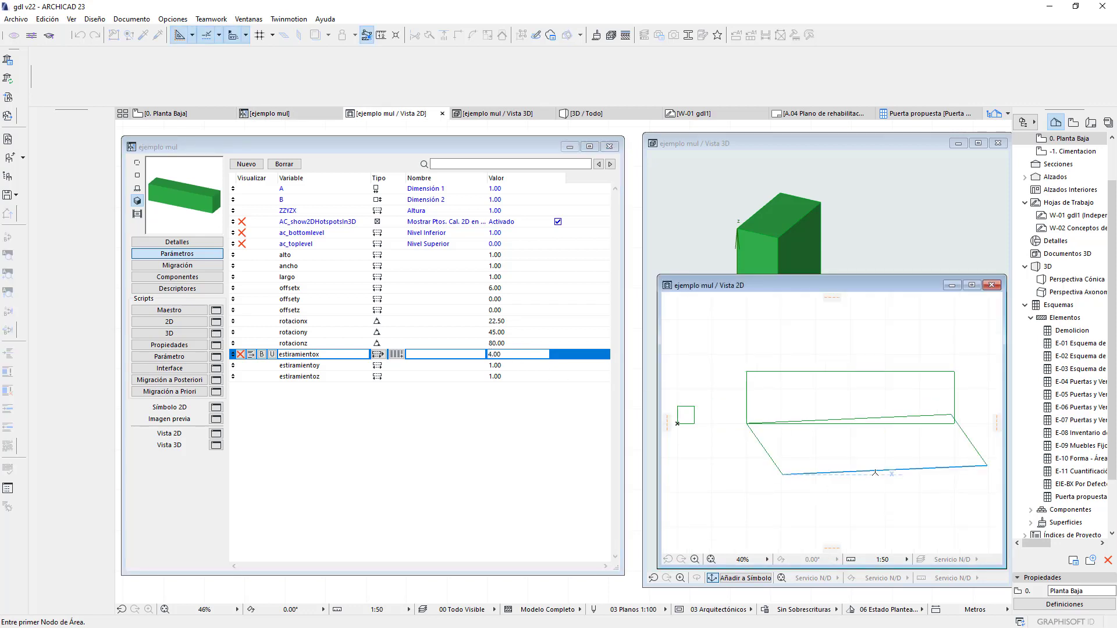
scroll(875, 473, down, 1)
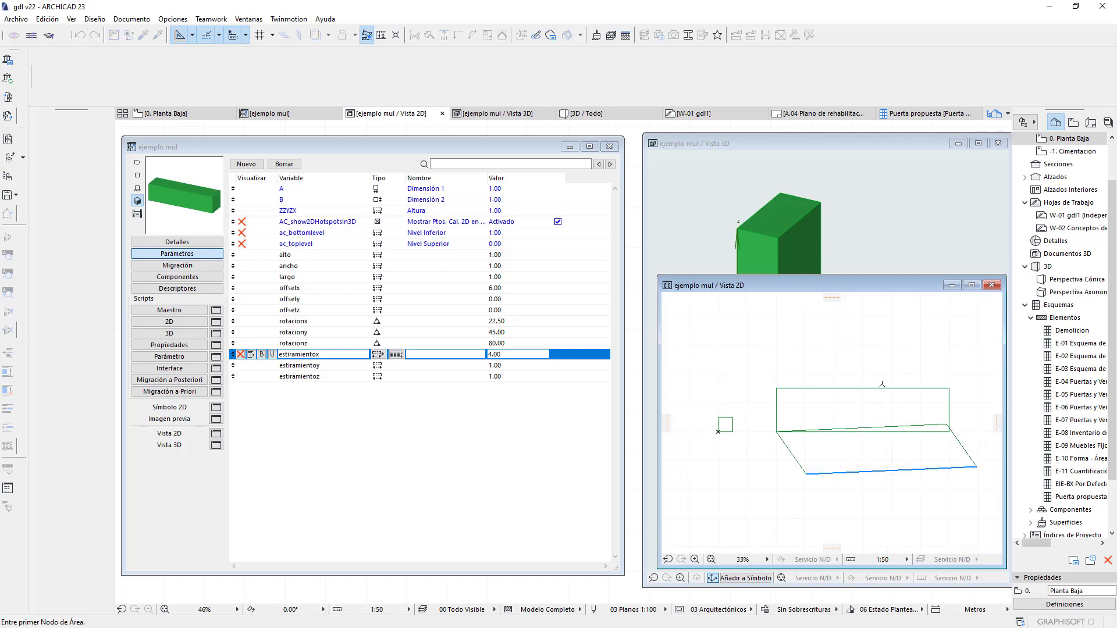
Make estiramientox negative again, then set it to -1.00 to mirror the 2D symbol.
click(492, 354)
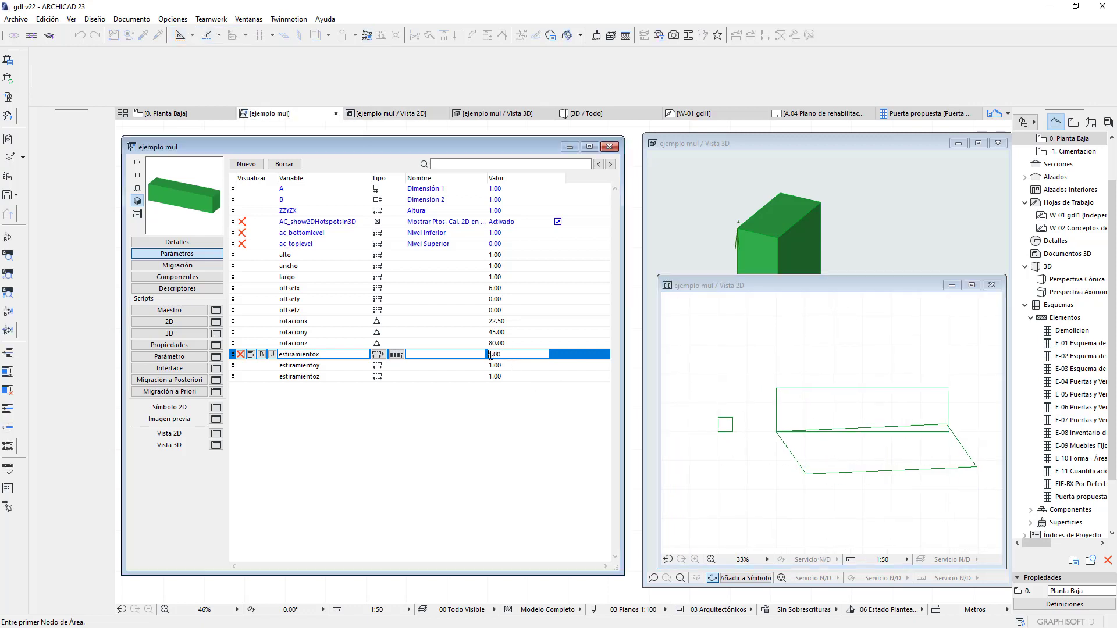
text(-)
click(750, 479)
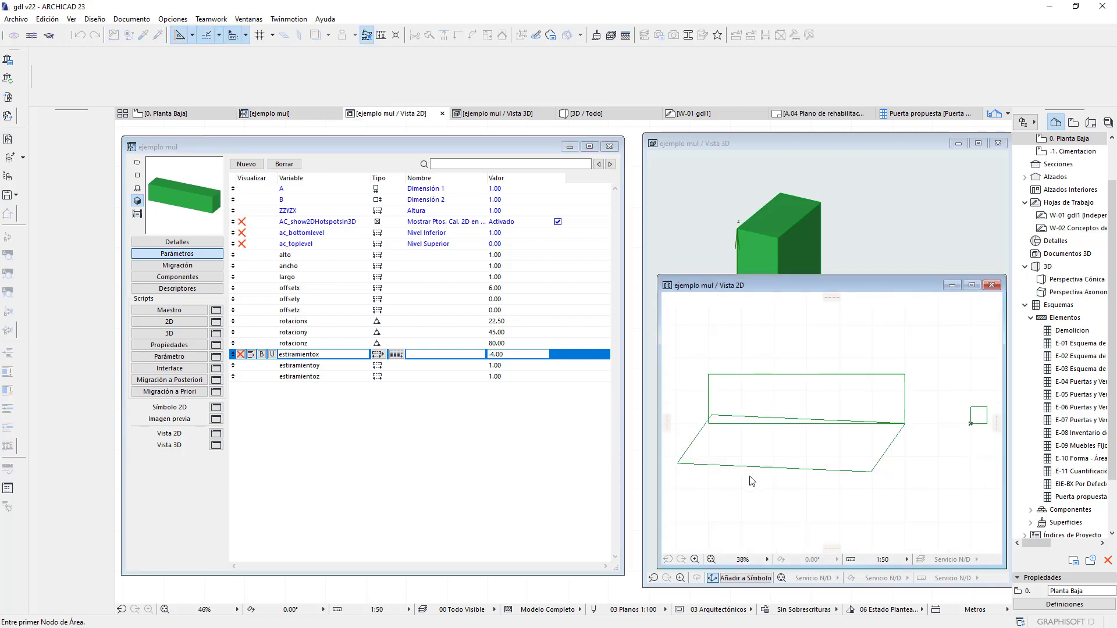
click(504, 356)
drag(512, 355, 478, 355)
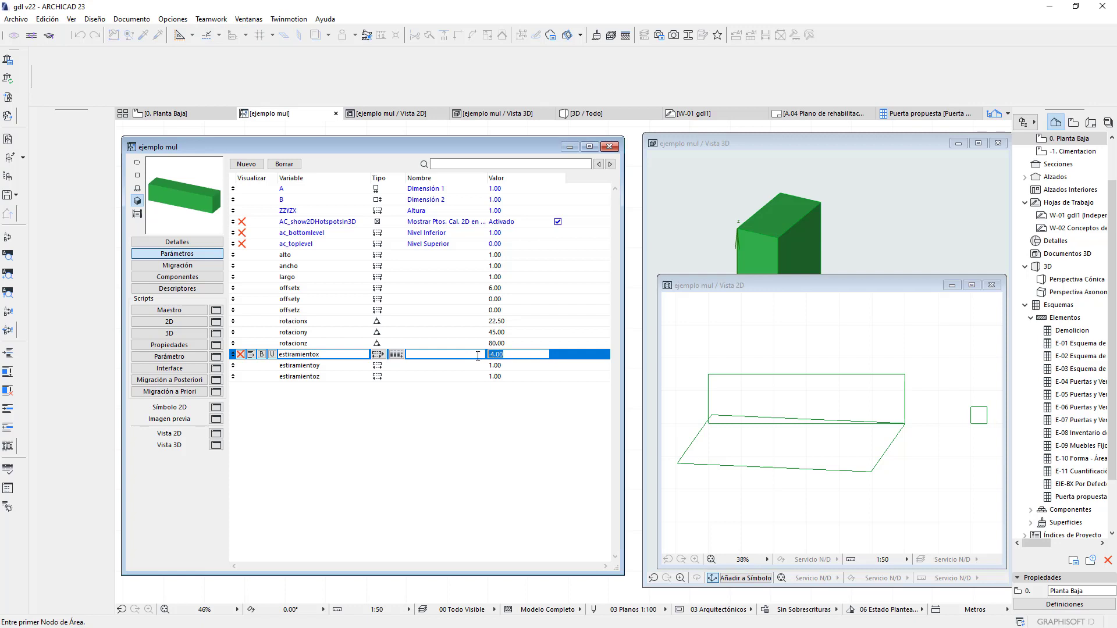
text(-1)
click(797, 488)
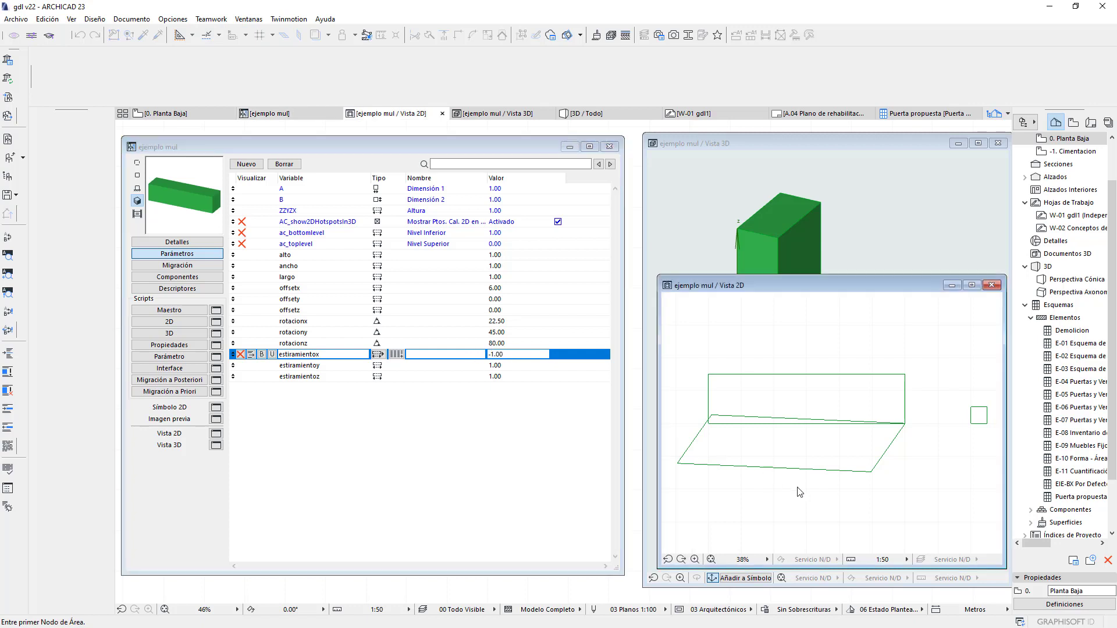
Set estiramientox back to 1.00 and view the resulting cube in 3D.
scroll(796, 488, down, 2)
scroll(814, 460, down, 2)
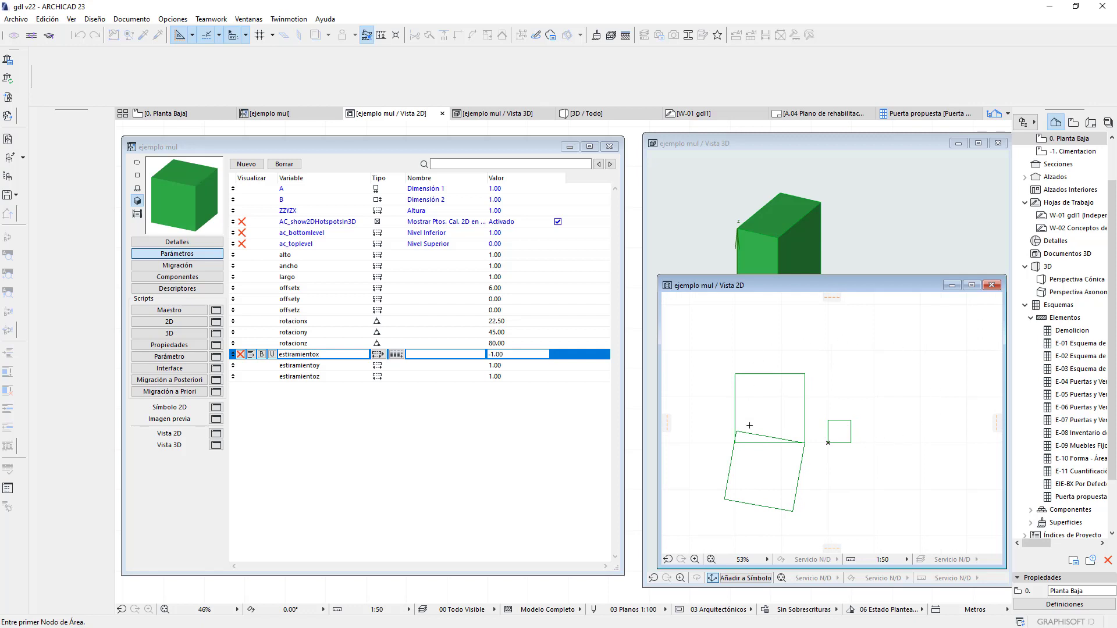
click(438, 354)
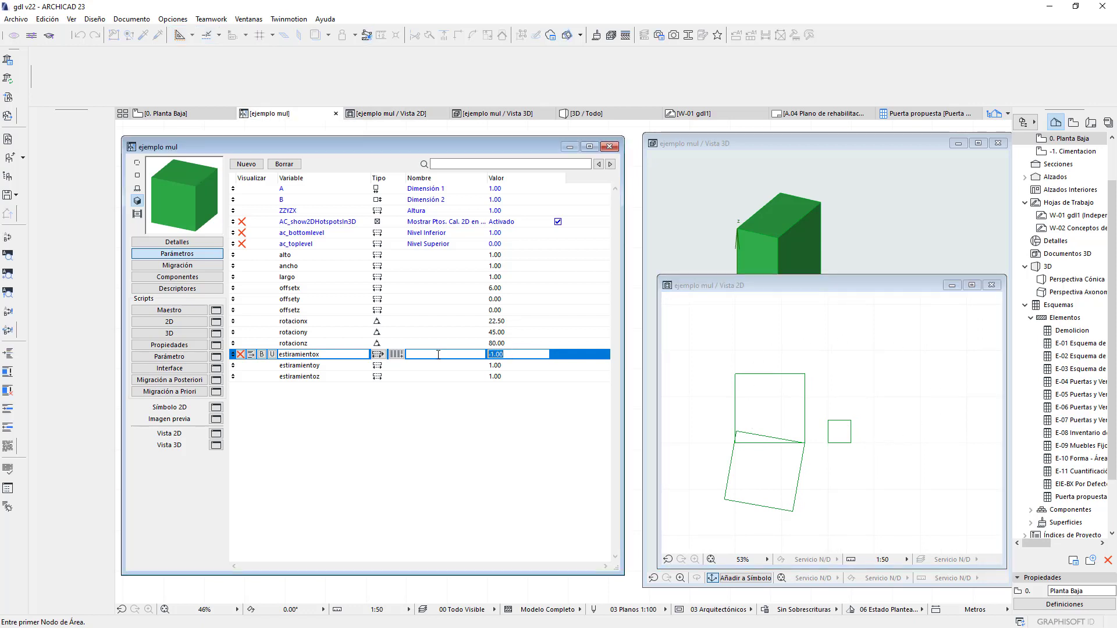
text(1)
click(870, 493)
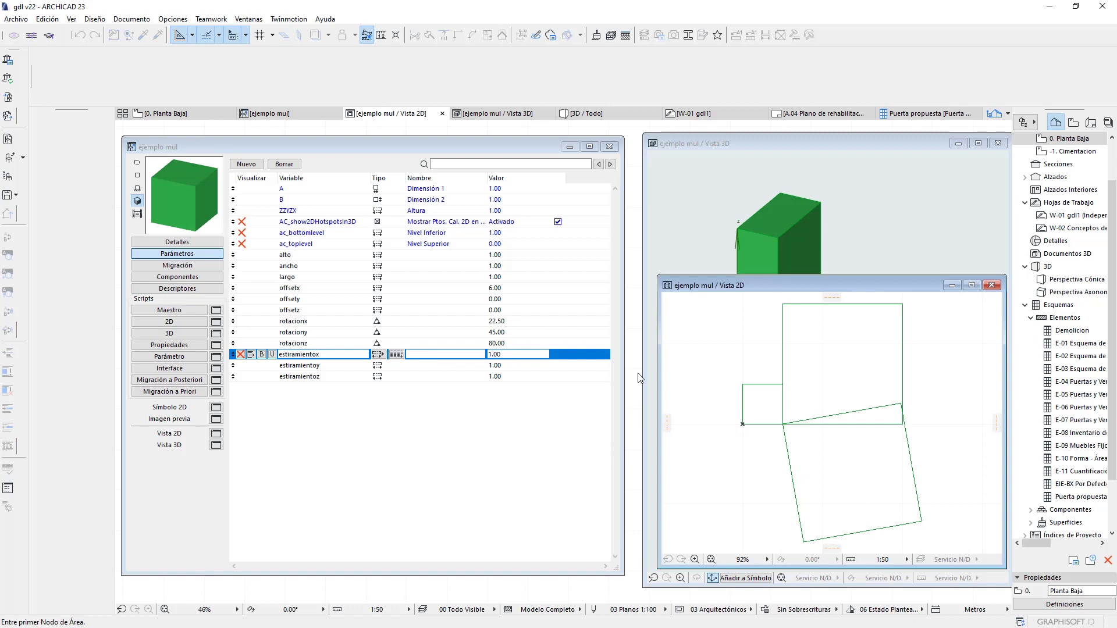
click(796, 176)
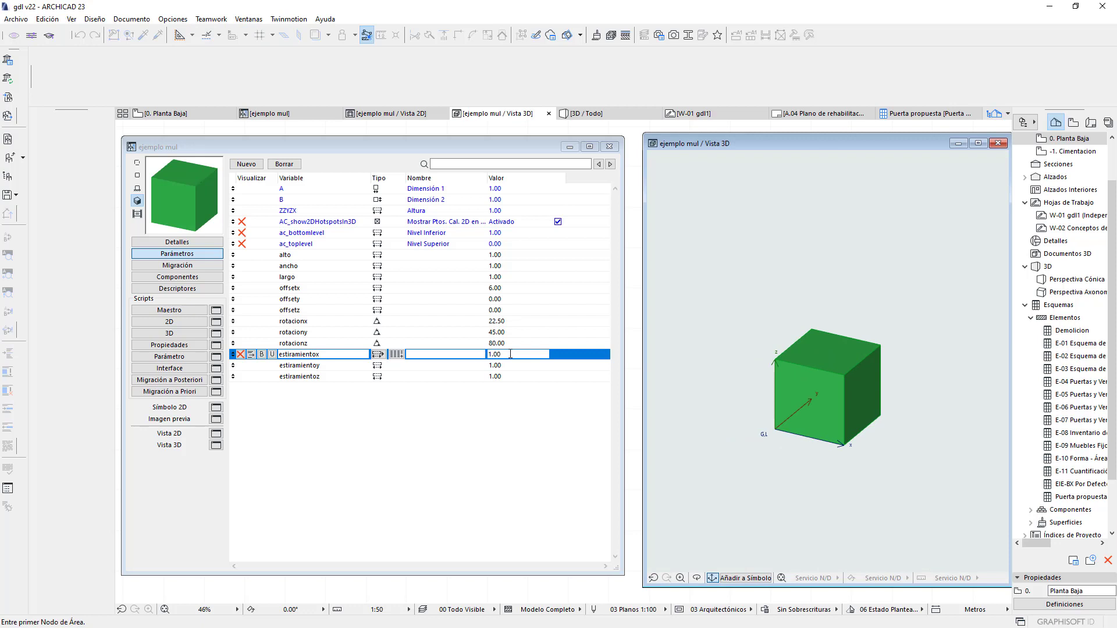
Enter -1 for estiramientox and zoom the 3D view on the mirrored cube.
click(460, 355)
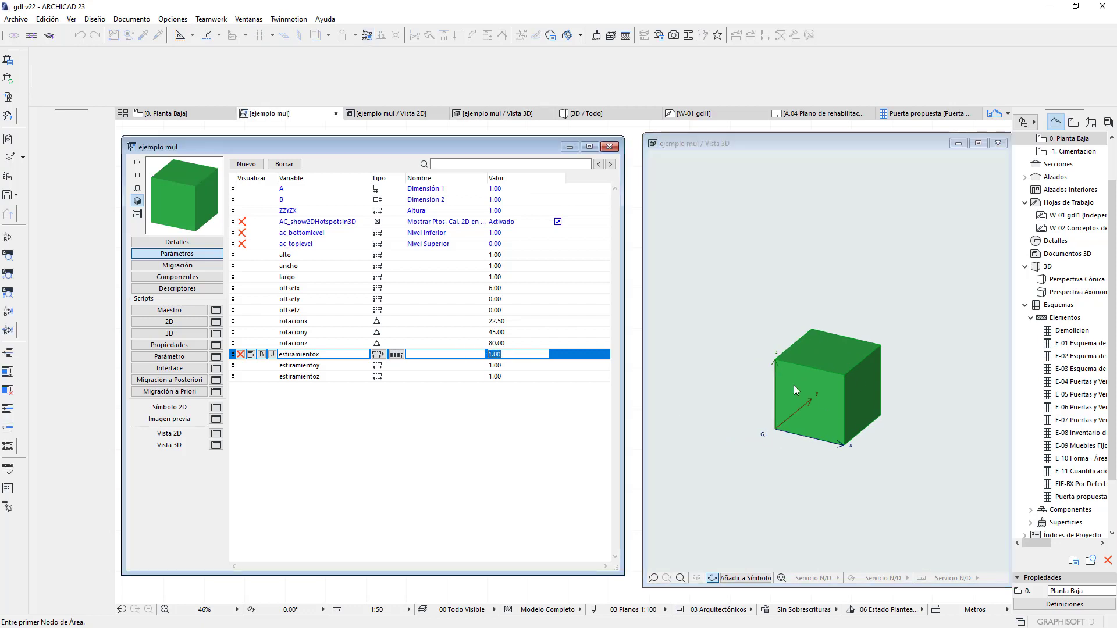
text(-)
text(1)
click(724, 489)
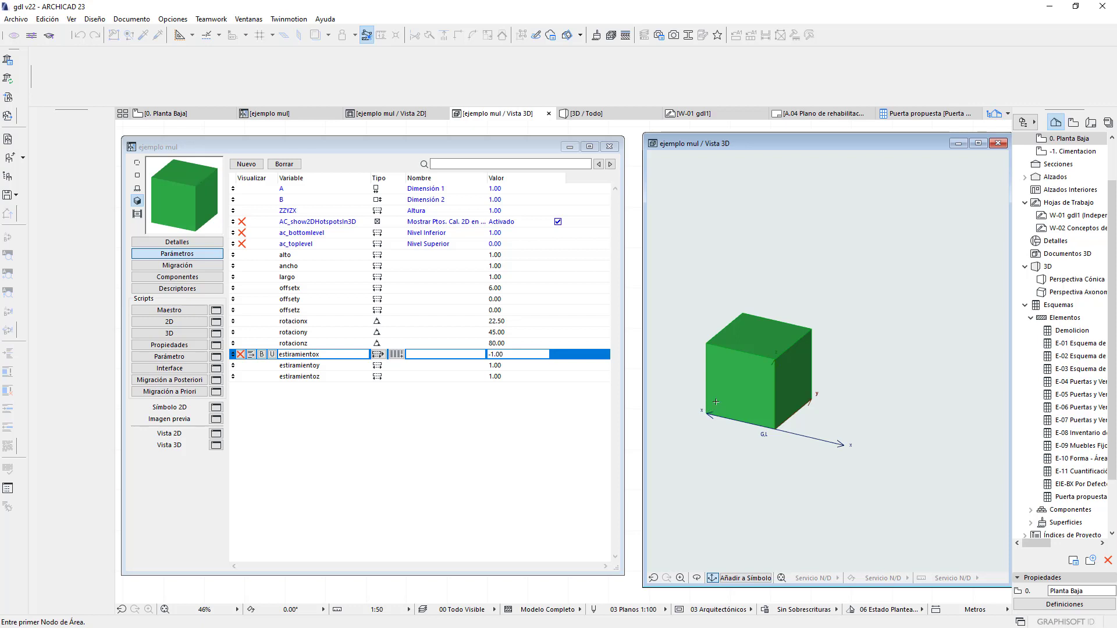
scroll(709, 414, up, 2)
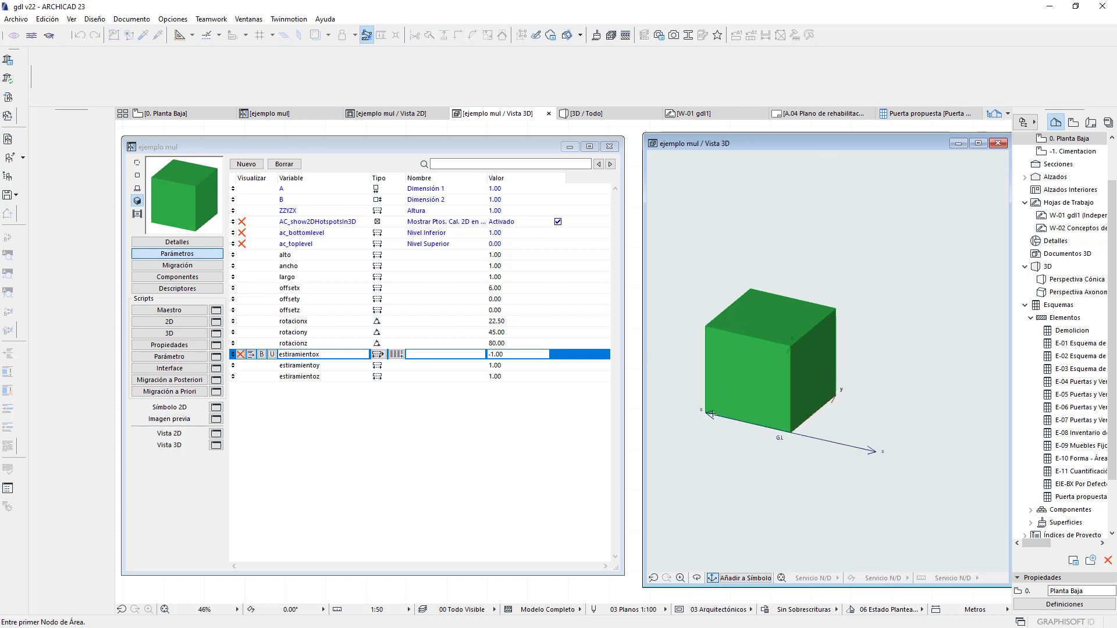
scroll(735, 428, up, 1)
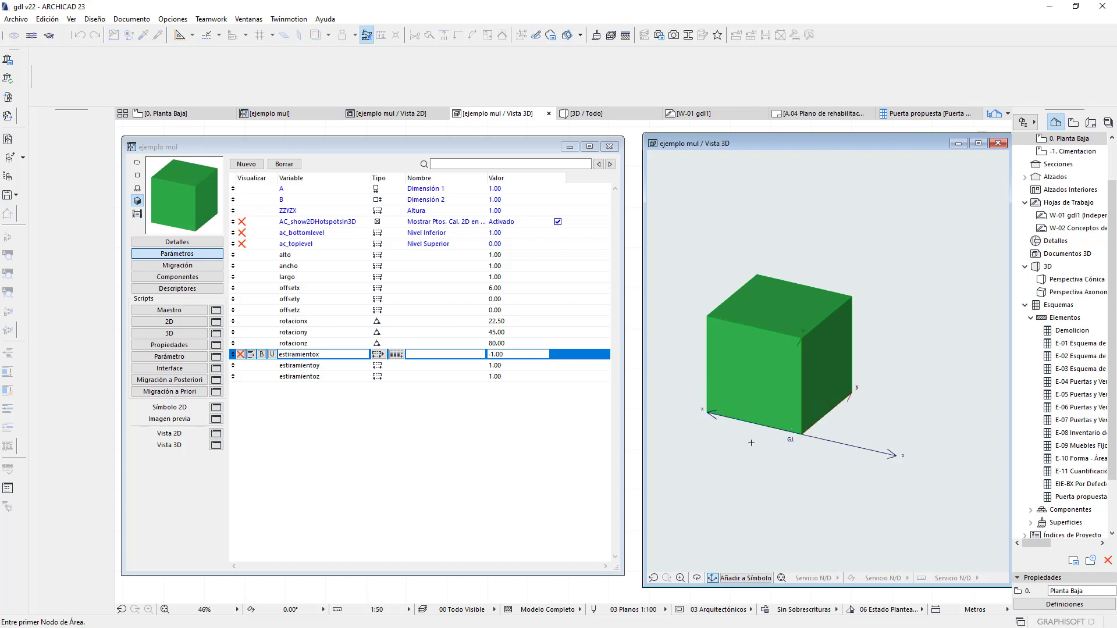
scroll(751, 443, down, 1)
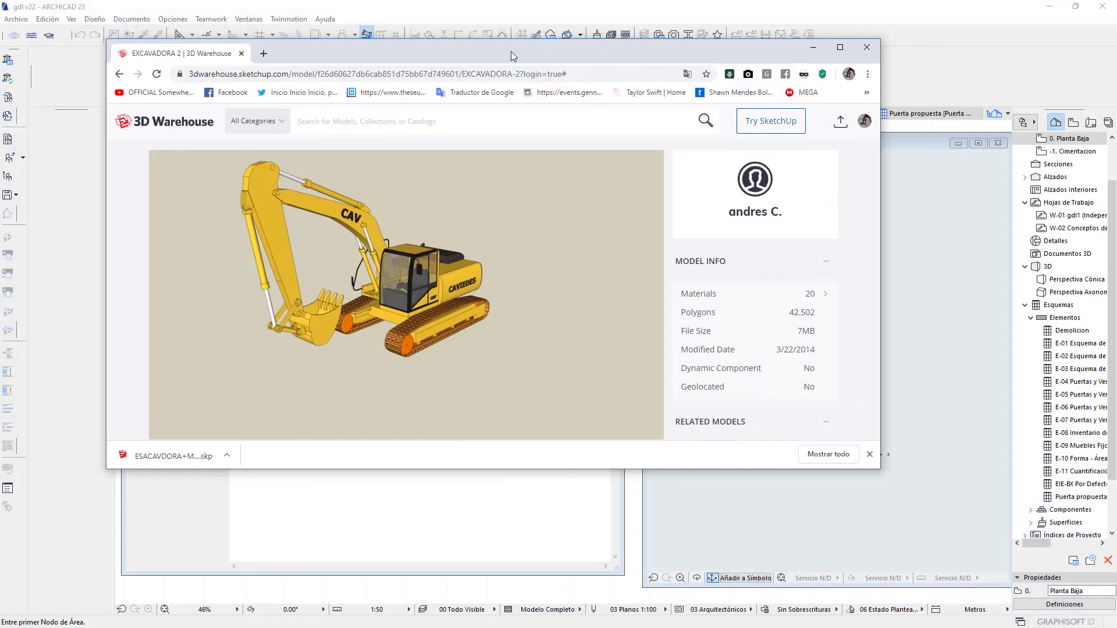
Maximize the EXCAVADORA 2 page, check the account menu and download formats, then return to ARCHICAD.
double_click(514, 54)
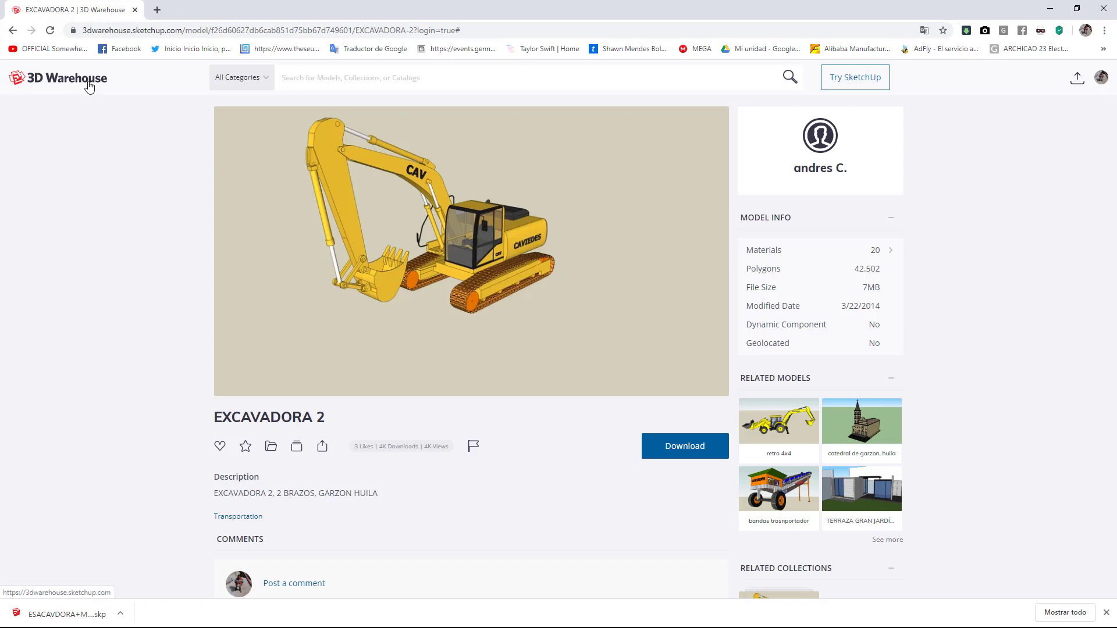
click(1097, 79)
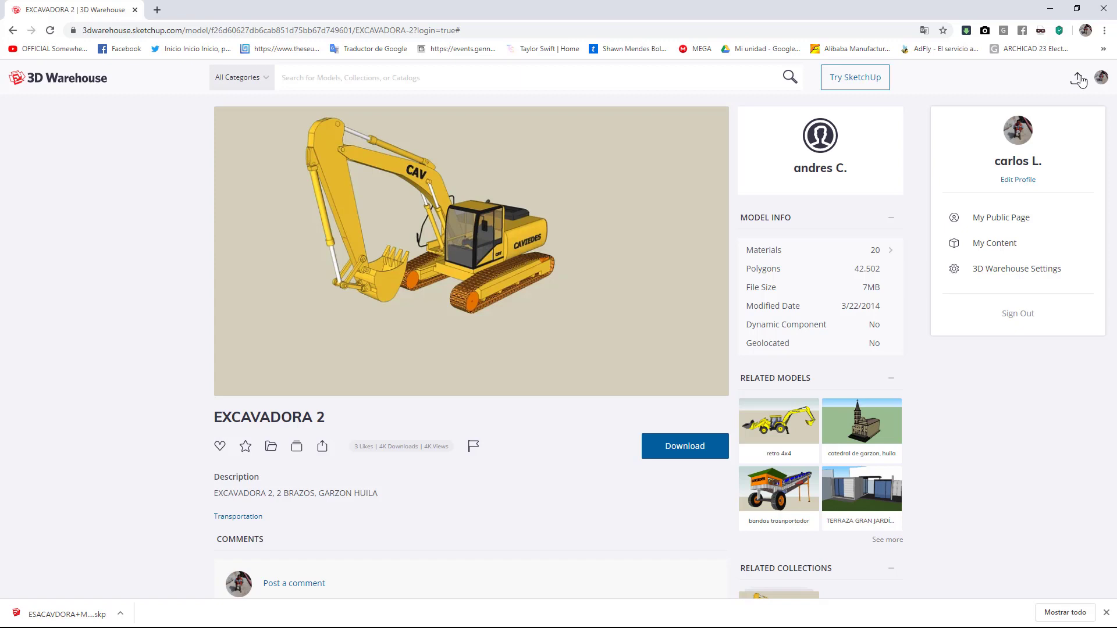
click(1097, 79)
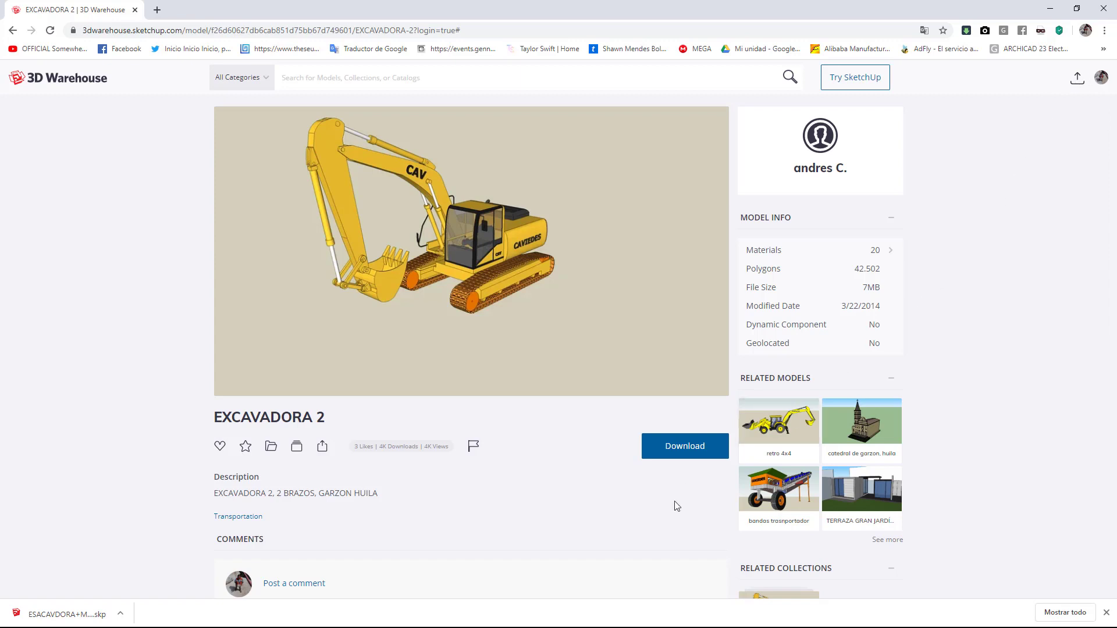
mouse_move(472, 251)
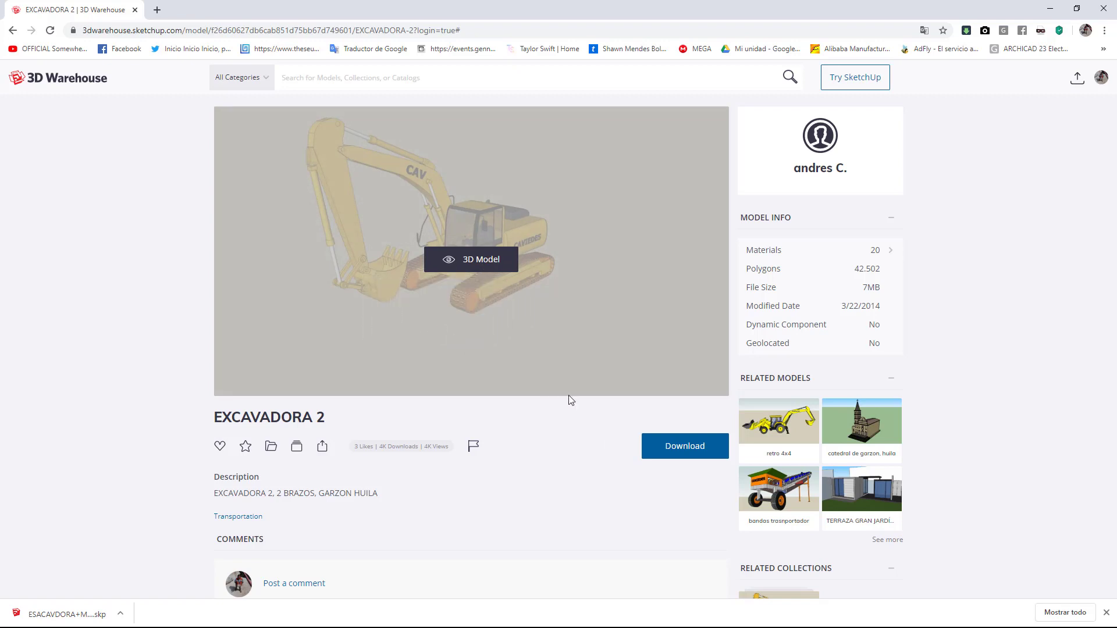
click(695, 450)
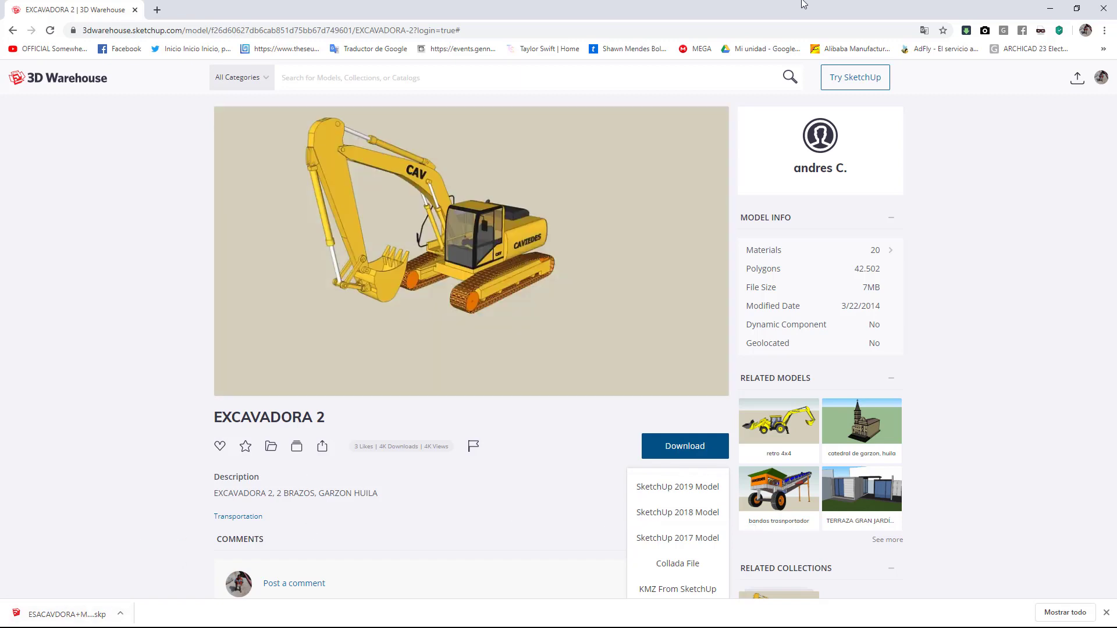
double_click(651, 12)
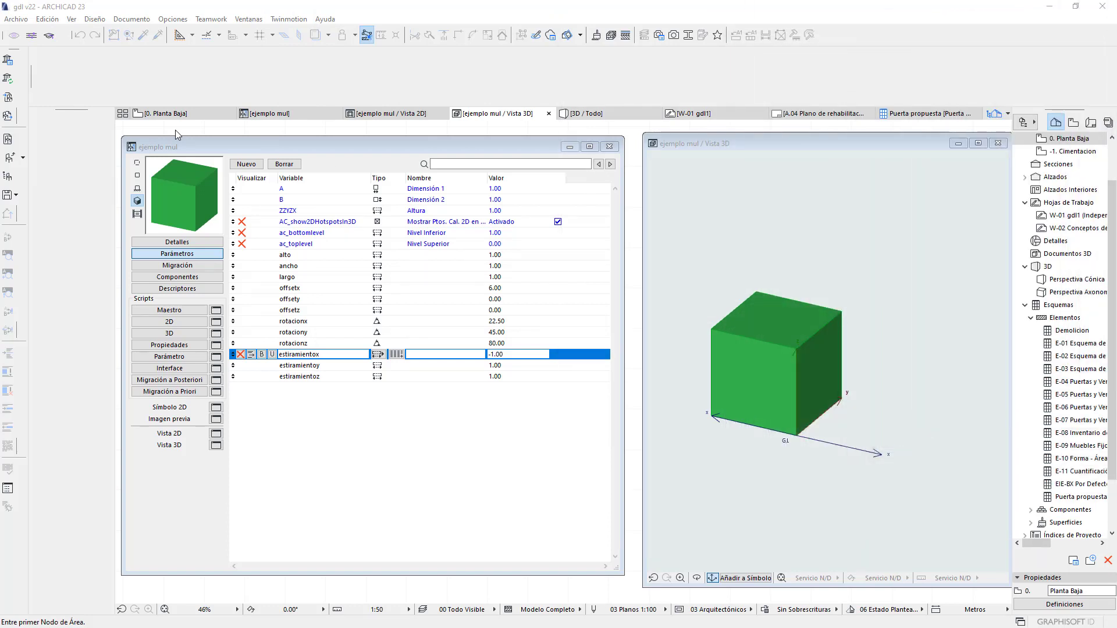
Drag the downloaded excavator .skp onto the 0. Planta Baja plan and place it.
click(187, 117)
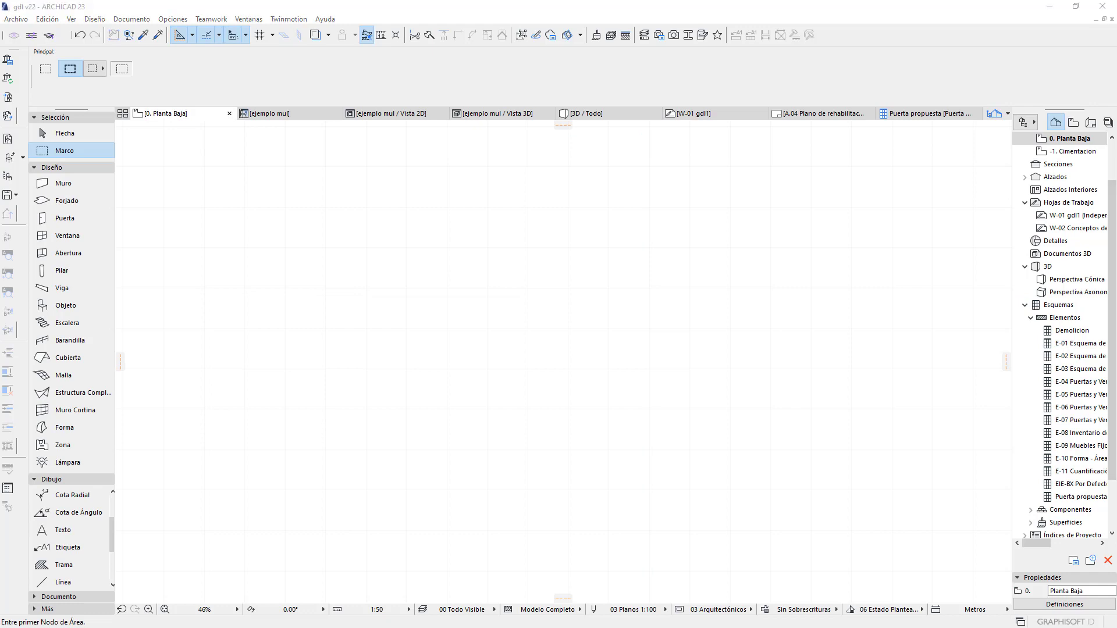
drag(1105, 270, 395, 228)
mouse_move(395, 228)
mouse_down()
mouse_move(779, 282)
mouse_move(1111, 198)
mouse_move(631, 220)
mouse_move(367, 258)
mouse_up()
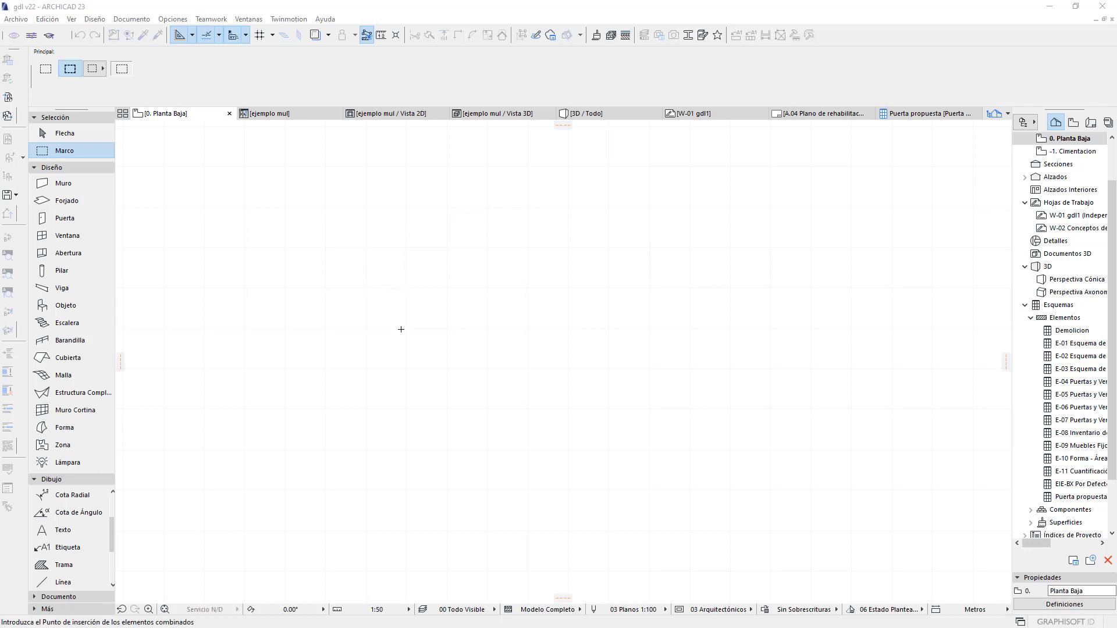
click(368, 390)
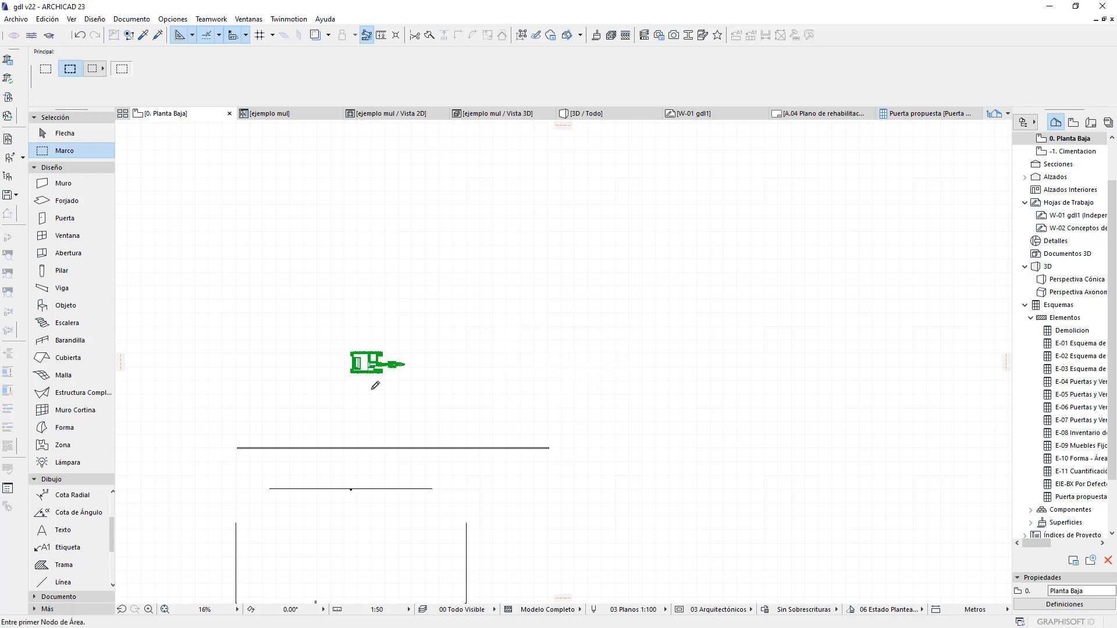
Marquee-select the placed excavator object with the Arrow tool.
click(61, 134)
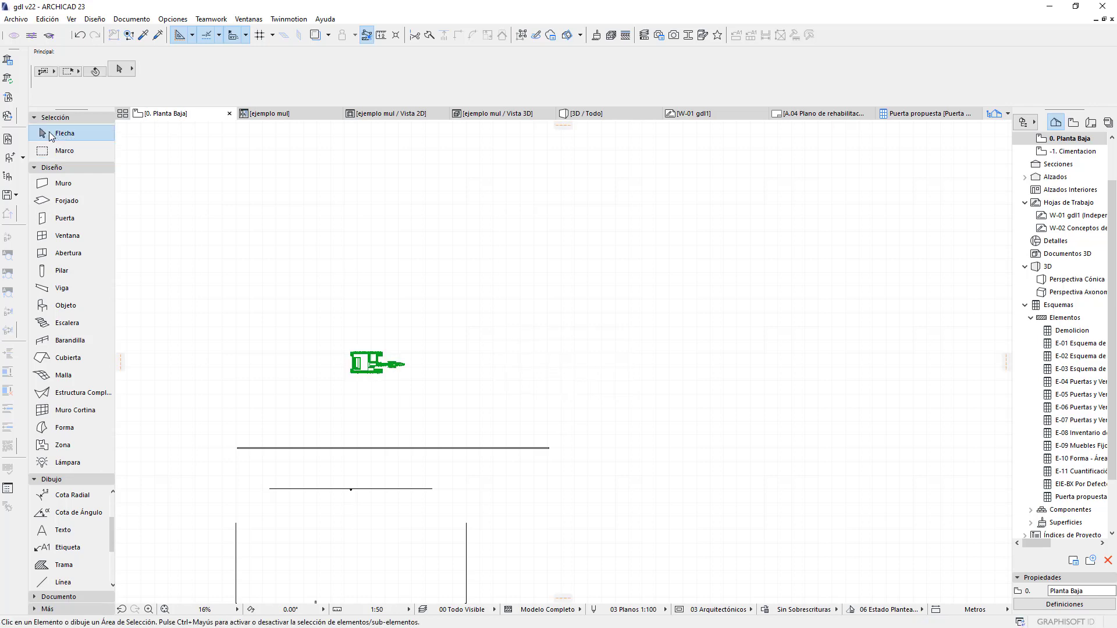
scroll(373, 384, up, 2)
scroll(360, 377, up, 3)
scroll(349, 368, up, 1)
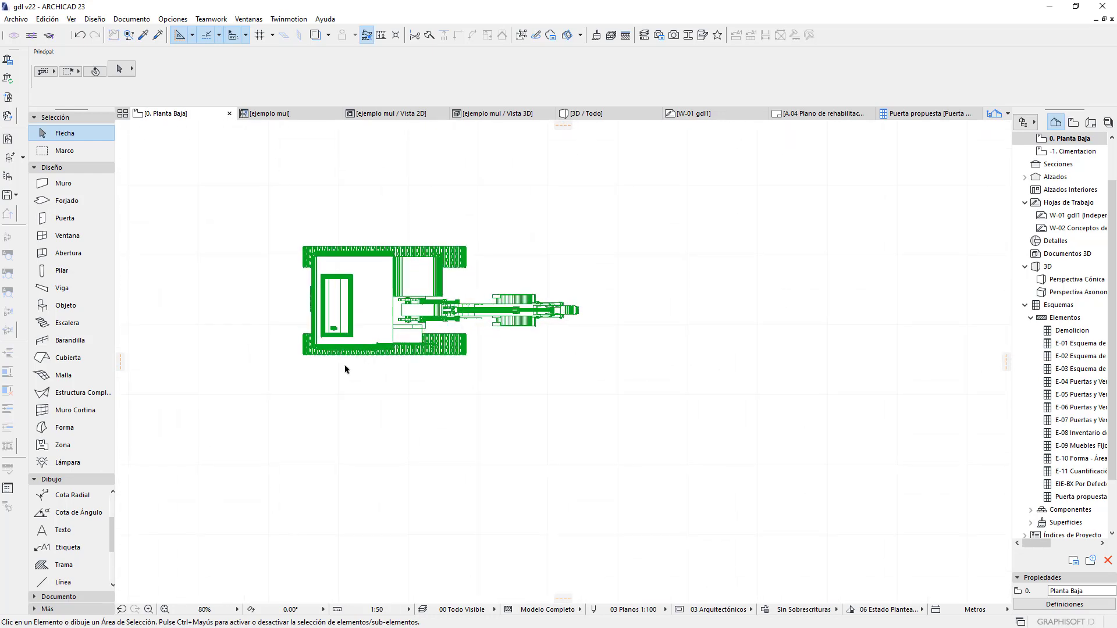
middle_drag(523, 405, 588, 427)
mouse_move(820, 456)
mouse_down()
mouse_move(578, 304)
mouse_move(294, 211)
mouse_move(306, 217)
mouse_up()
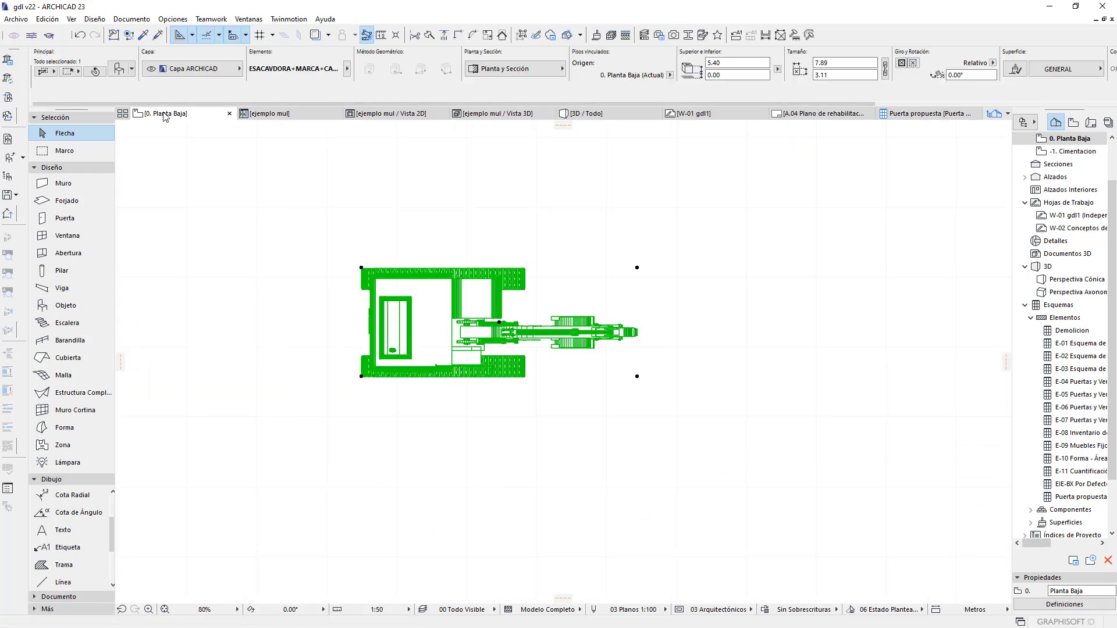
click(119, 71)
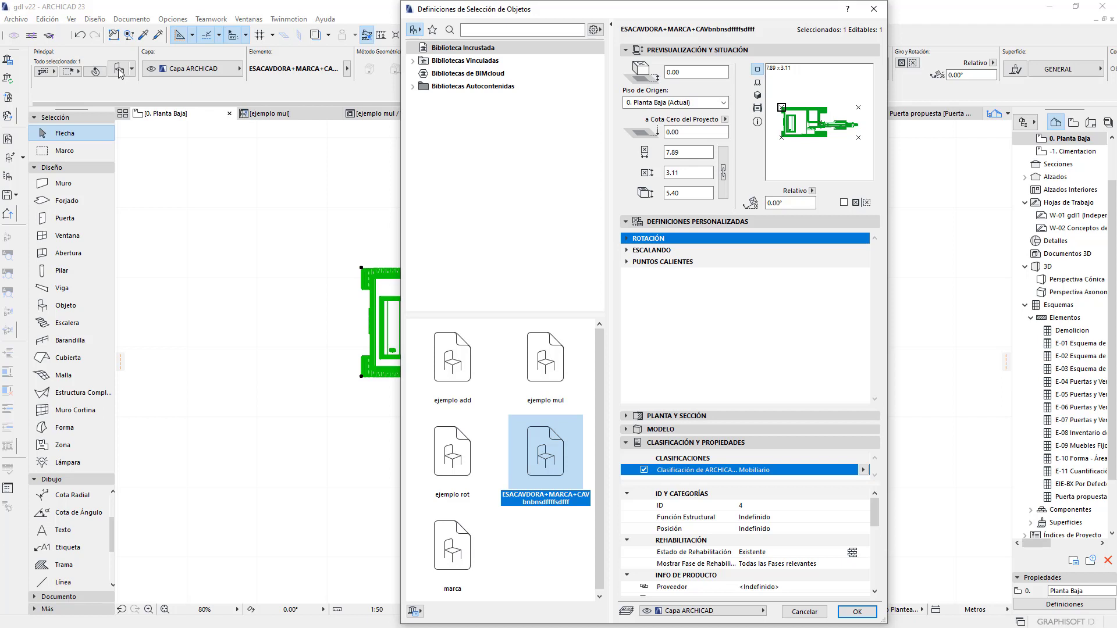
click(633, 252)
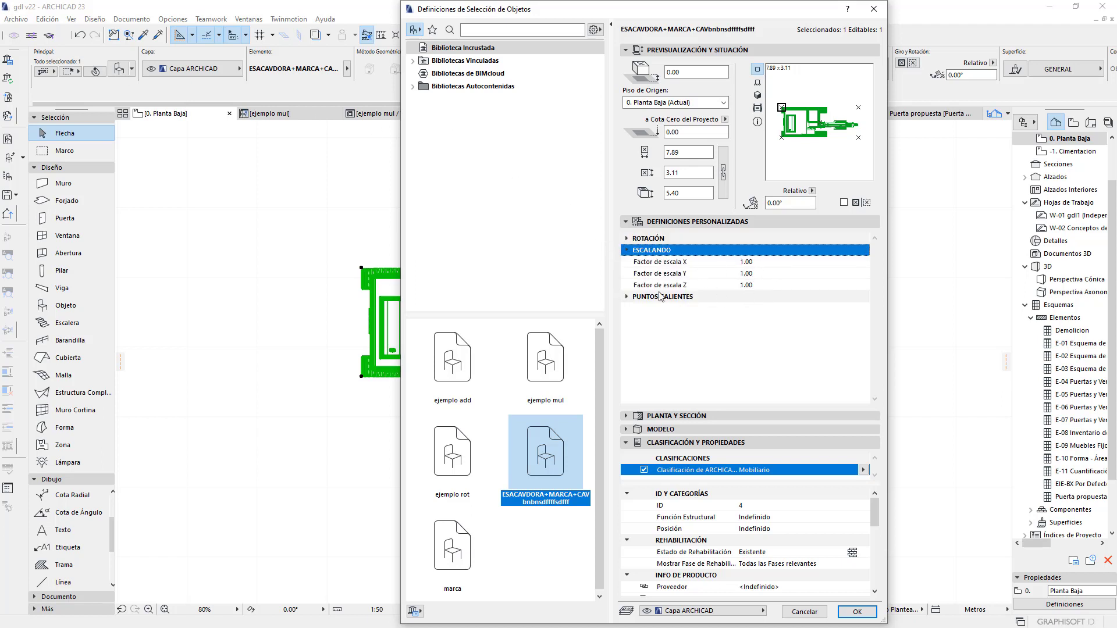
click(657, 238)
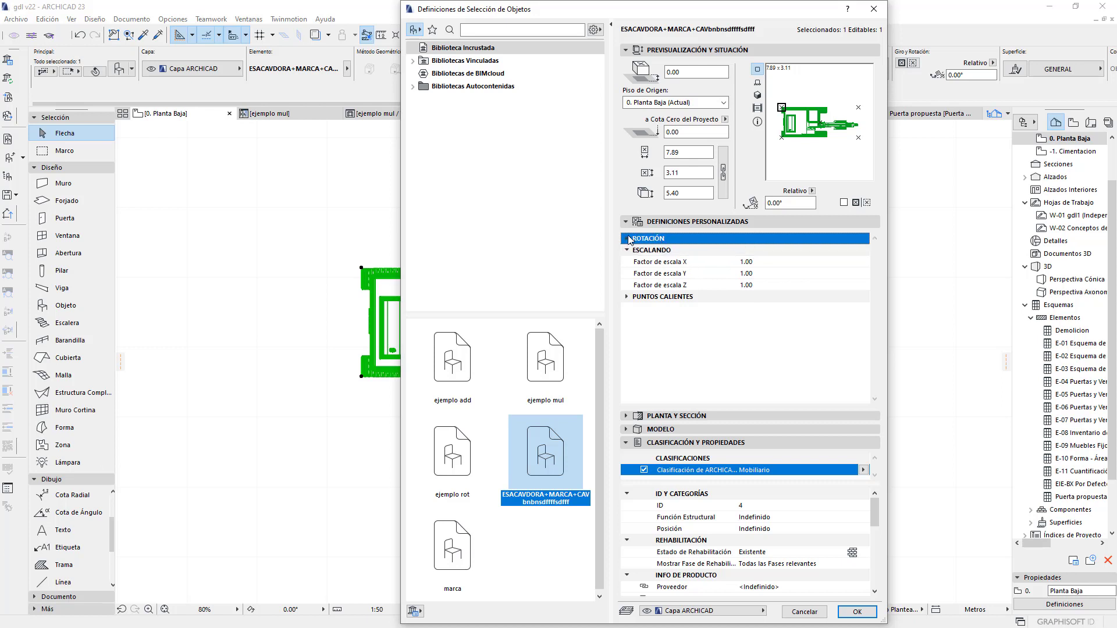
click(628, 238)
click(628, 238)
click(805, 612)
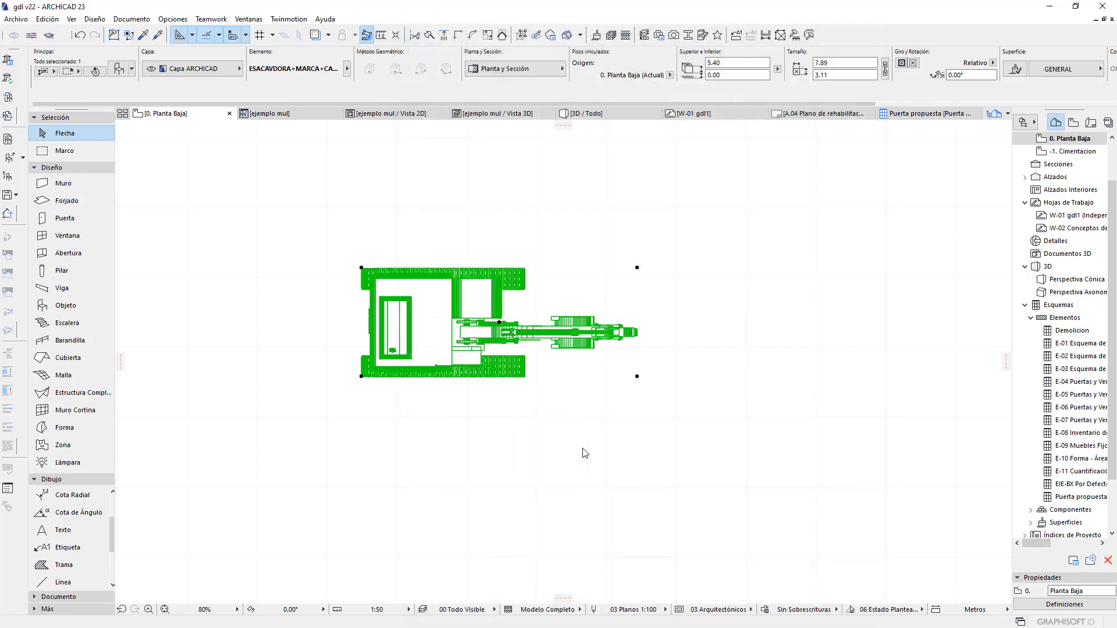
click(10, 159)
Open the excavator in the GDL editor and inspect the A/B MUL2 line in its 2D script.
key(ctrl+shift+o)
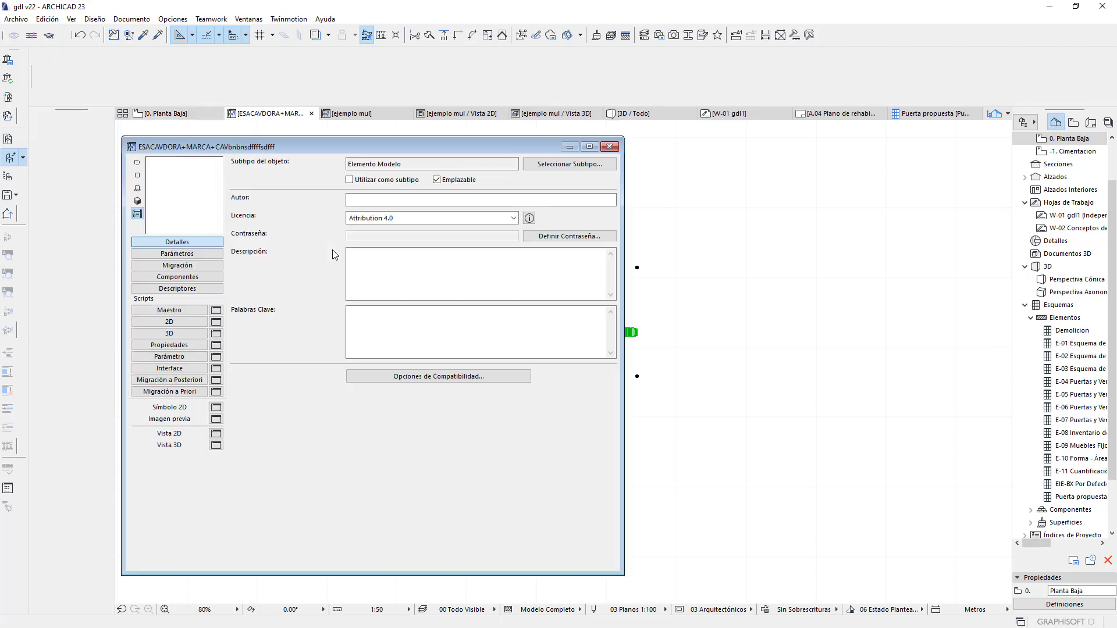
click(184, 323)
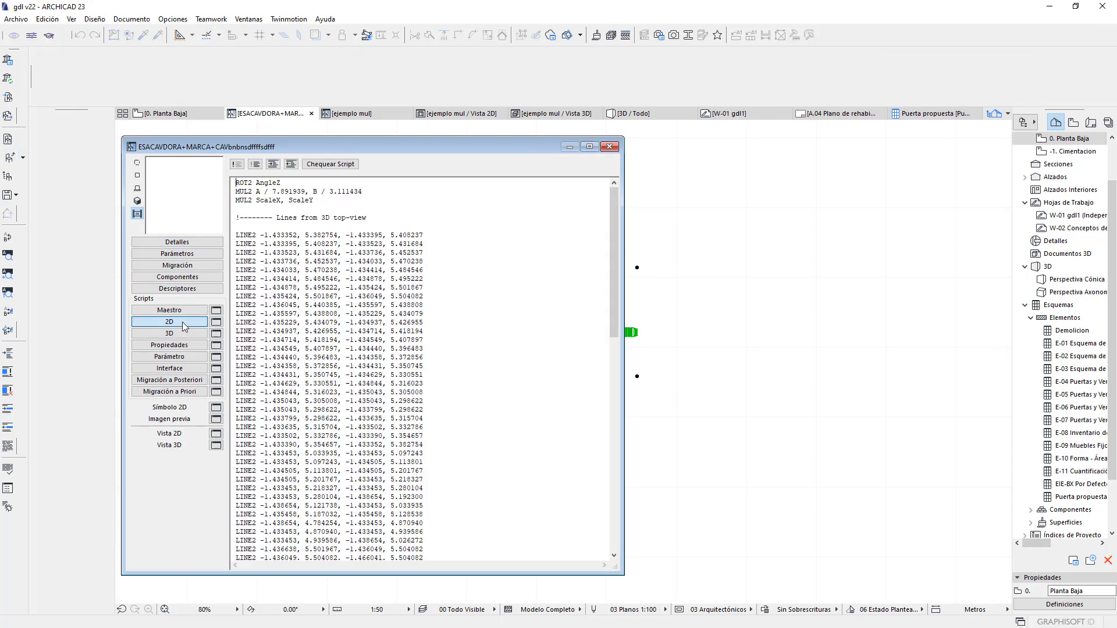
click(230, 194)
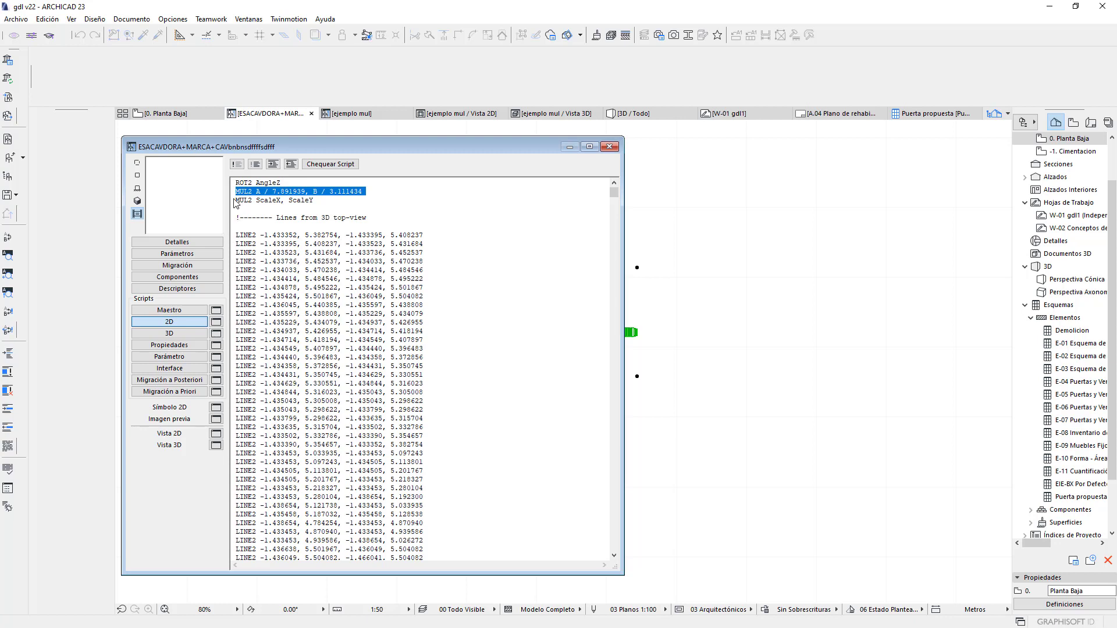
click(381, 193)
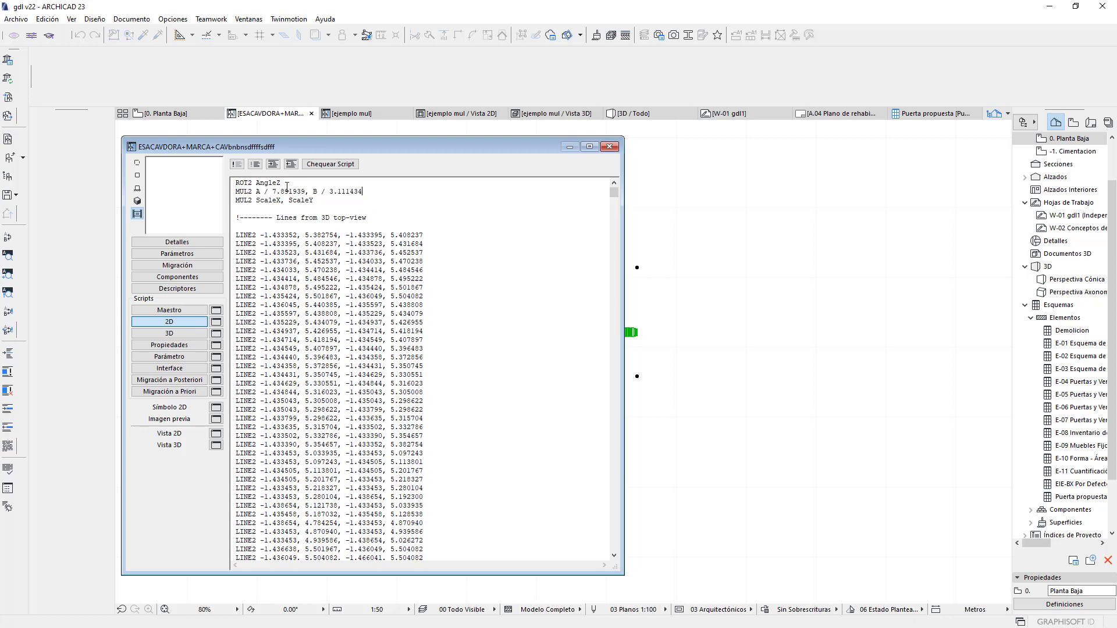
double_click(257, 191)
Review the excavator's A, B and ZZYZX parameter values.
click(209, 253)
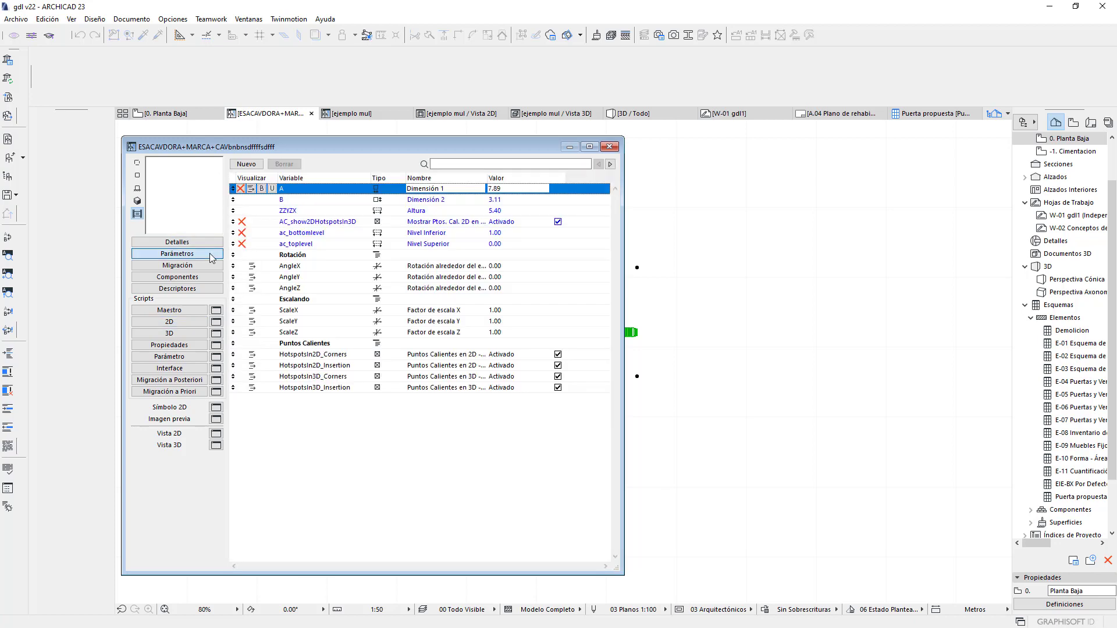
click(504, 189)
key(Return)
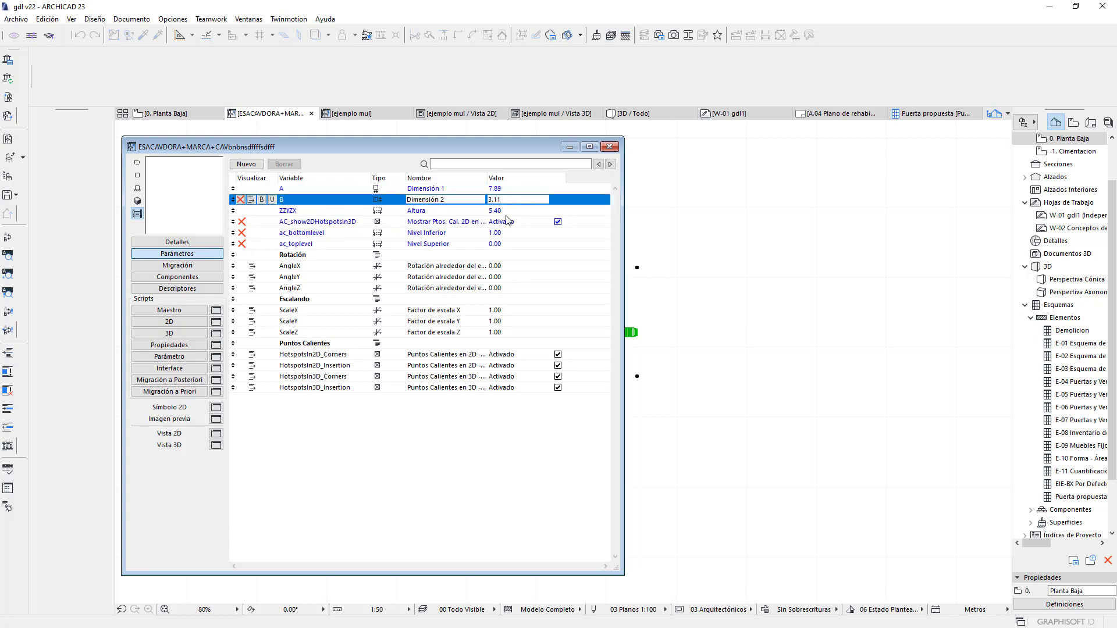
key(Return)
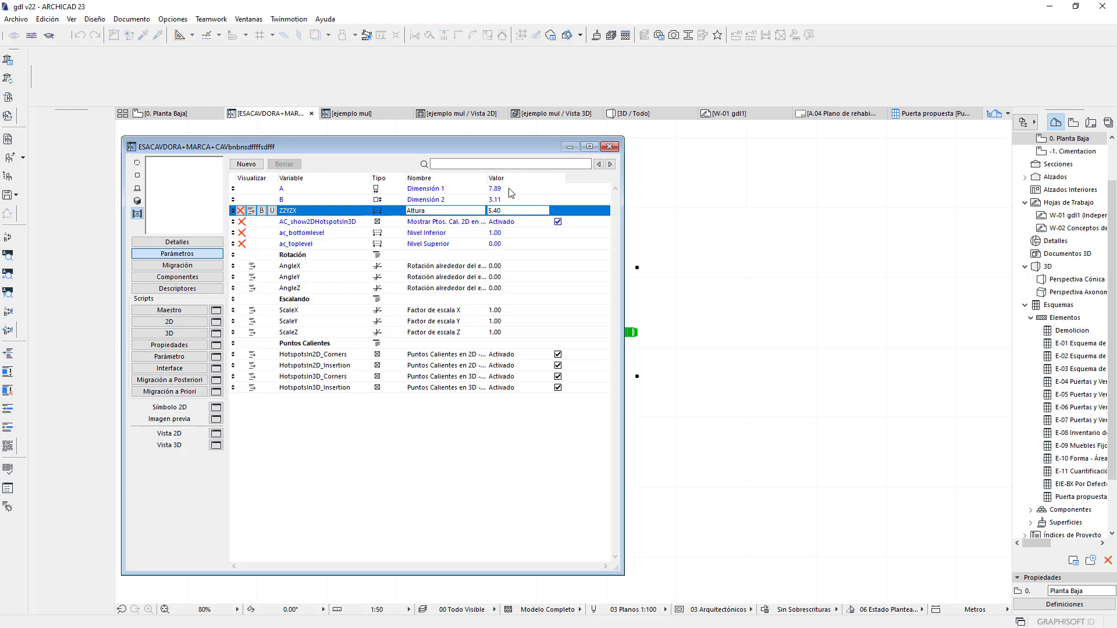
click(513, 190)
key(Return)
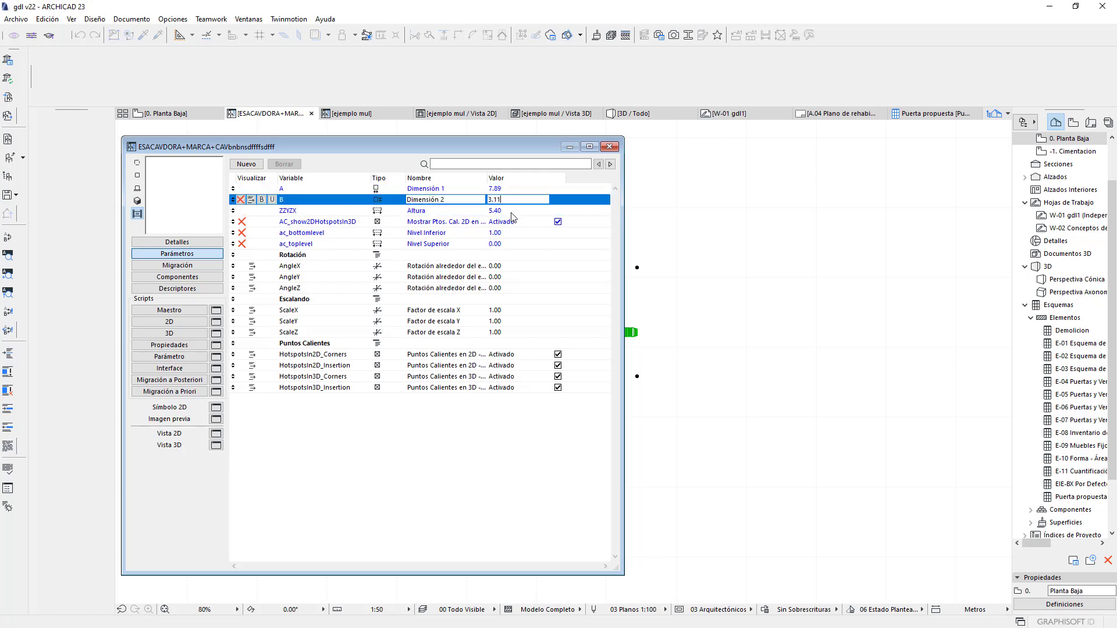
key(Return)
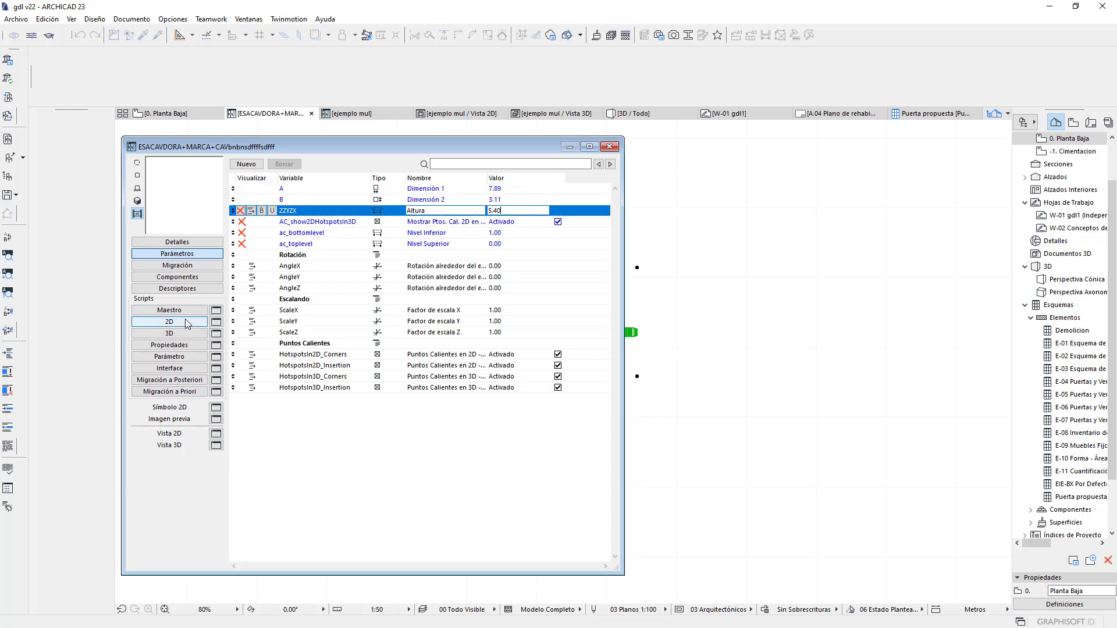
Examine the 2D script's MUL2 line dividing A and B (3.111434).
click(188, 322)
click(215, 324)
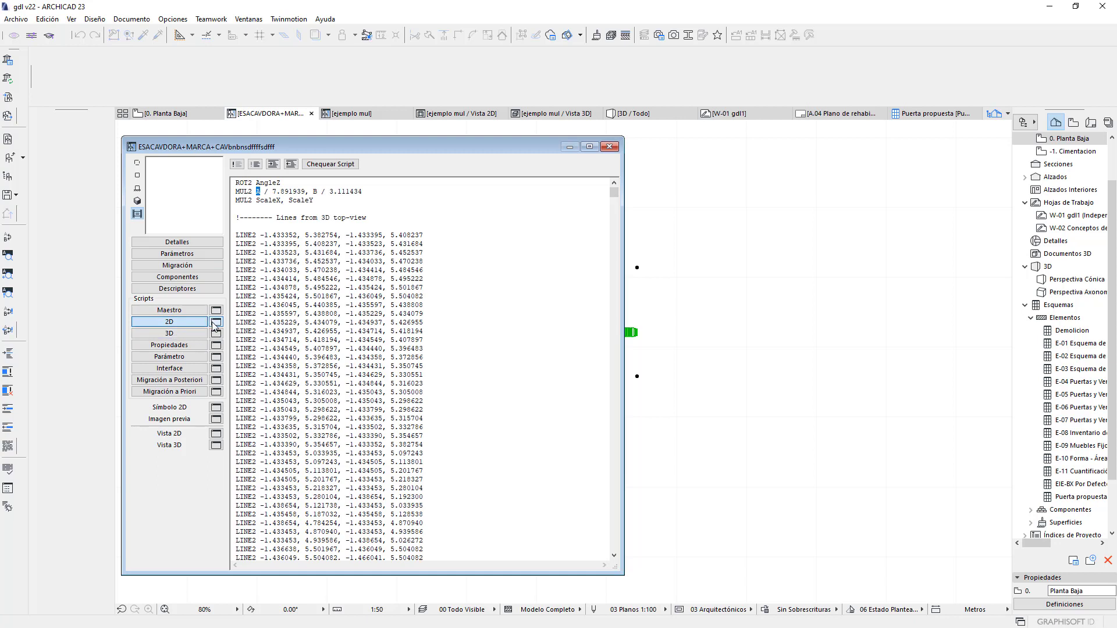
click(257, 193)
double_click(257, 193)
drag(272, 193, 304, 194)
click(259, 192)
double_click(258, 192)
drag(305, 193, 256, 194)
mouse_move(321, 192)
mouse_down()
mouse_move(362, 192)
mouse_move(236, 192)
mouse_up()
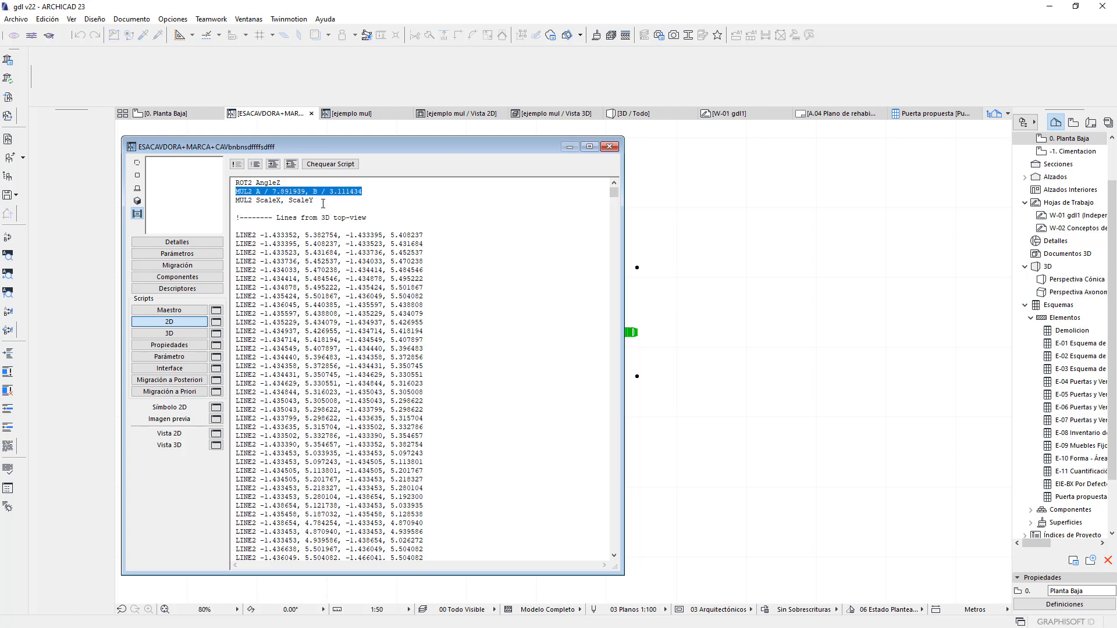
click(349, 201)
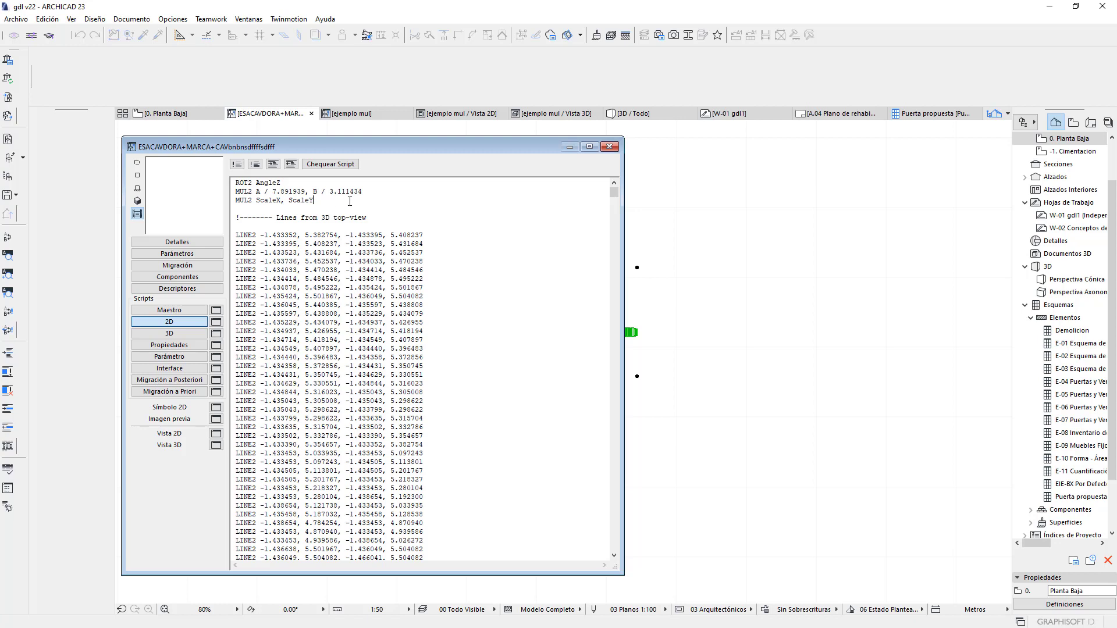
Inspect the ScaleX/ScaleY MUL2 line and the ScaleY/ScaleZ parameters, then show the 3D script.
click(232, 208)
key(Right)
drag(256, 201, 281, 201)
drag(289, 201, 313, 201)
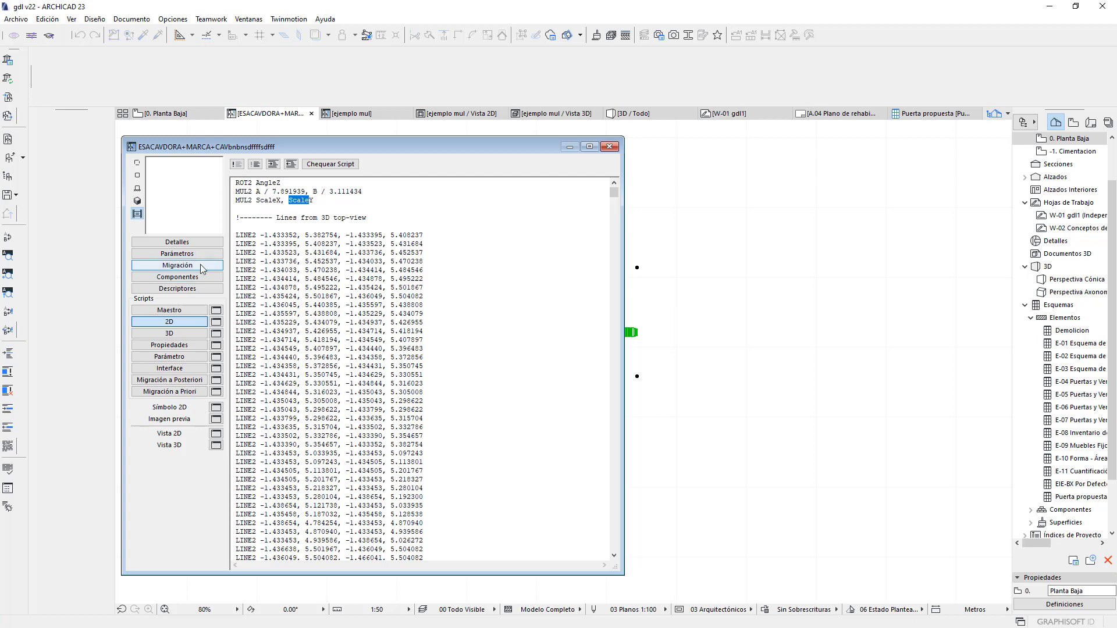
click(177, 254)
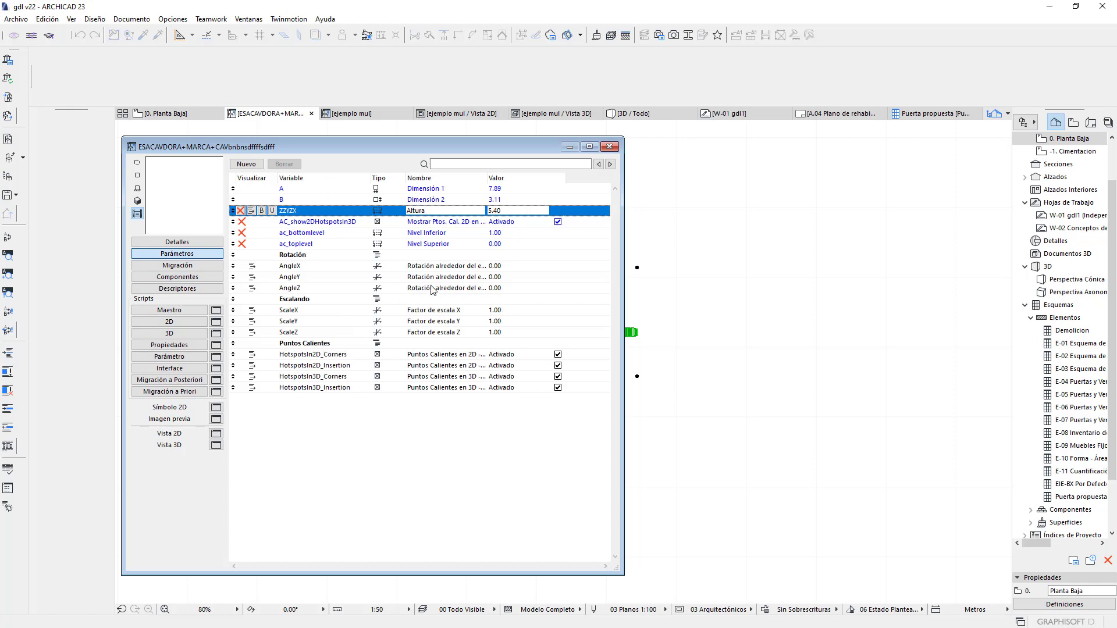
click(314, 311)
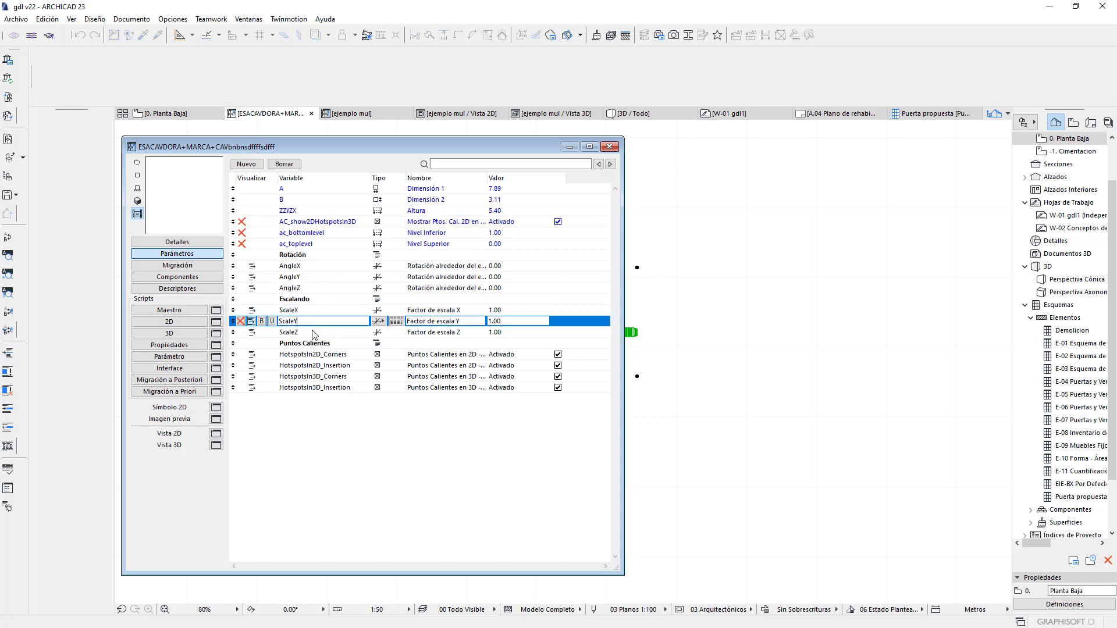
click(315, 332)
click(187, 335)
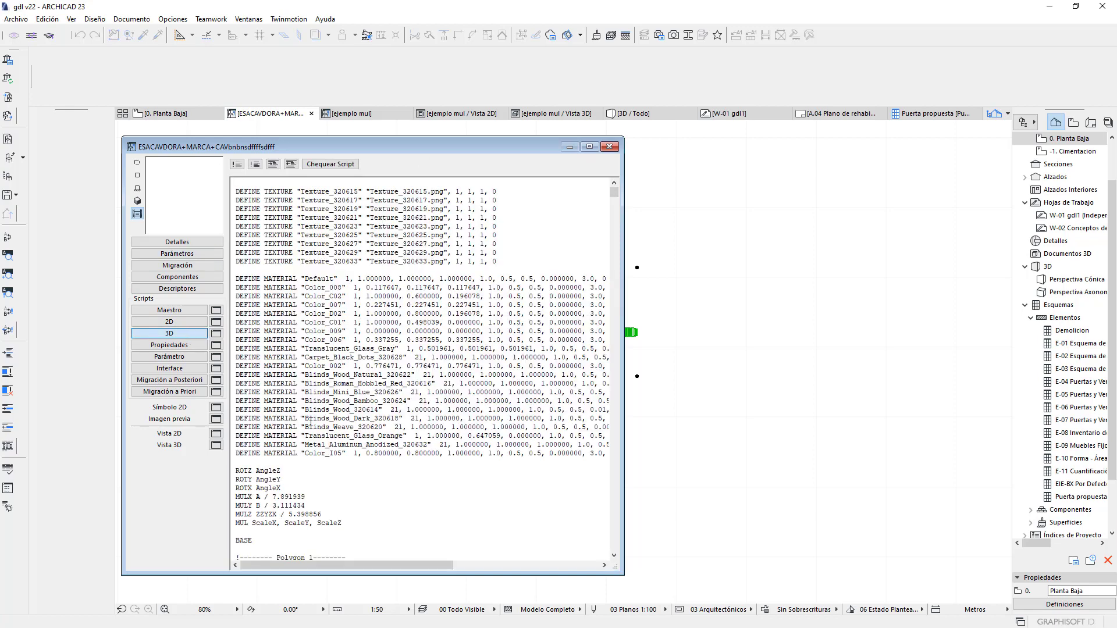
scroll(299, 394, down, 3)
scroll(299, 394, down, 2)
scroll(299, 394, down, 1)
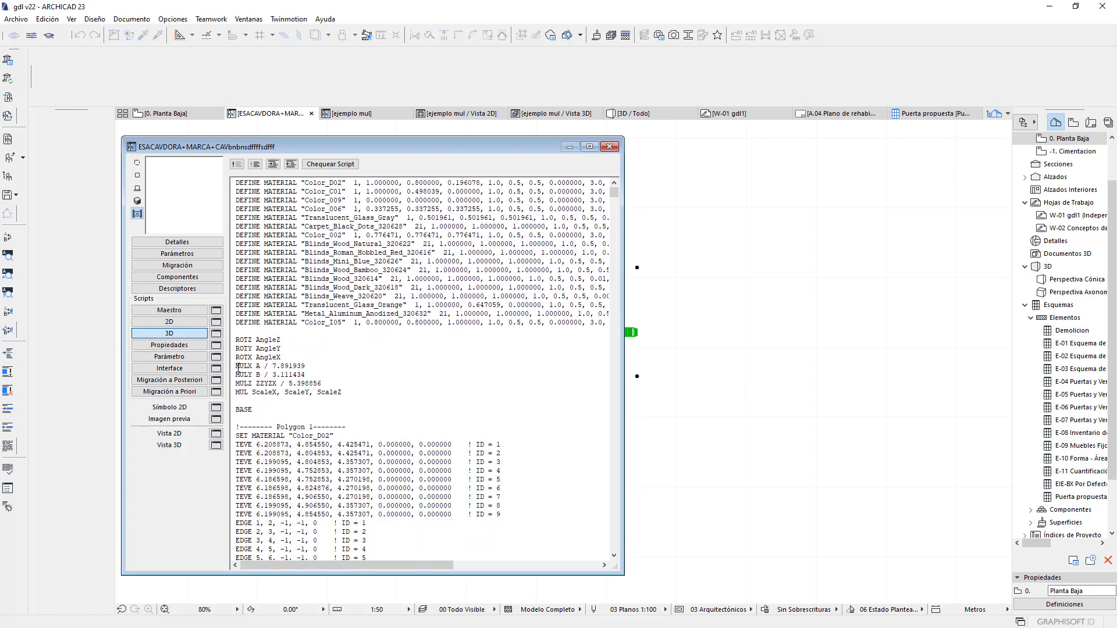
click(231, 371)
drag(231, 371, 221, 390)
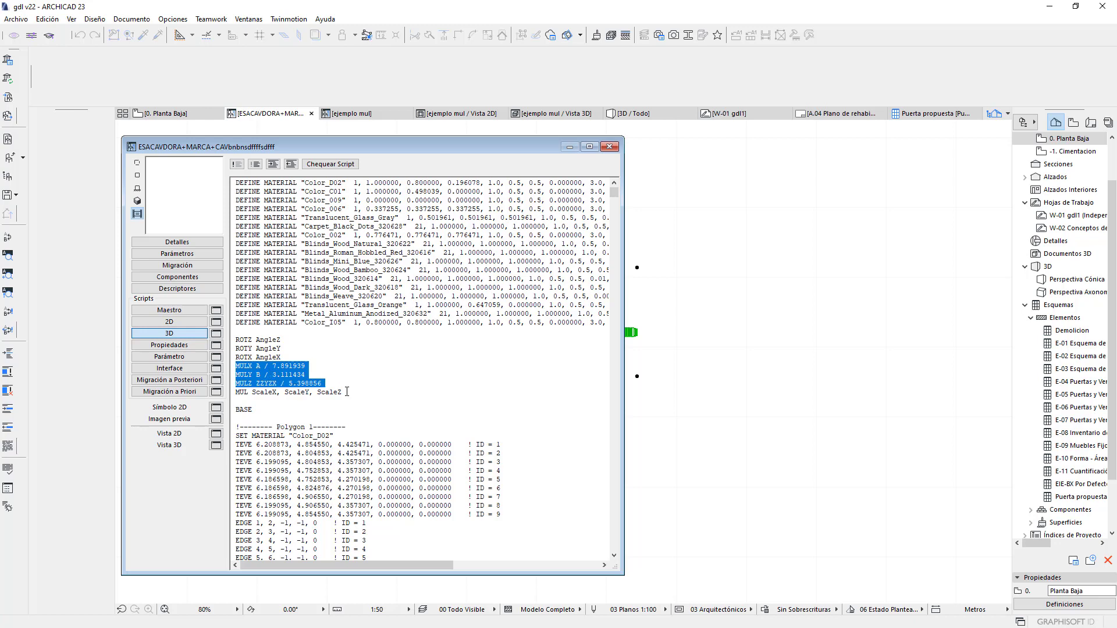
click(346, 393)
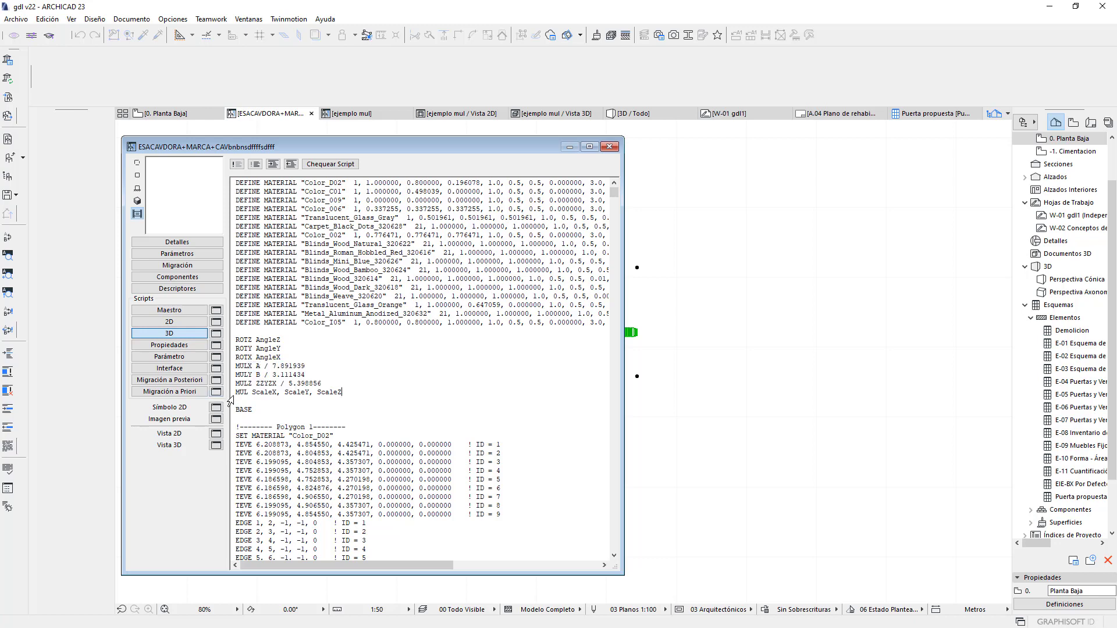
shift+click(233, 393)
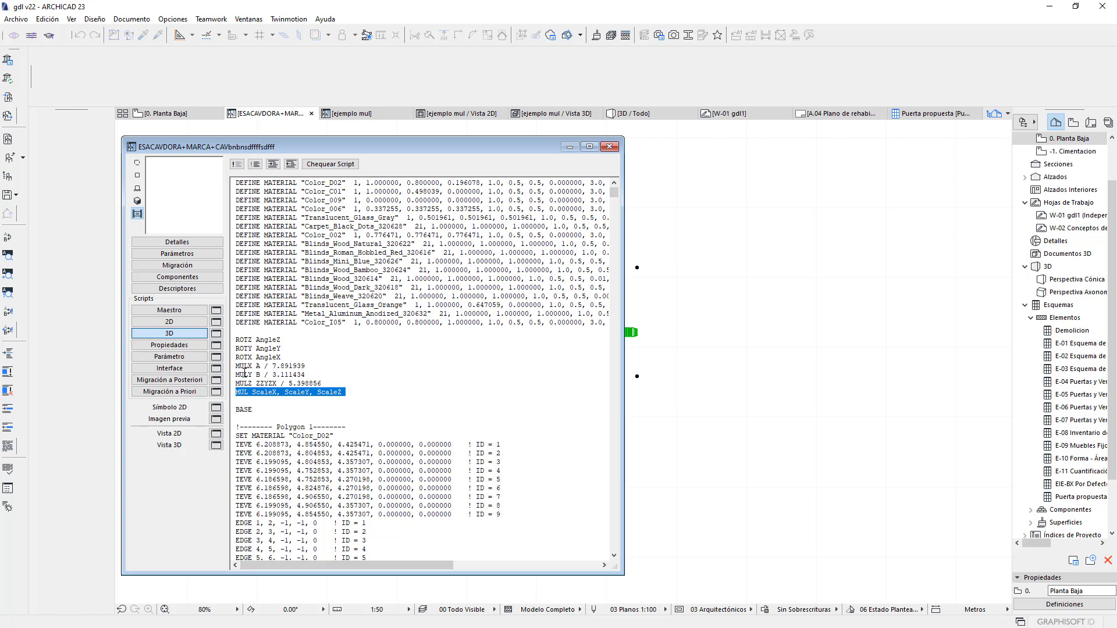
click(366, 393)
drag(252, 392, 344, 393)
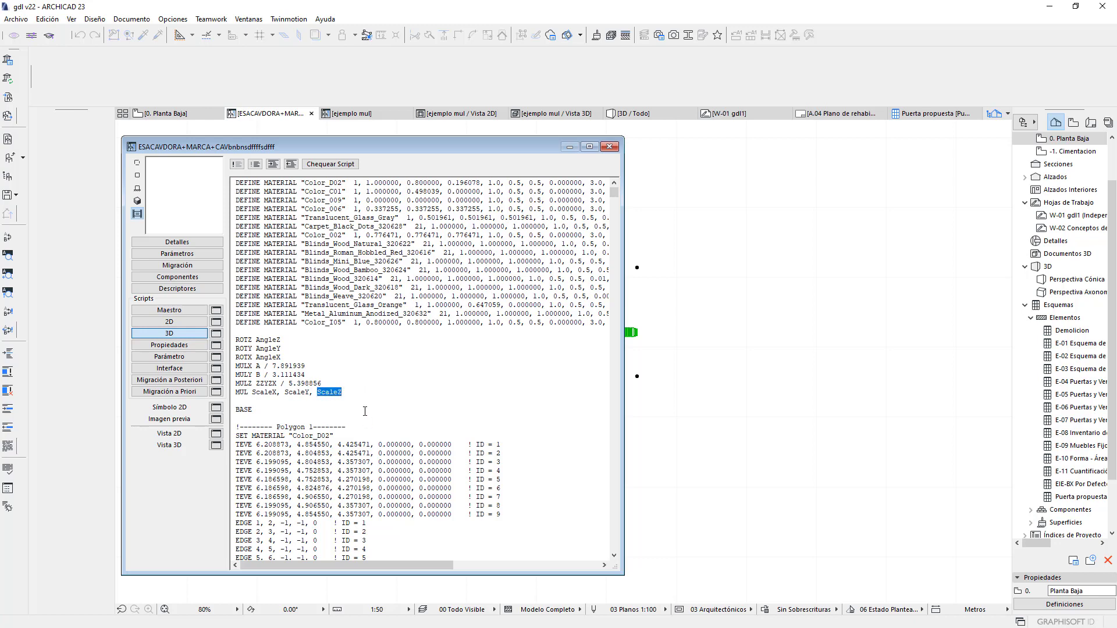
click(360, 404)
Switch to 0. Planta Baja, then to the ejemplo mul editor tab.
click(178, 115)
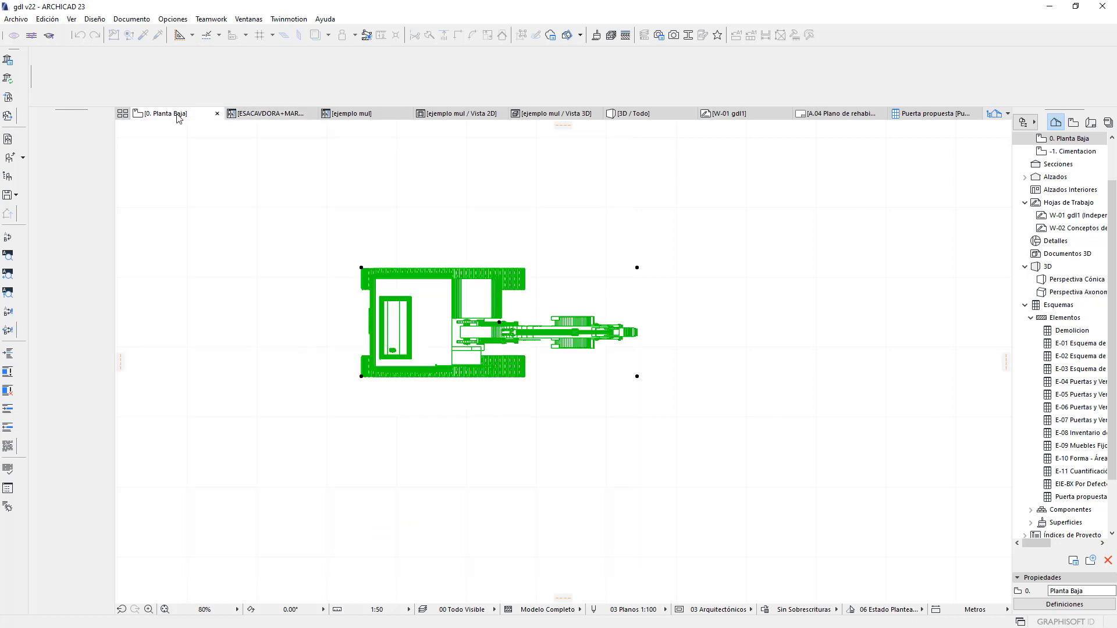
click(361, 114)
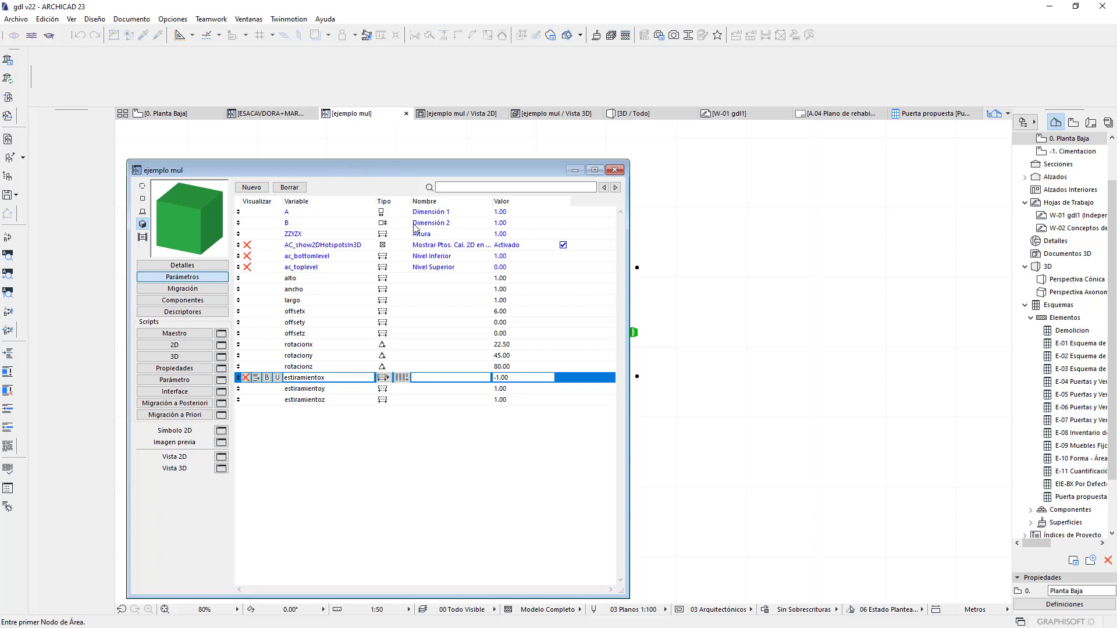
Shift the editor window up and display ejemplo mul's mulx/muly/mulz 3D script lines.
drag(421, 169, 421, 150)
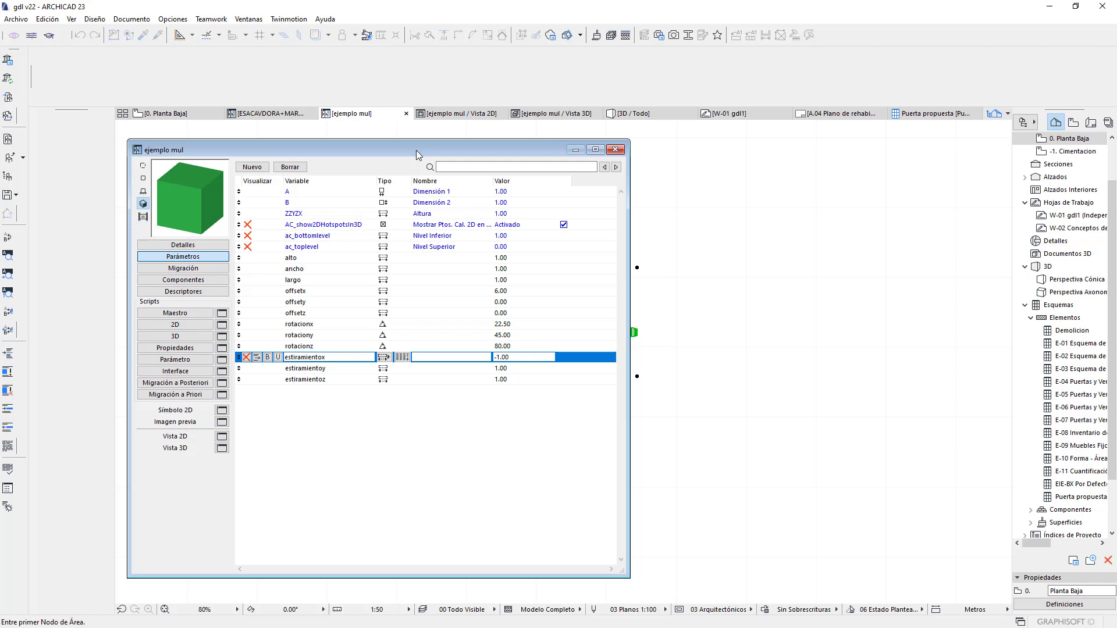
click(192, 337)
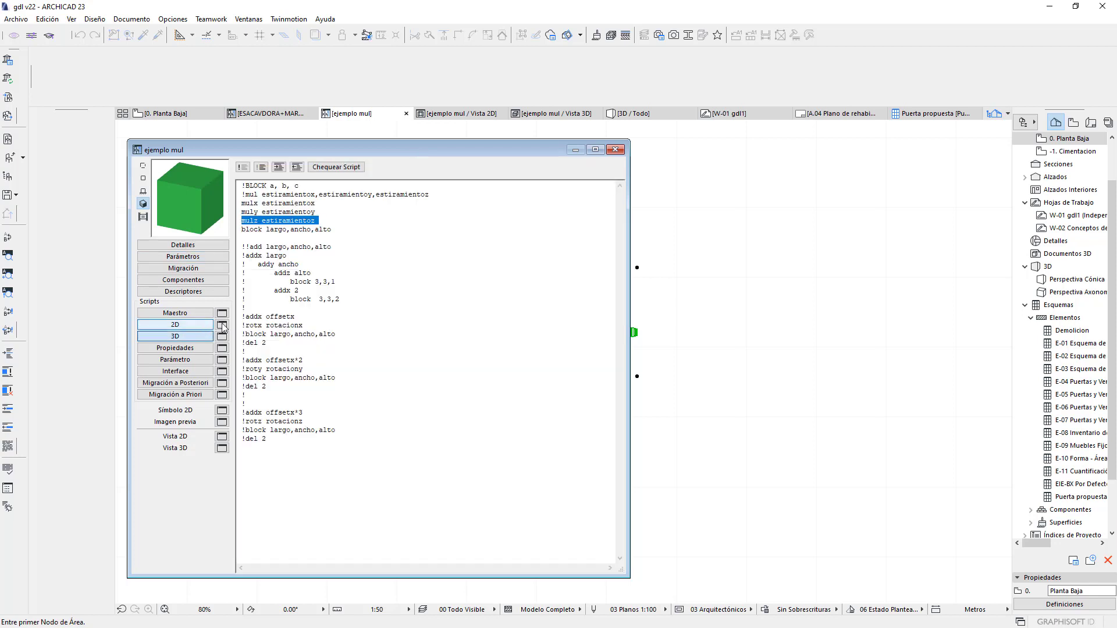
click(341, 236)
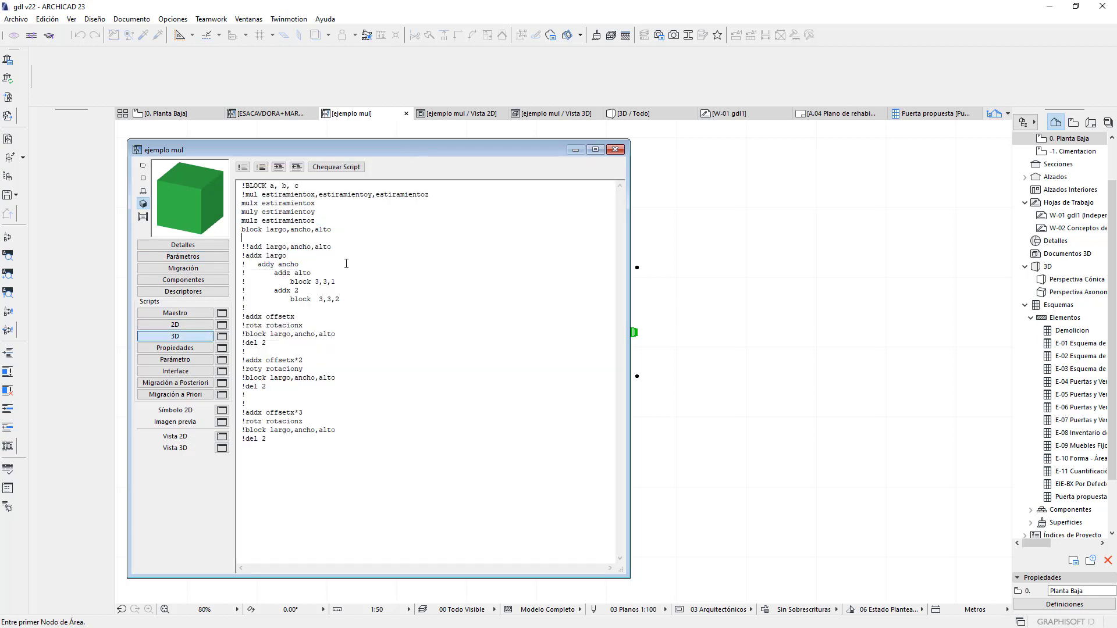